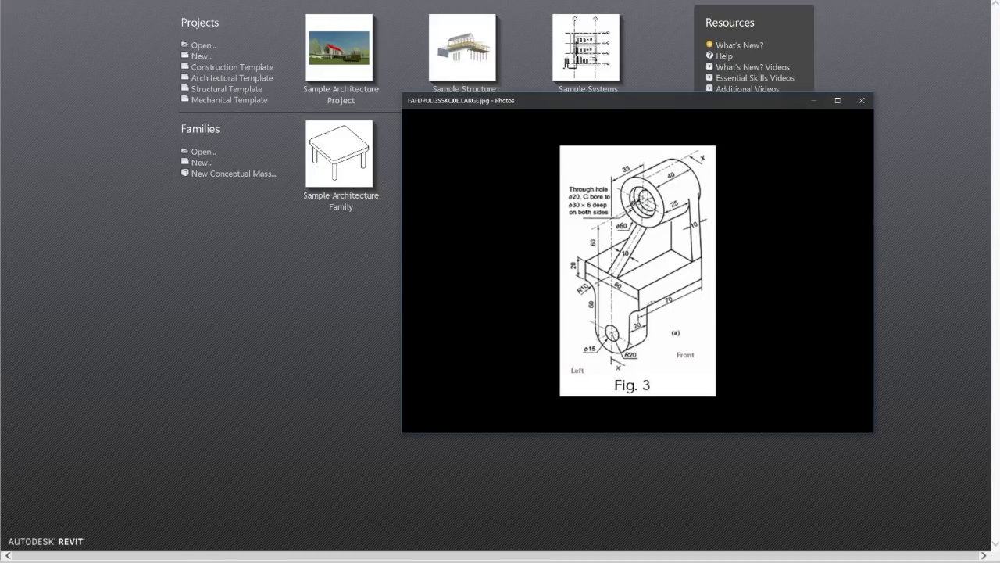
- Move the mm-to-Inches table and Fig. 3 drawing off screen, then start a new family
mouse_move(142, 561)
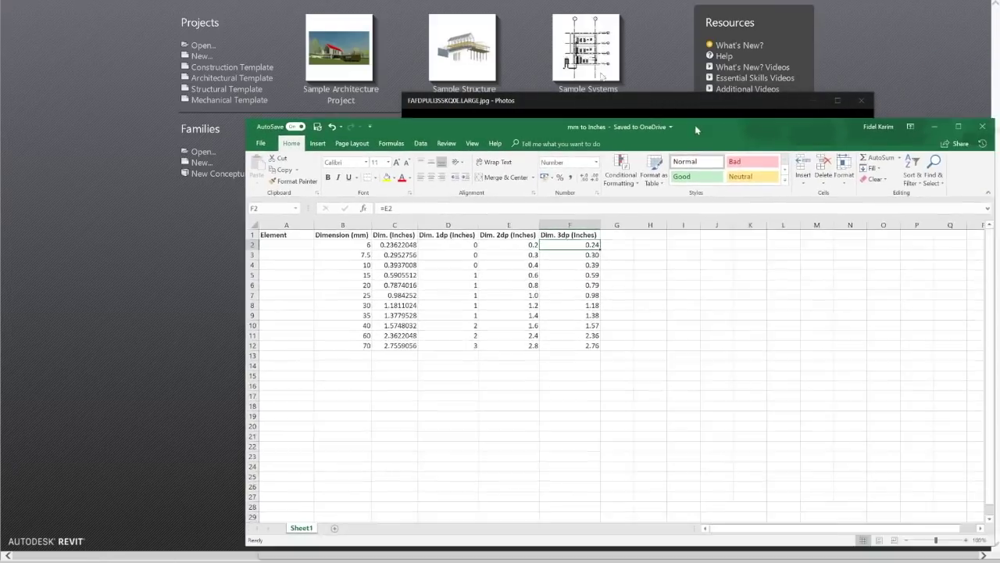
drag(706, 130, 572, 33)
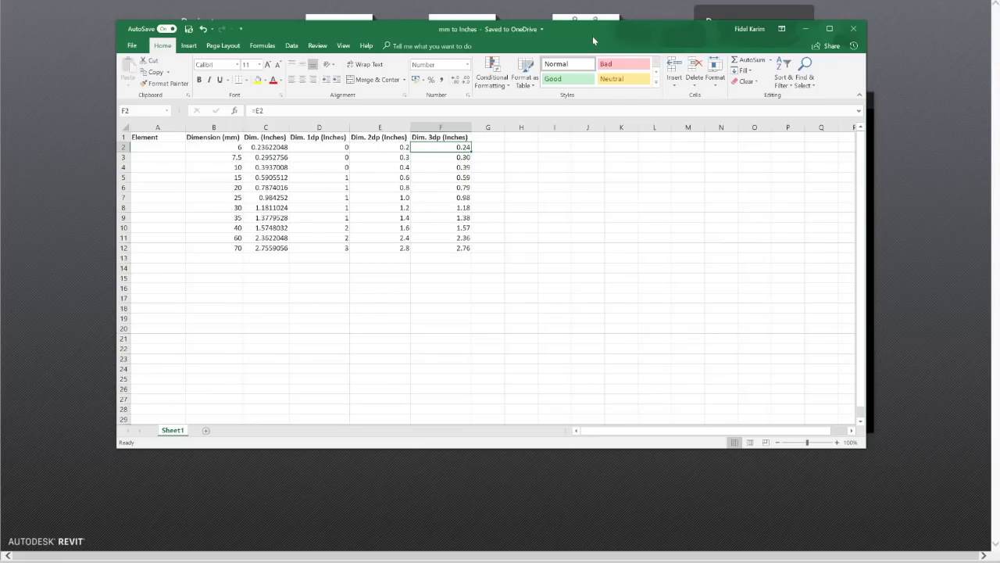
drag(593, 36, 999, 24)
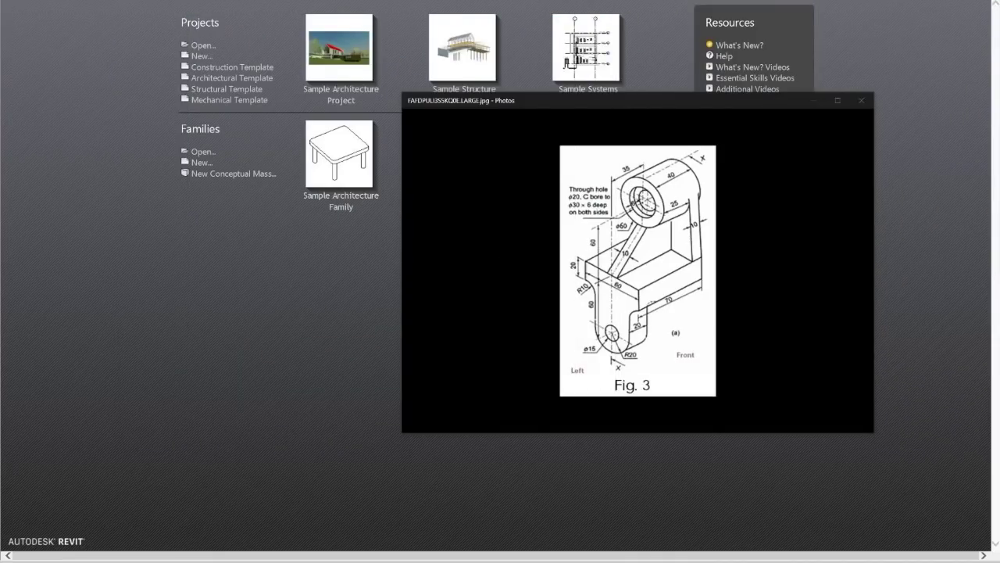
drag(702, 107, 999, 109)
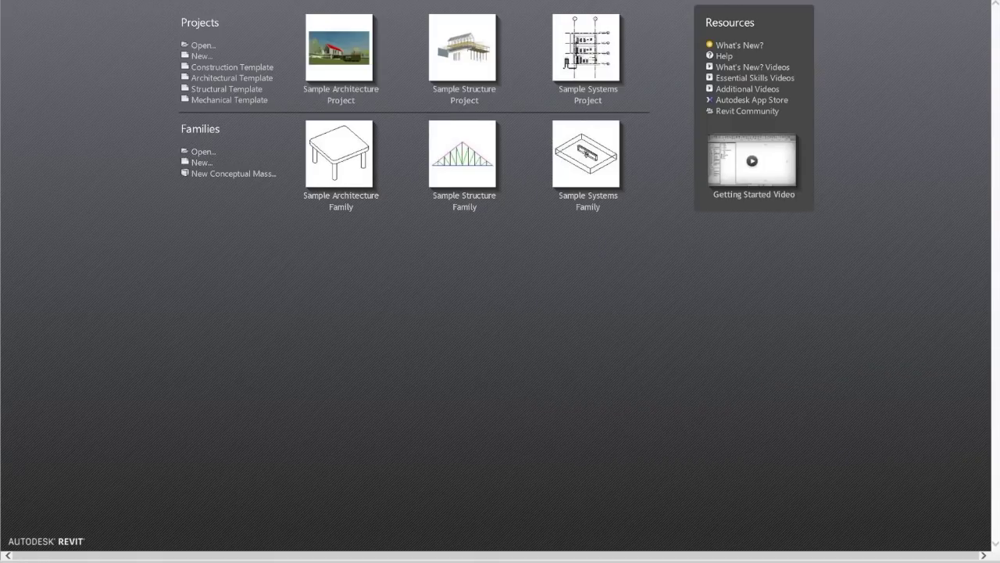
click(201, 163)
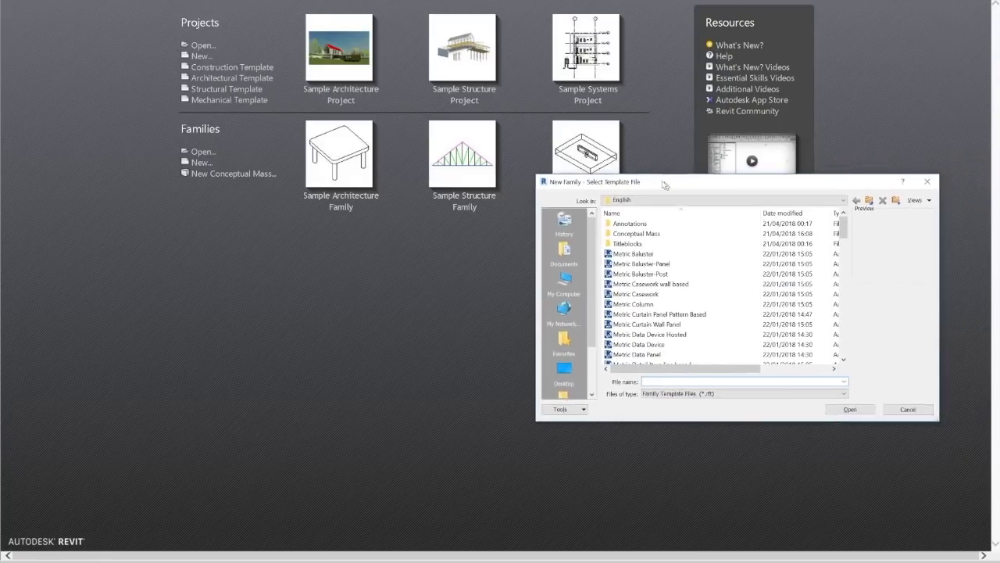
- Create the new family from the Metric Generic Model.rft template
drag(639, 218, 638, 272)
click(483, 241)
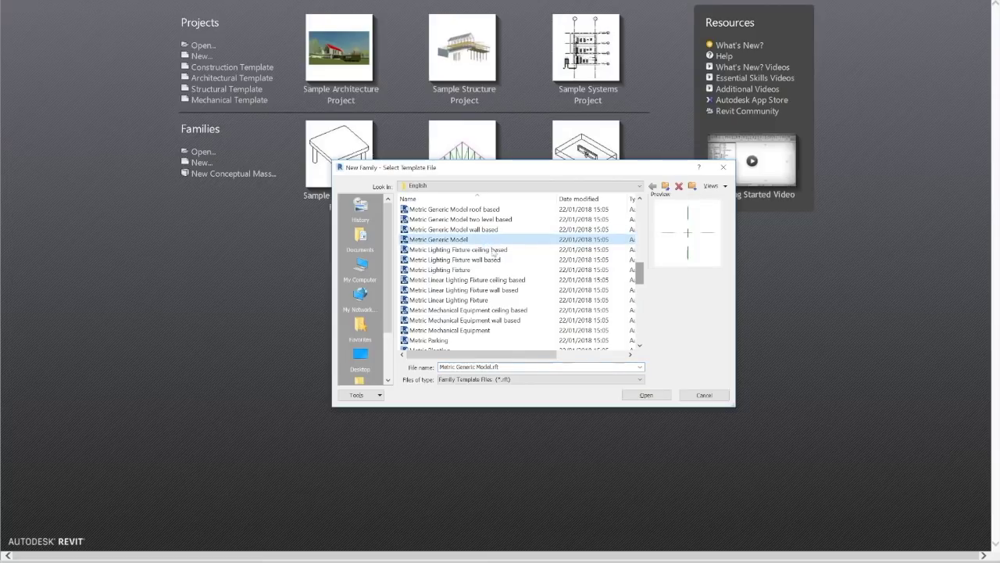
click(647, 395)
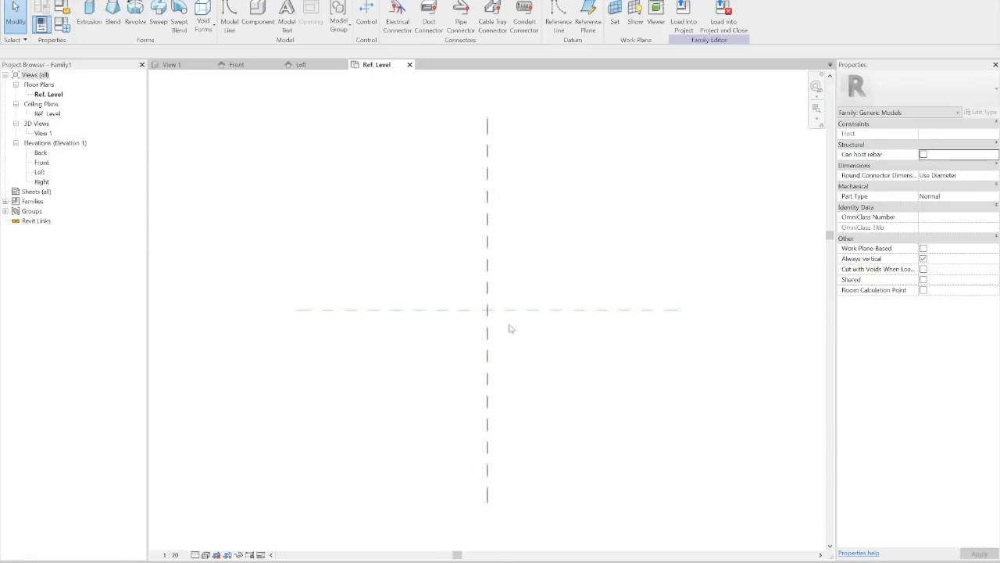
- Start a new solid extrusion on the Ref. Level plan
scroll(305, 344, up, 2)
scroll(308, 362, down, 3)
scroll(455, 349, up, 2)
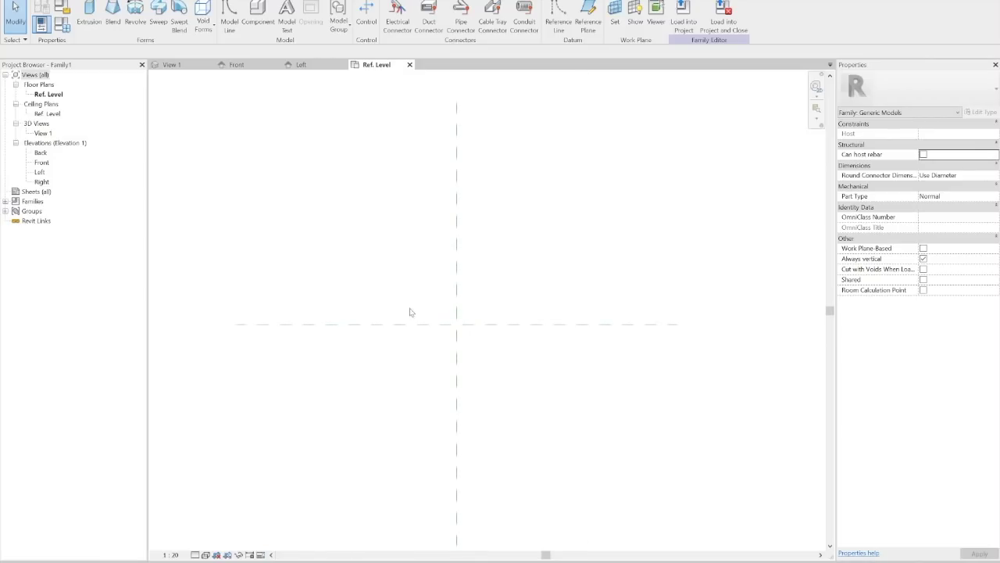
click(84, 9)
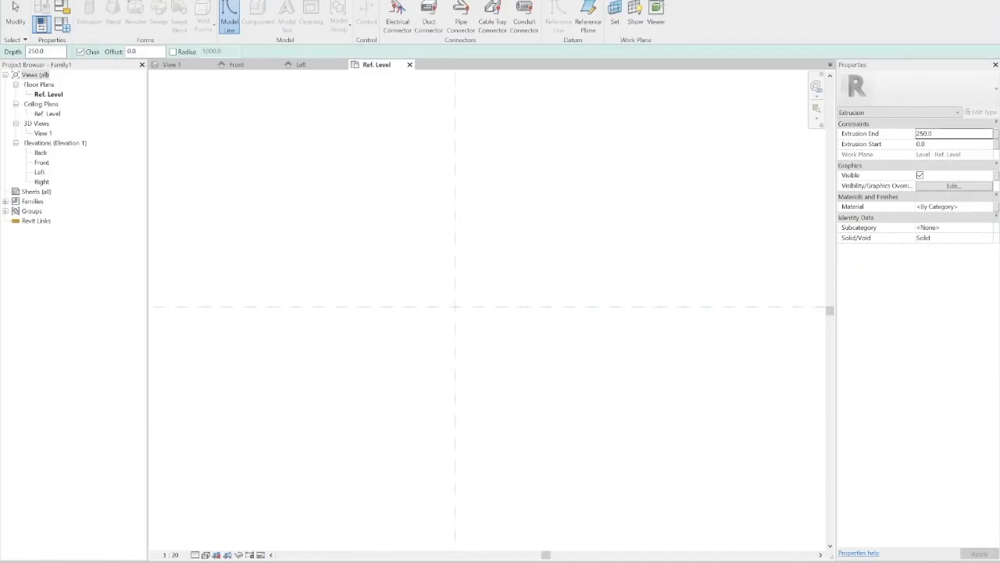
click(90, 11)
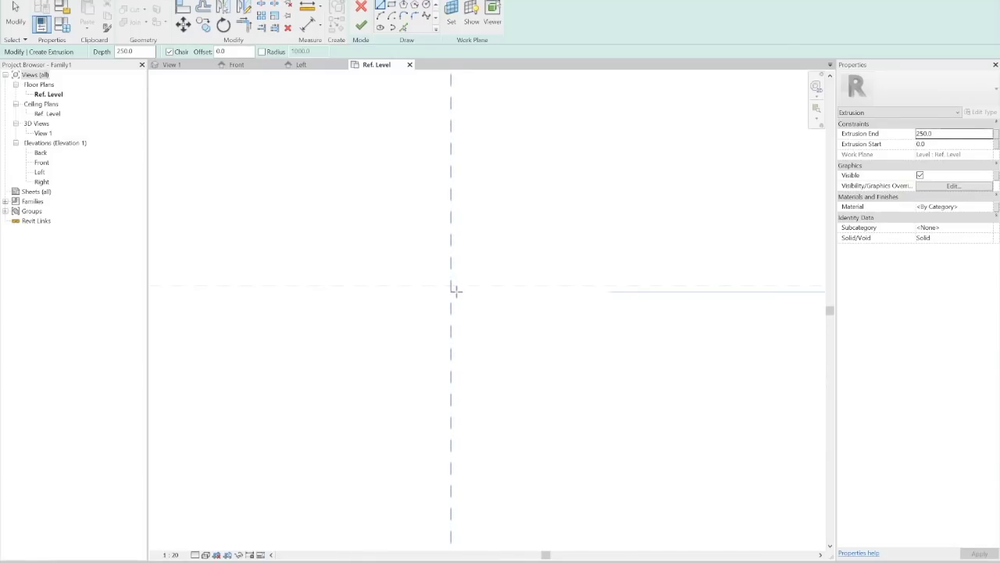
- Sketch a rough rectangle from two corner points, then check the Fig. 3 drawing
click(388, 236)
key(Escape)
key(Escape)
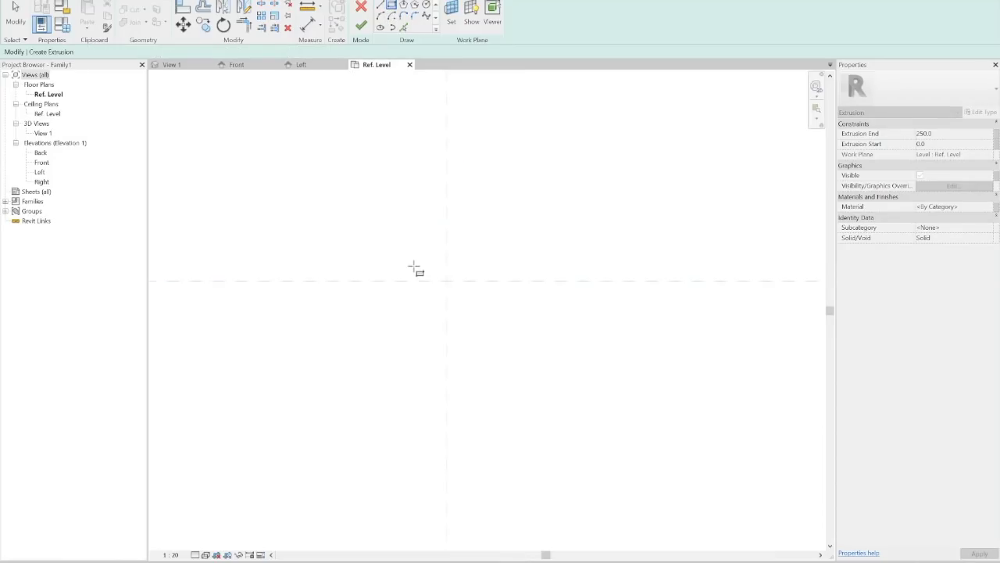
key(Return)
click(386, 243)
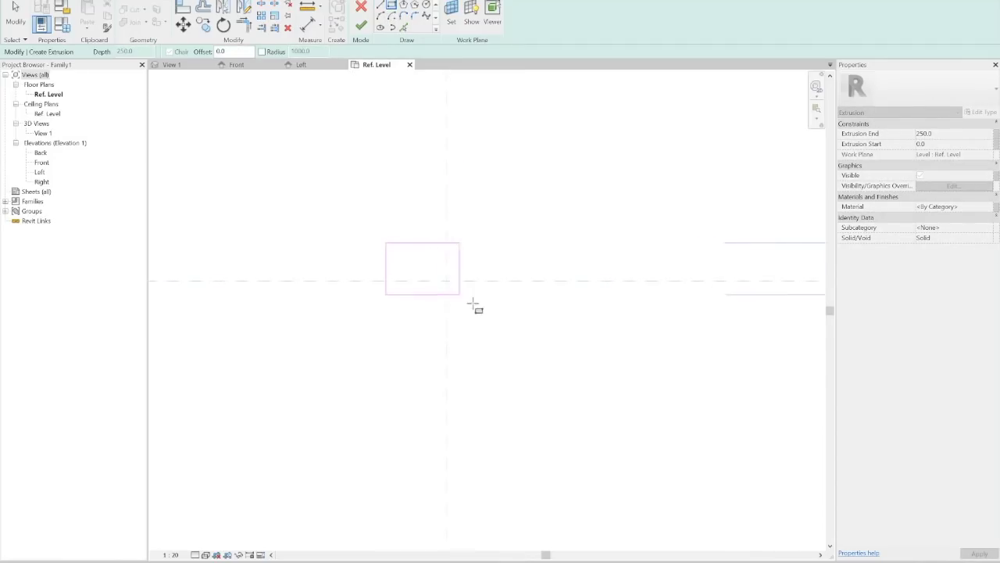
click(524, 334)
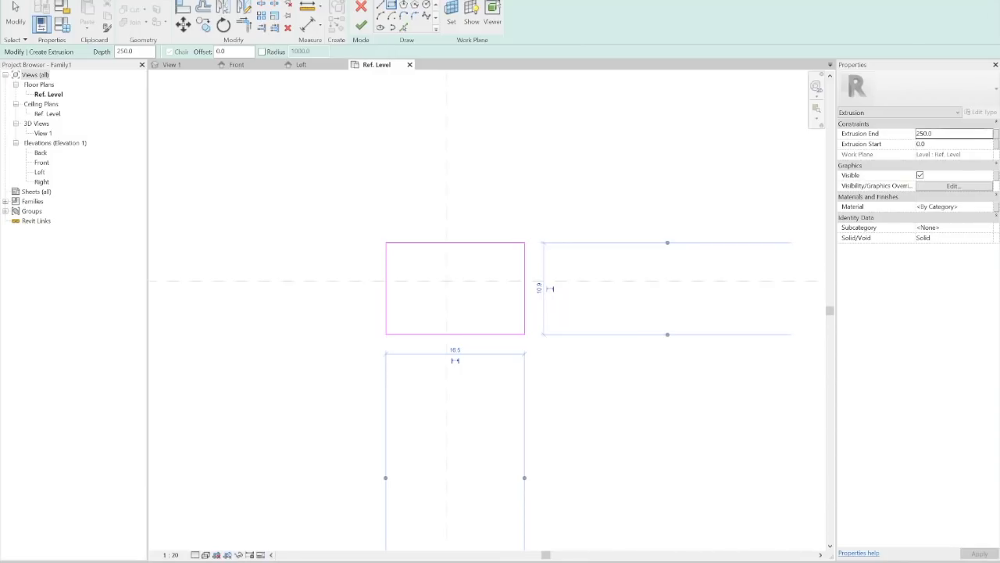
key(alt+Tab)
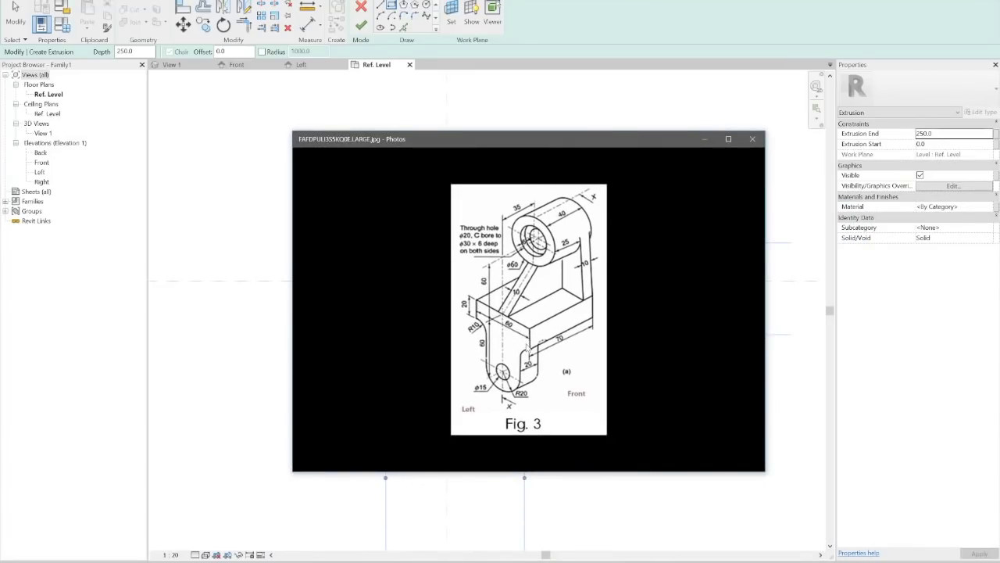
click(702, 139)
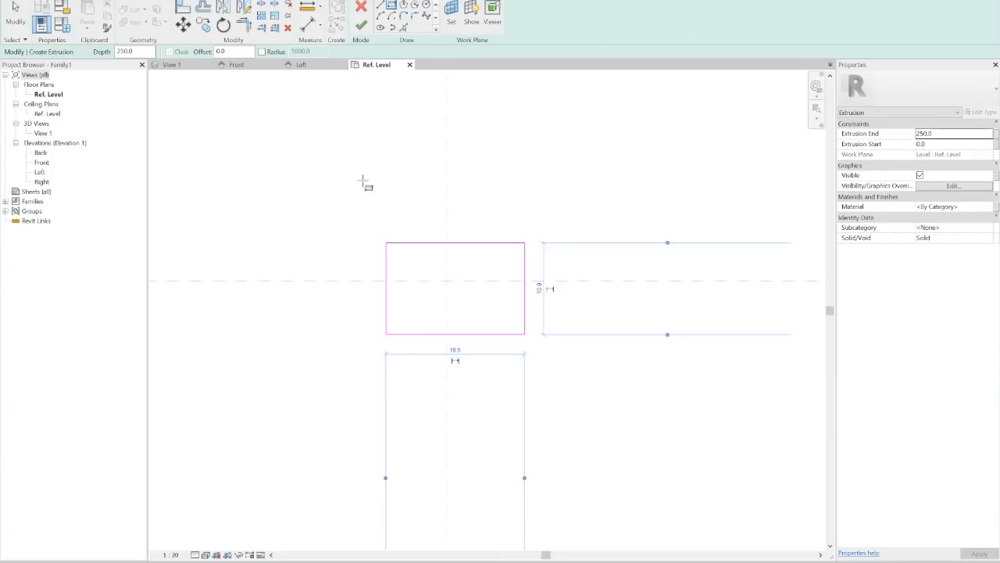
- Size the sketch rectangle to 60 high by 70 wide
click(539, 287)
text(60)
key(Return)
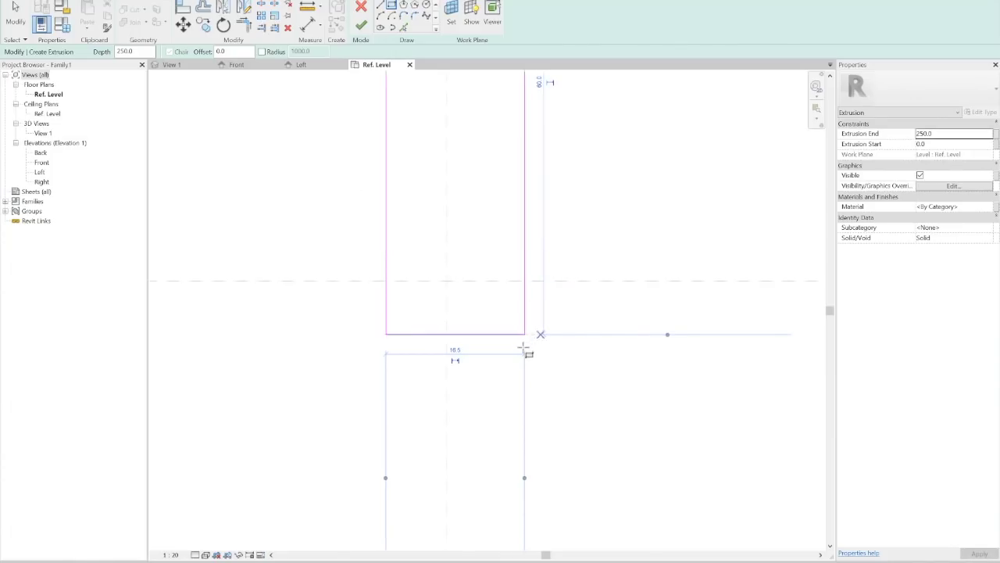
click(457, 351)
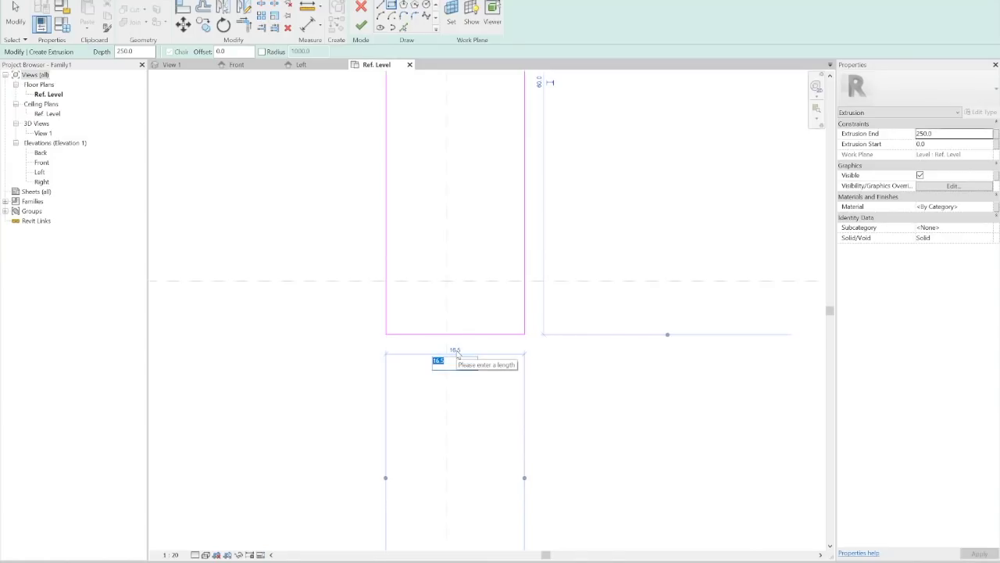
text(70)
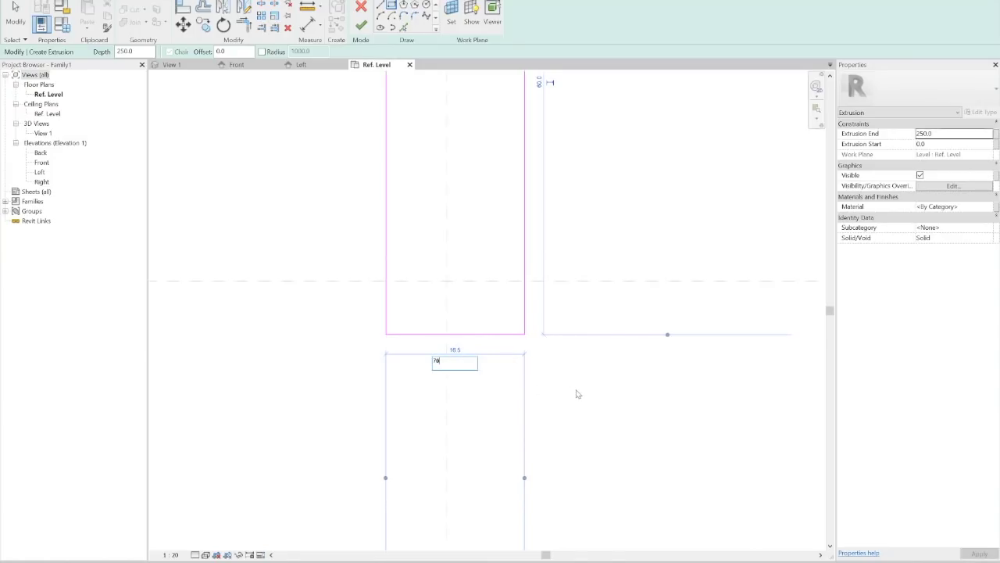
key(Return)
- Set the extrusion end depth to 20.0
scroll(471, 408, down, 2)
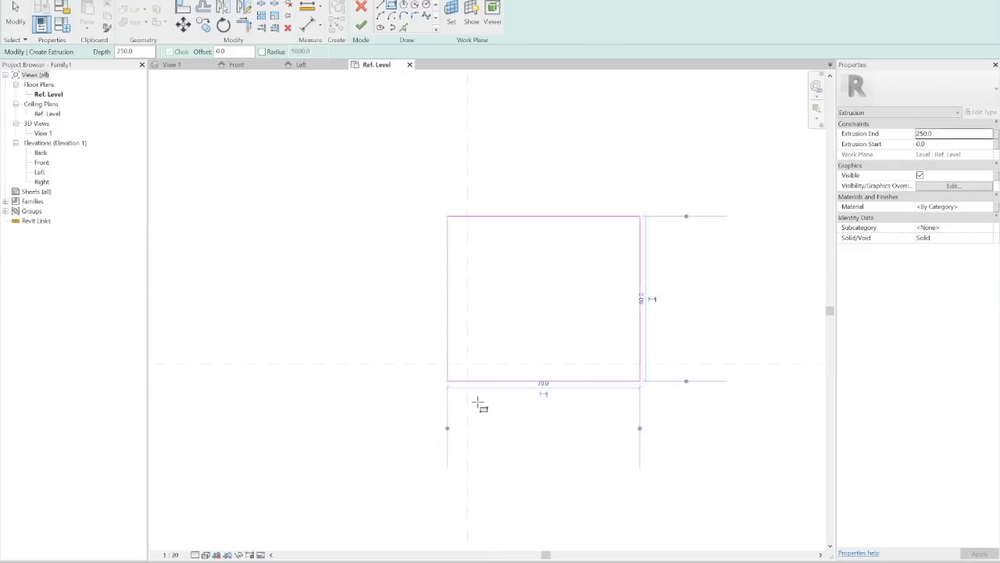
click(939, 134)
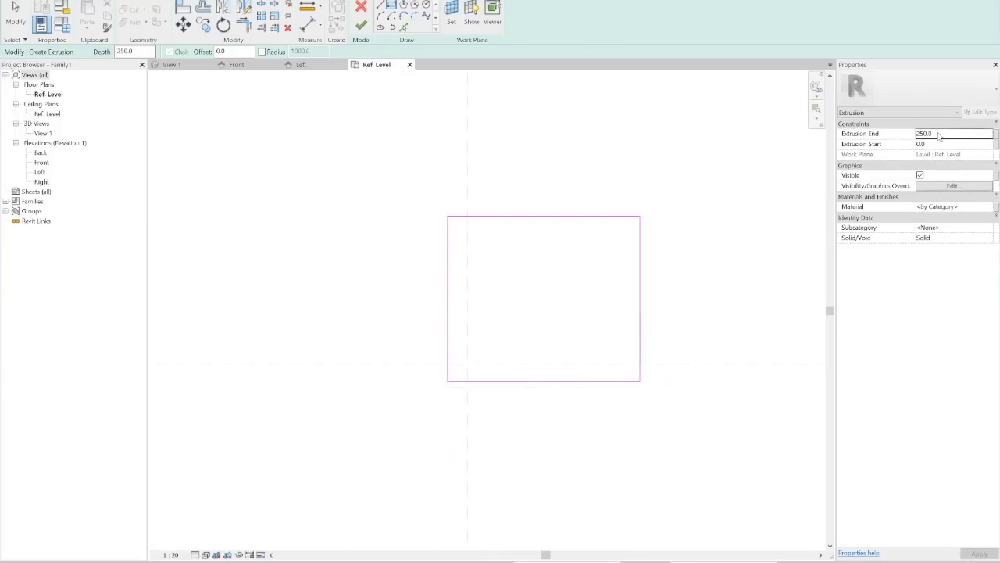
double_click(939, 134)
text(20.0)
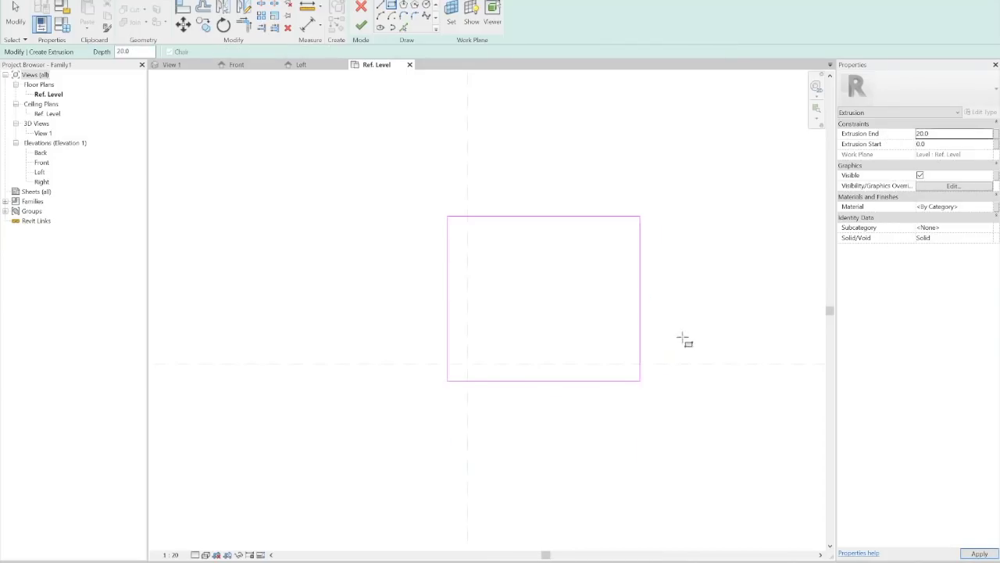
key(Escape)
- Move the rectangle left and down on the plan and finish the extrusion
drag(415, 189, 697, 432)
click(182, 25)
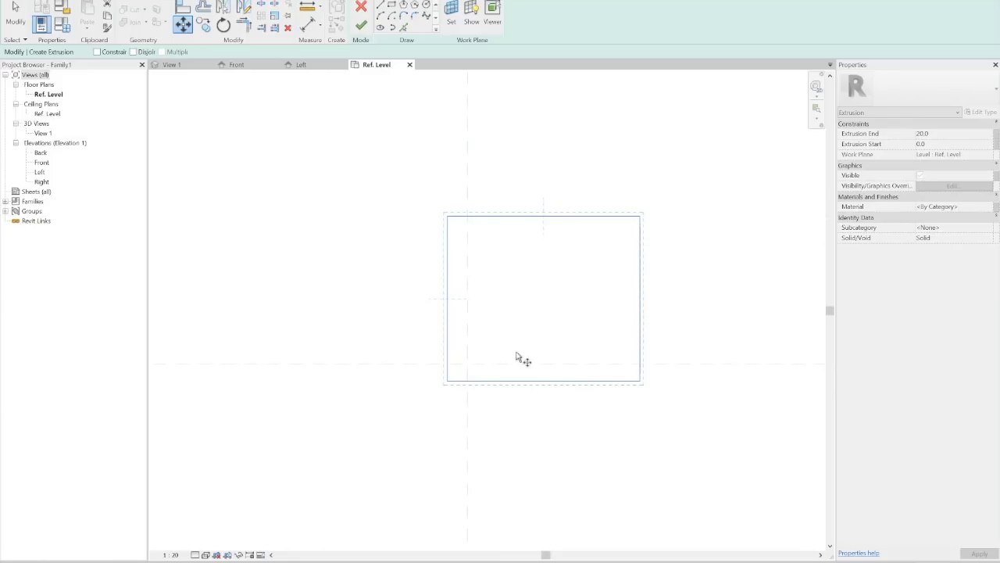
click(546, 217)
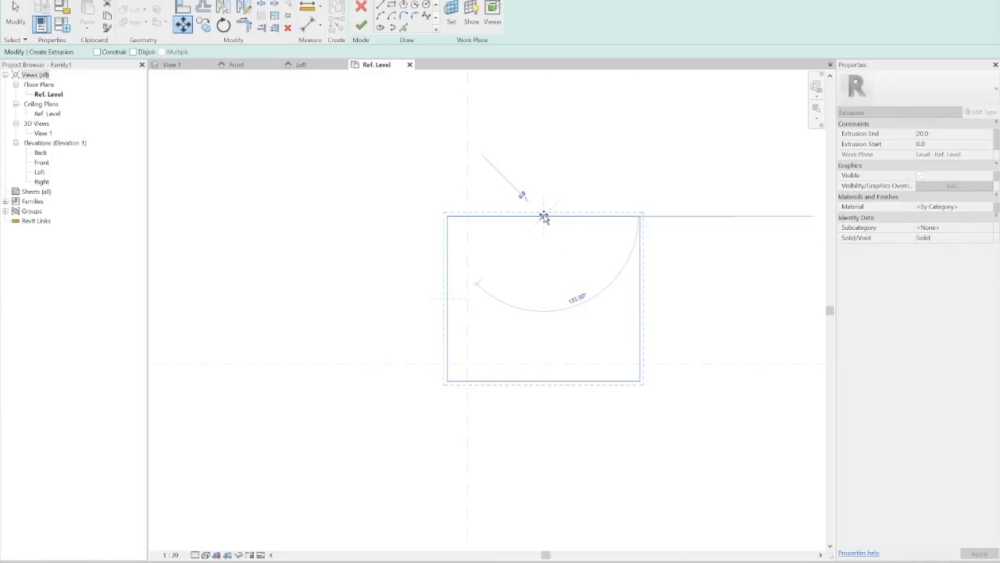
click(467, 217)
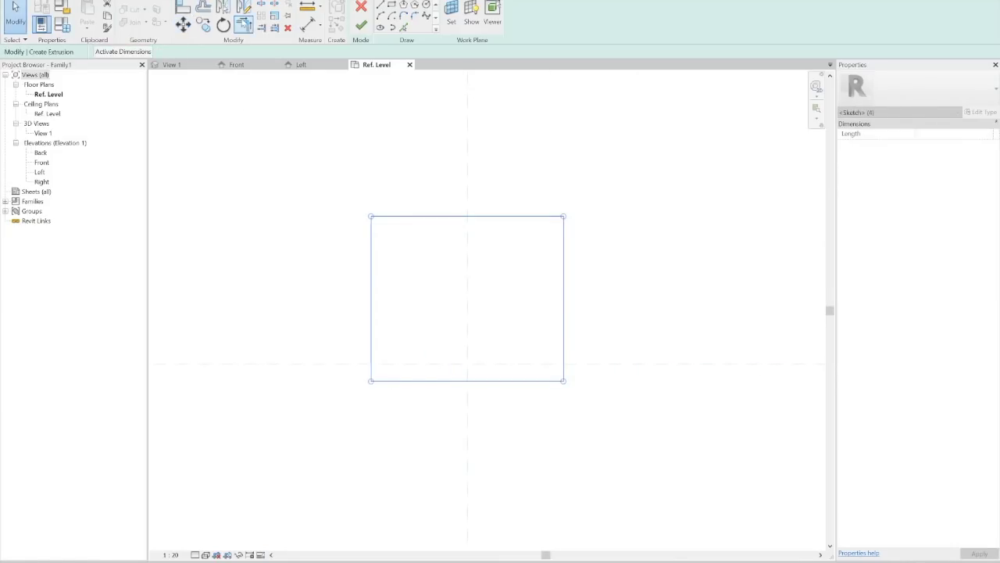
click(182, 24)
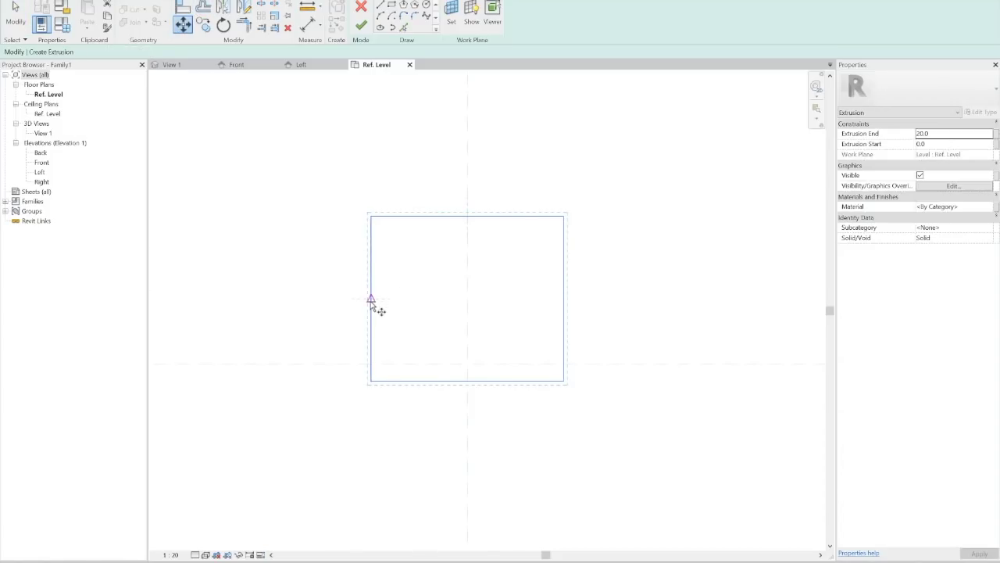
click(370, 299)
click(371, 364)
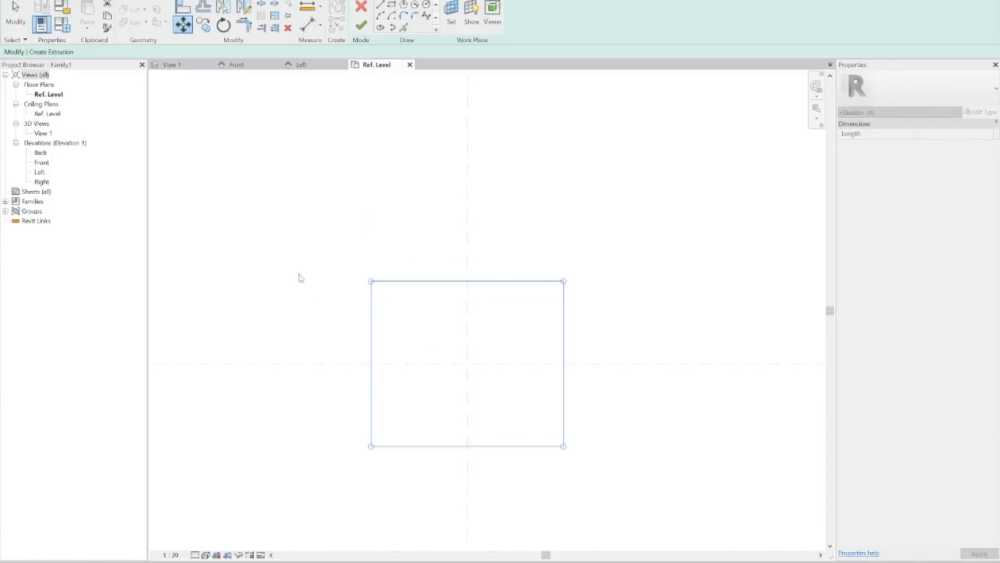
click(294, 273)
click(361, 25)
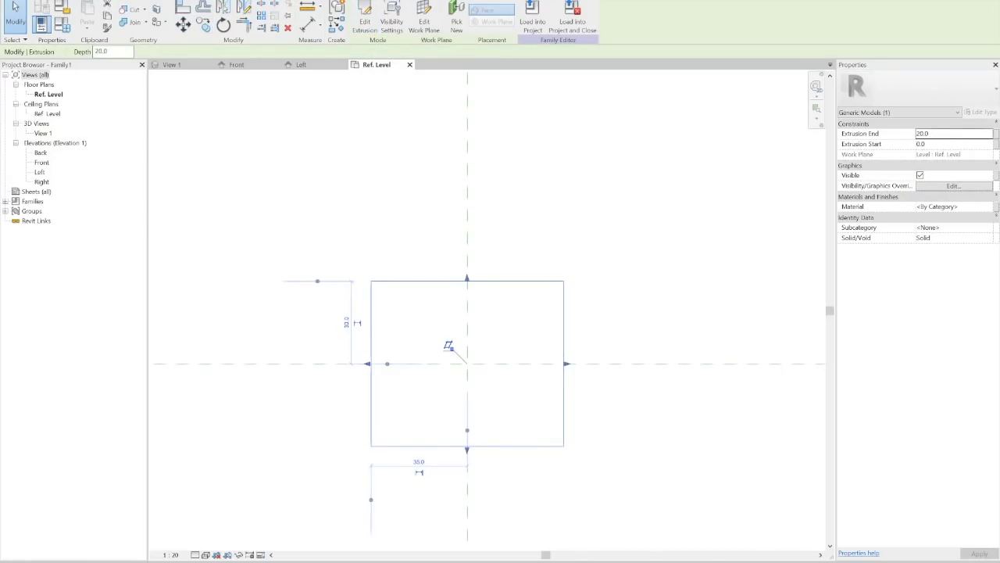
- View the 20-deep block in 3D and compare it with the Fig. 3 drawing
key(3)
key(d)
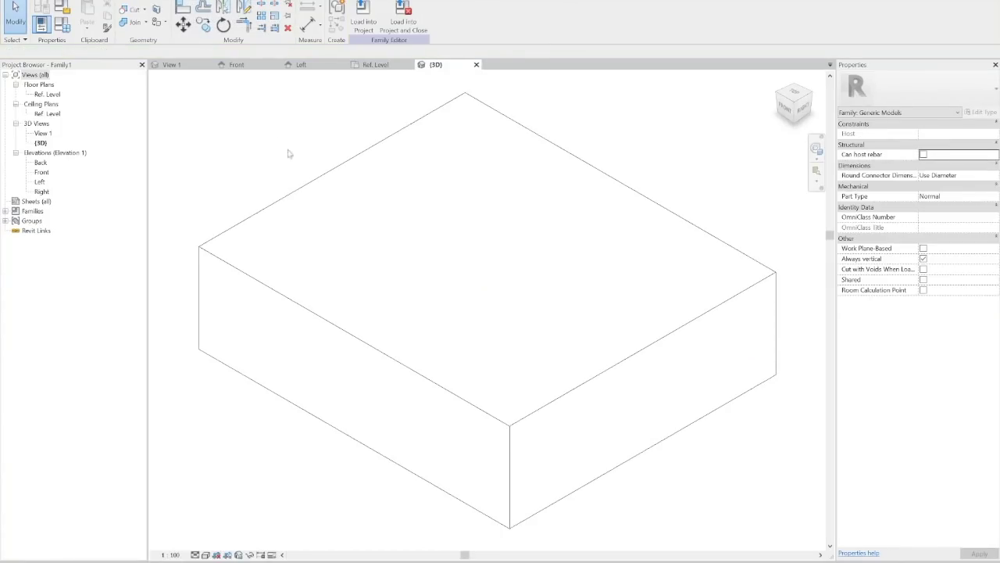
scroll(340, 180, down, 2)
scroll(336, 325, down, 1)
scroll(360, 352, up, 1)
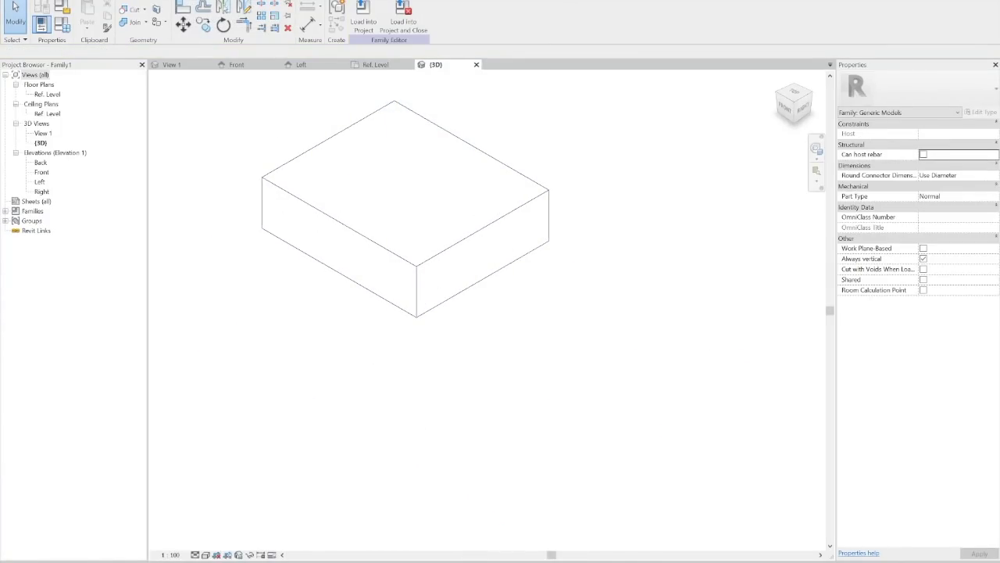
click(220, 531)
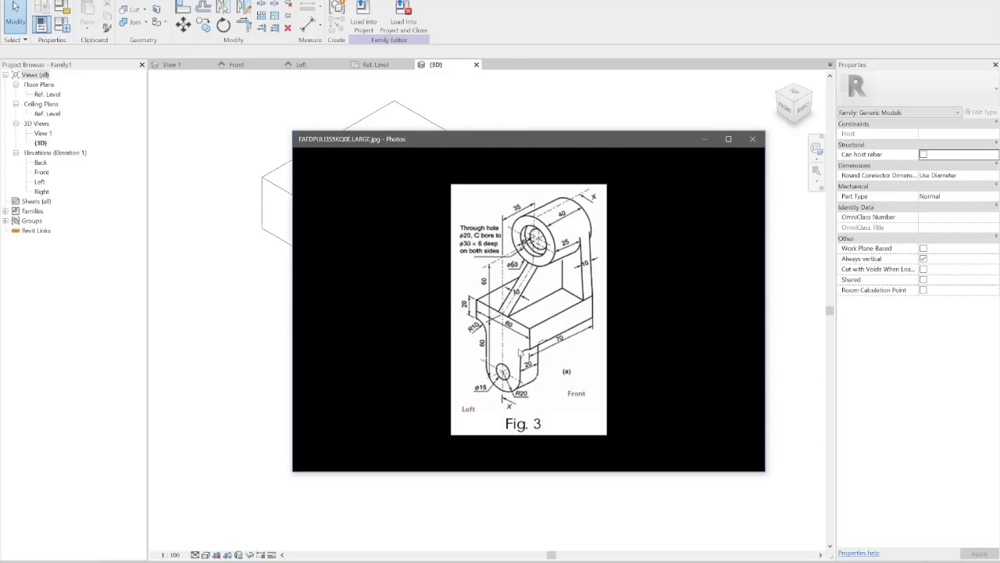
click(703, 142)
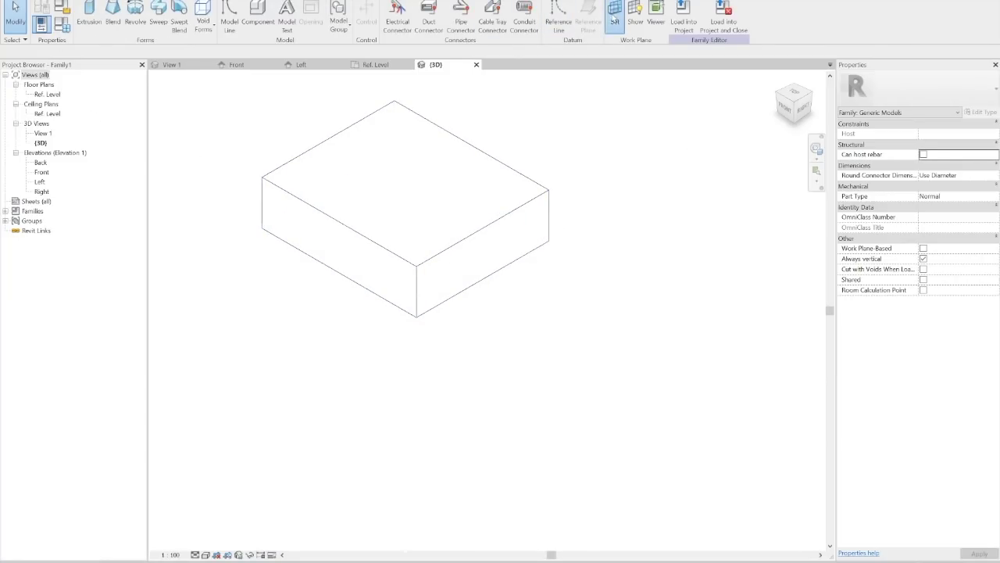
- Set the work plane to the box's right face and toggle its display
click(614, 20)
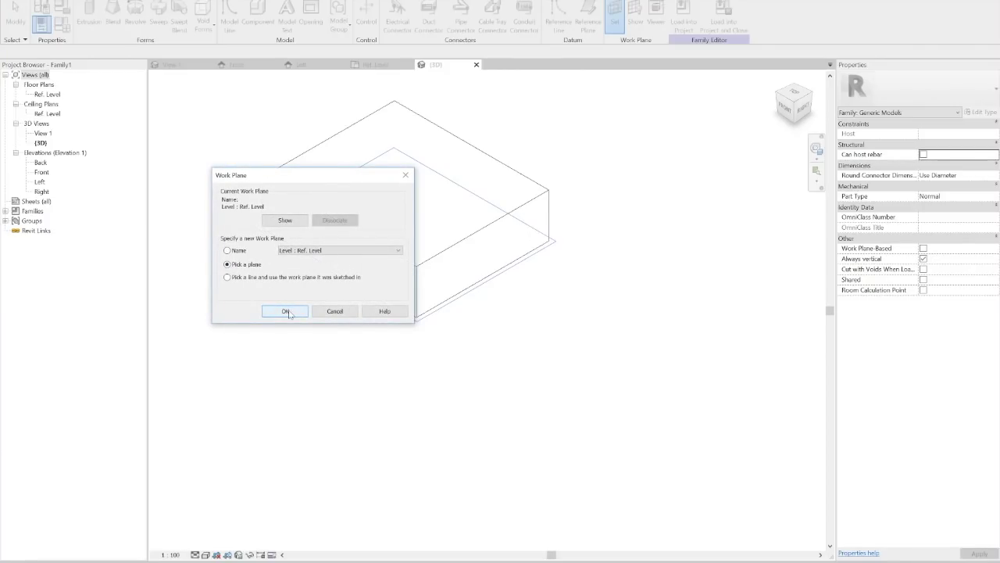
click(284, 310)
click(460, 241)
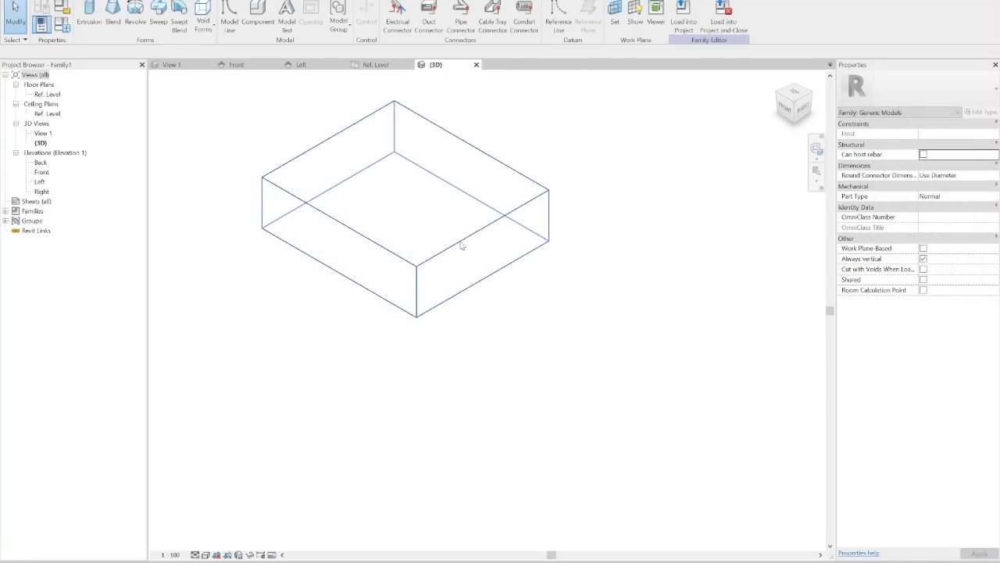
click(636, 12)
click(635, 13)
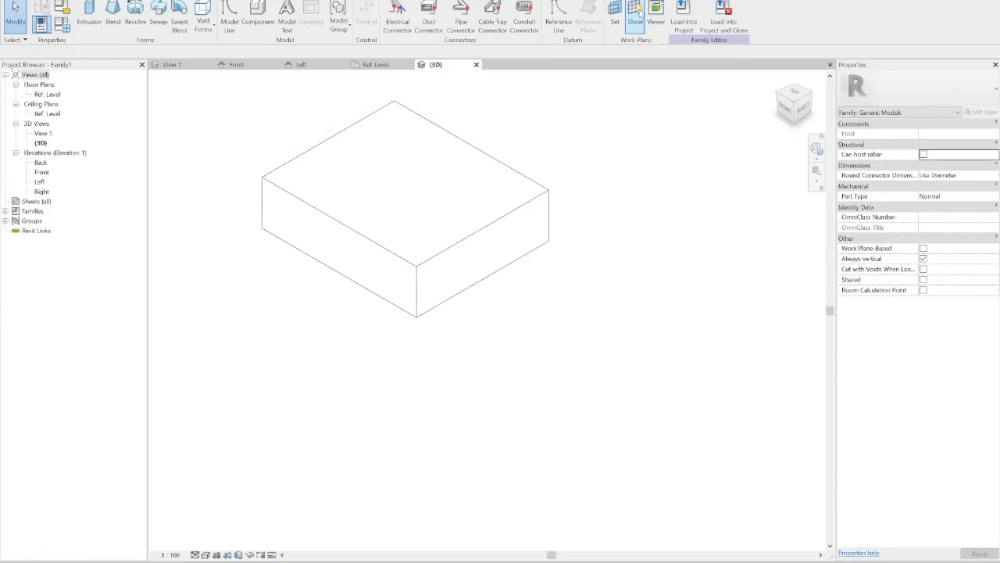
- Reset the work plane to the box's front-right face and verify it
click(615, 19)
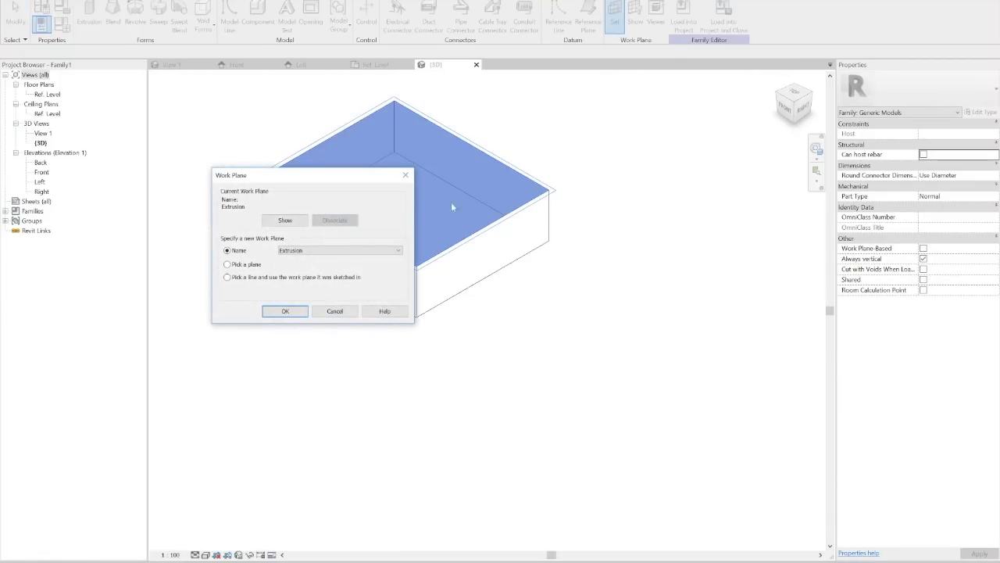
click(286, 311)
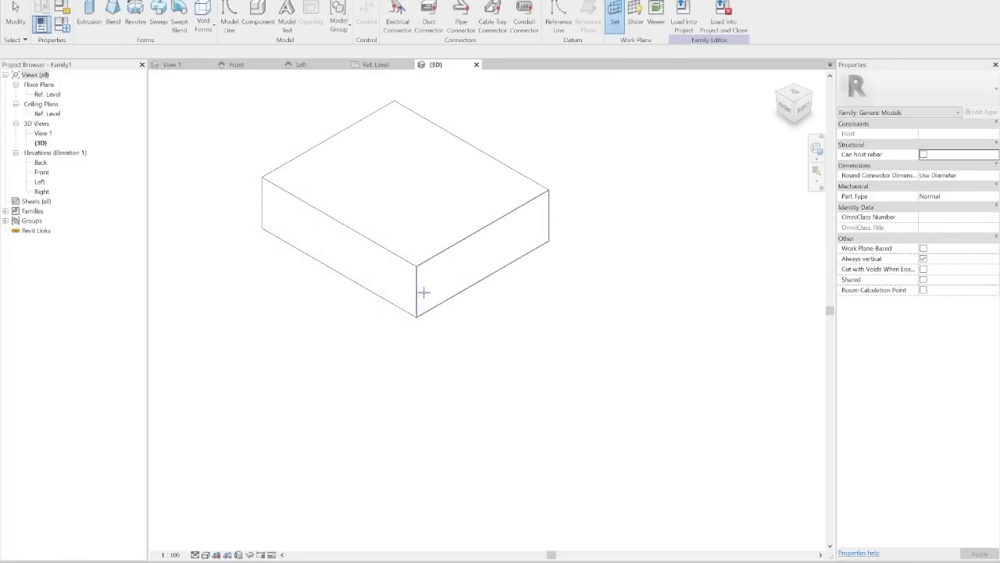
click(456, 251)
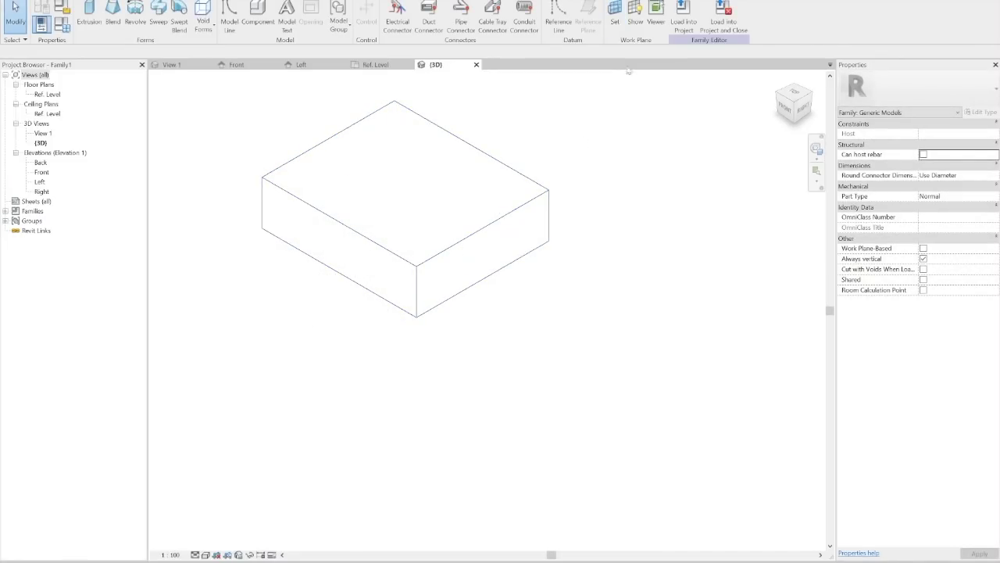
click(635, 17)
click(636, 19)
- Start a new extrusion in the Right view with a line picked 60 below the top edge
click(89, 16)
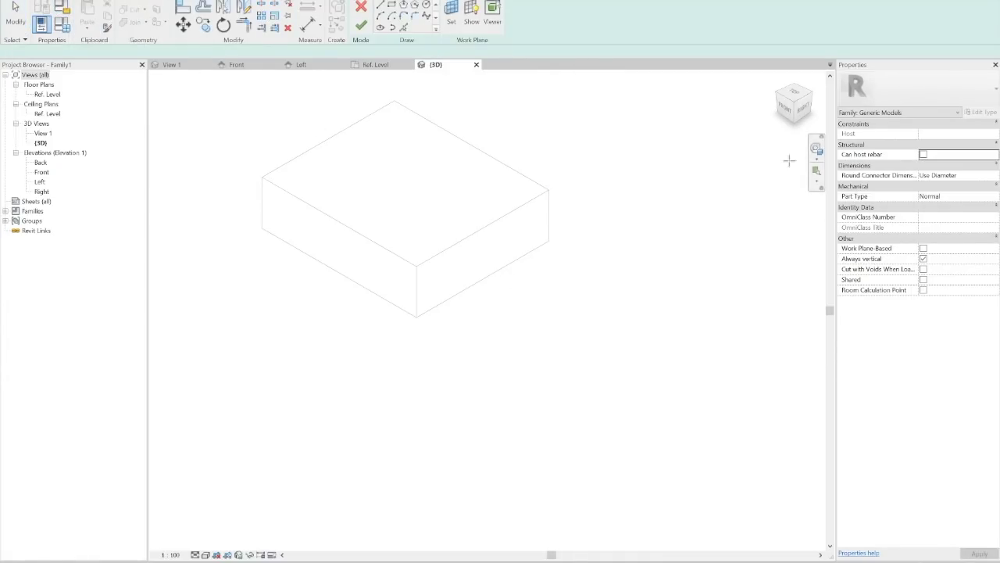
click(802, 106)
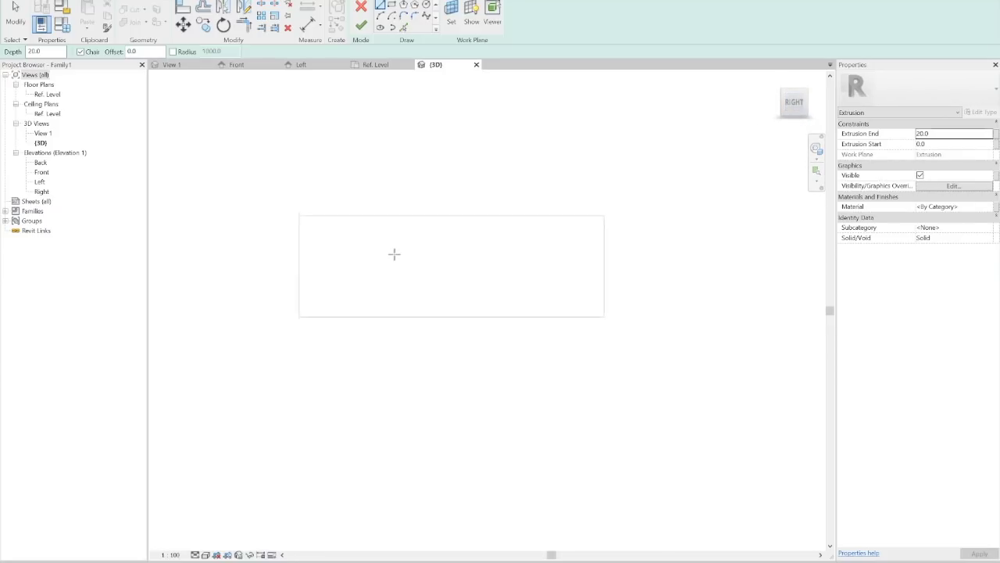
click(403, 28)
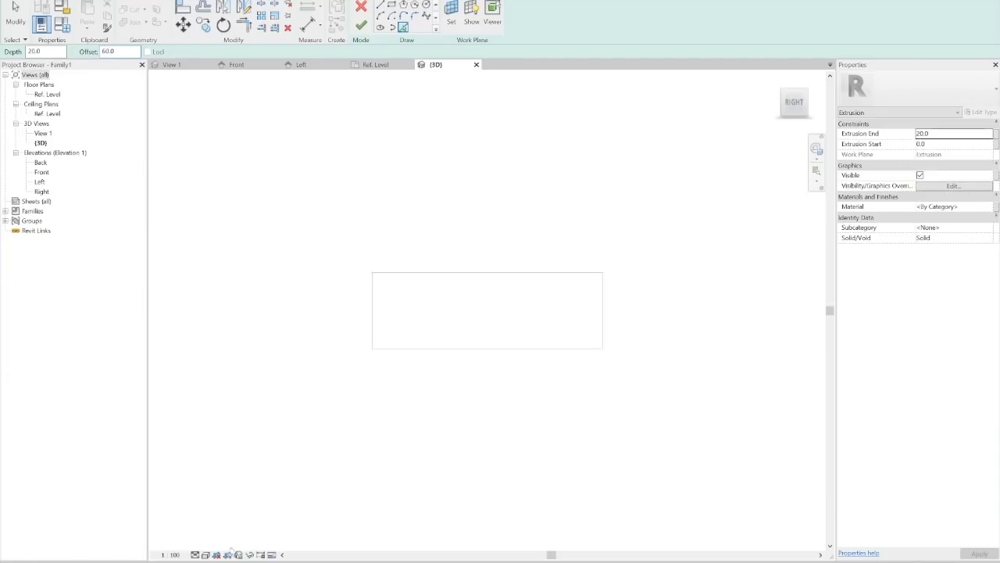
key(alt+Tab)
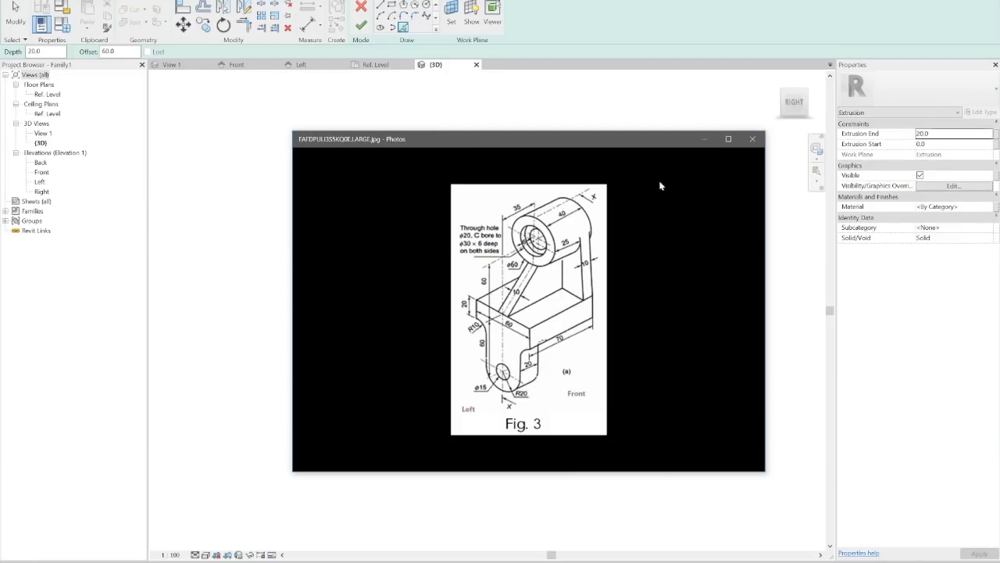
click(703, 139)
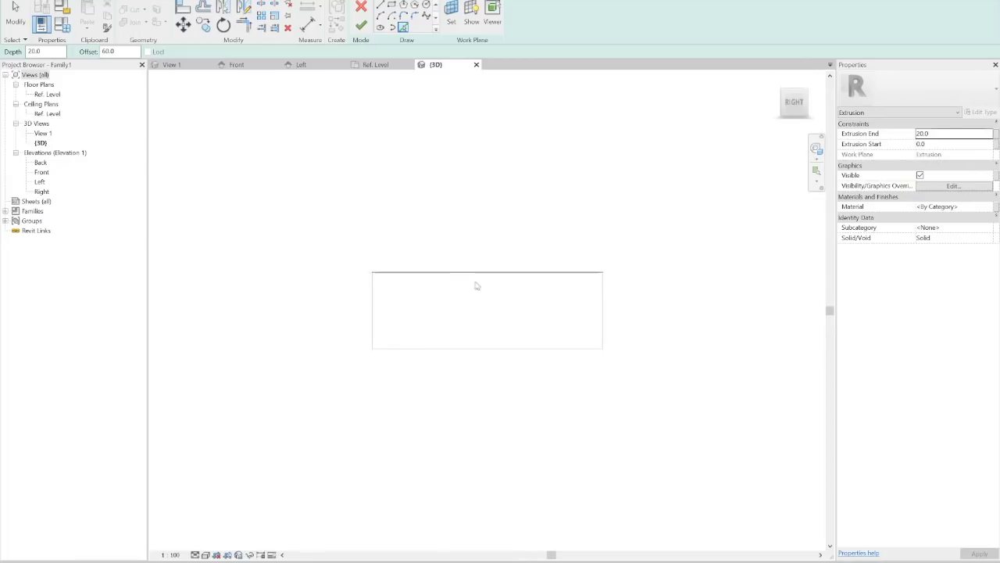
scroll(449, 275, down, 3)
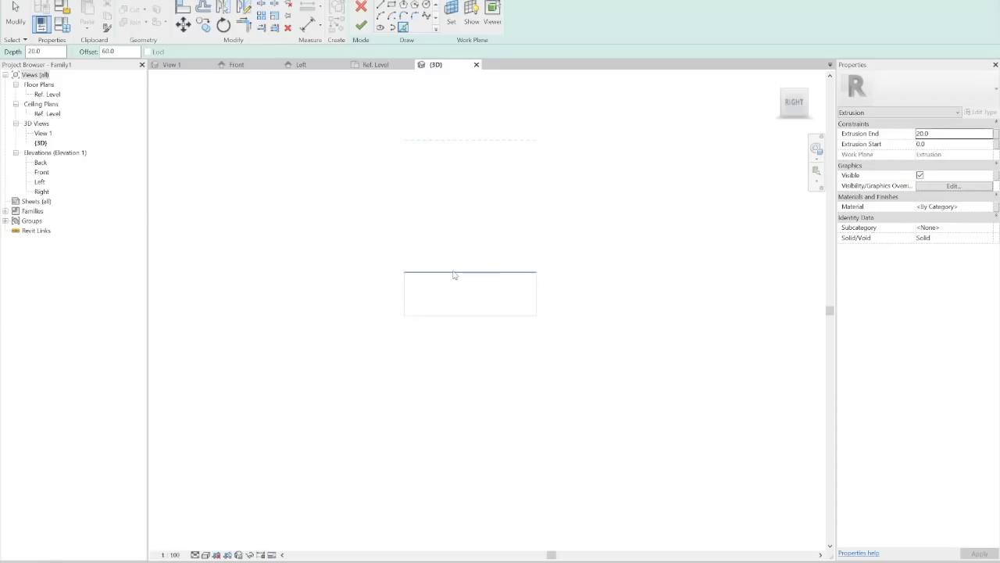
click(458, 276)
scroll(513, 343, up, 2)
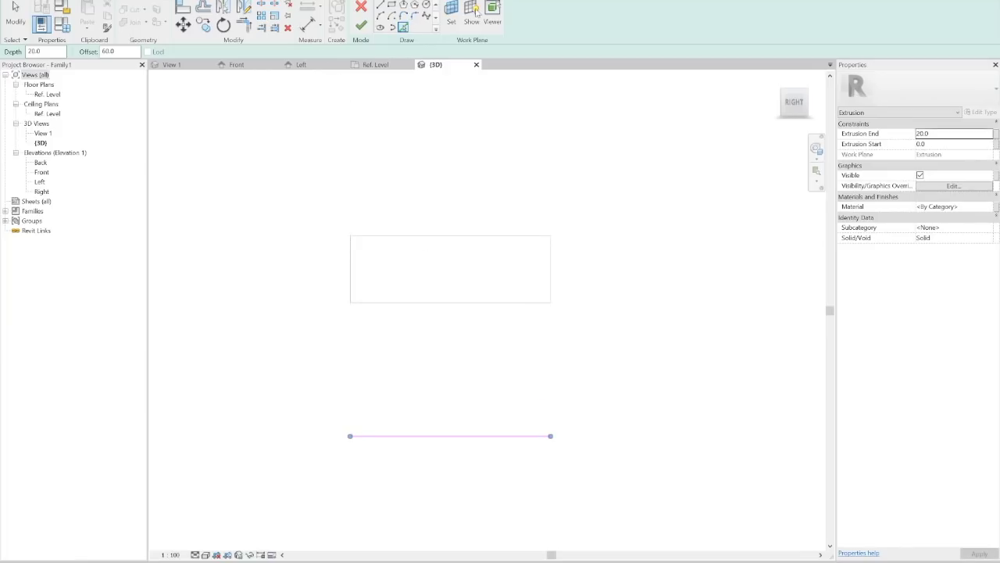
- Draw the radius 7.5 hole circle centred on the line's midpoint
click(426, 5)
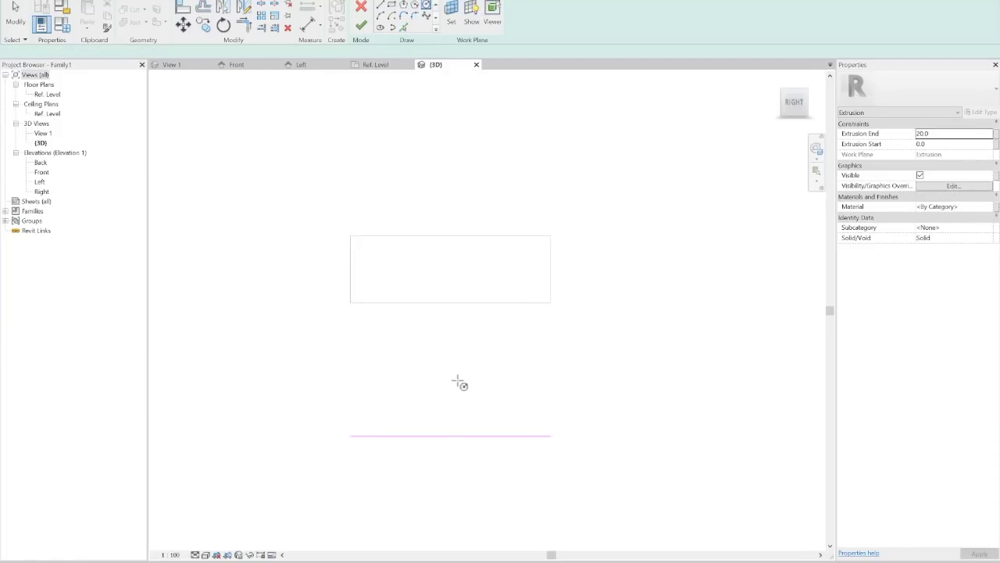
click(450, 436)
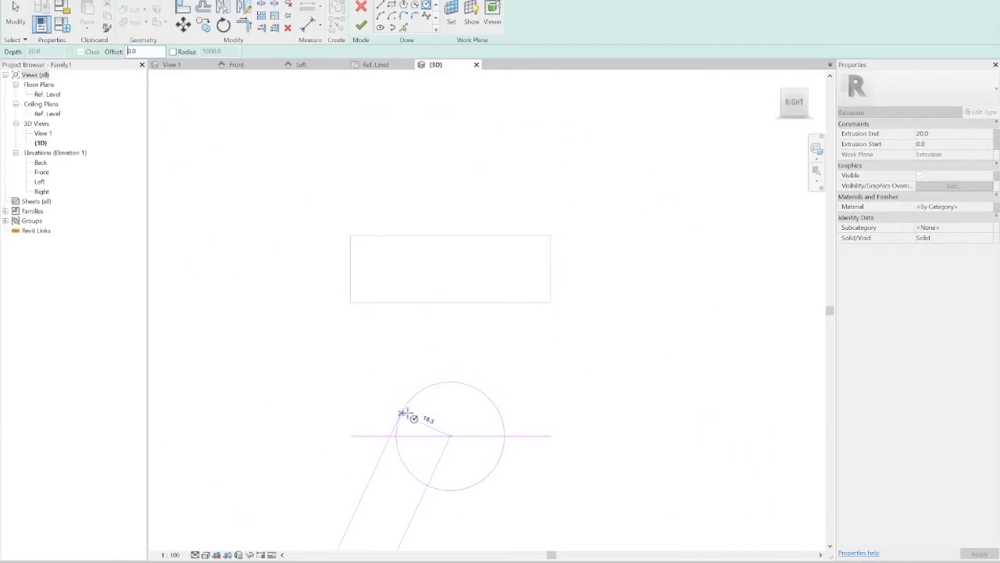
scroll(435, 480, up, 1)
key(alt+Tab)
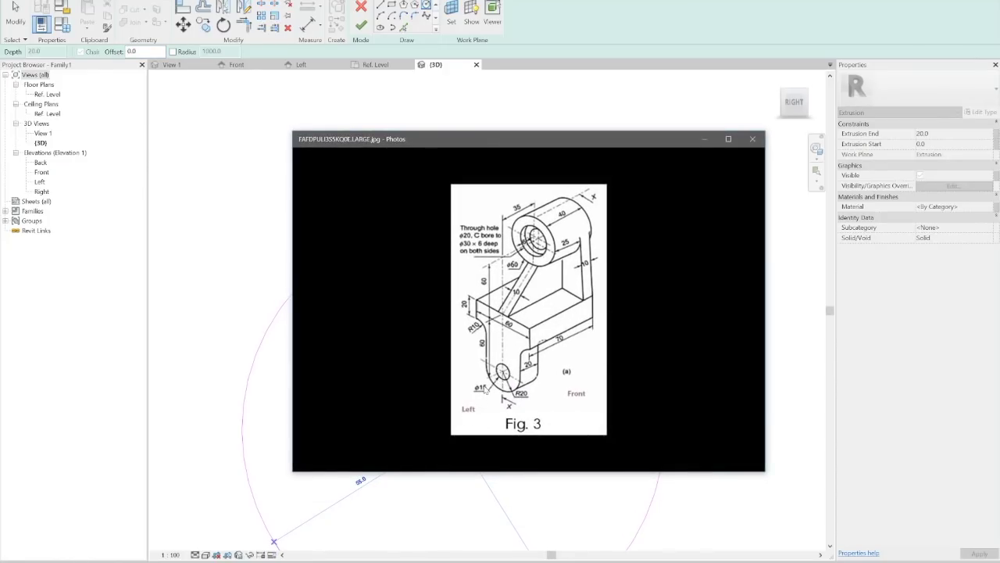
click(704, 139)
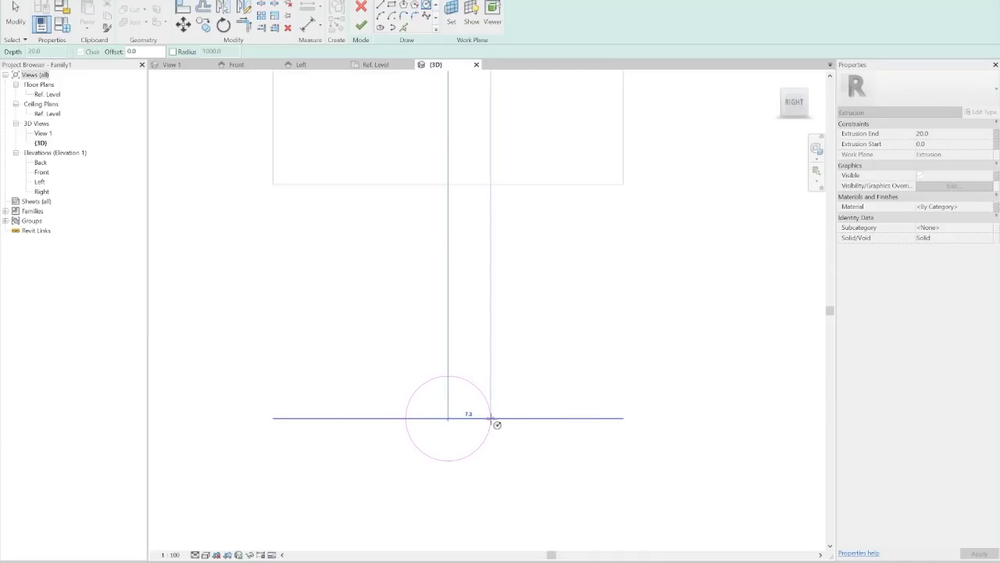
click(491, 418)
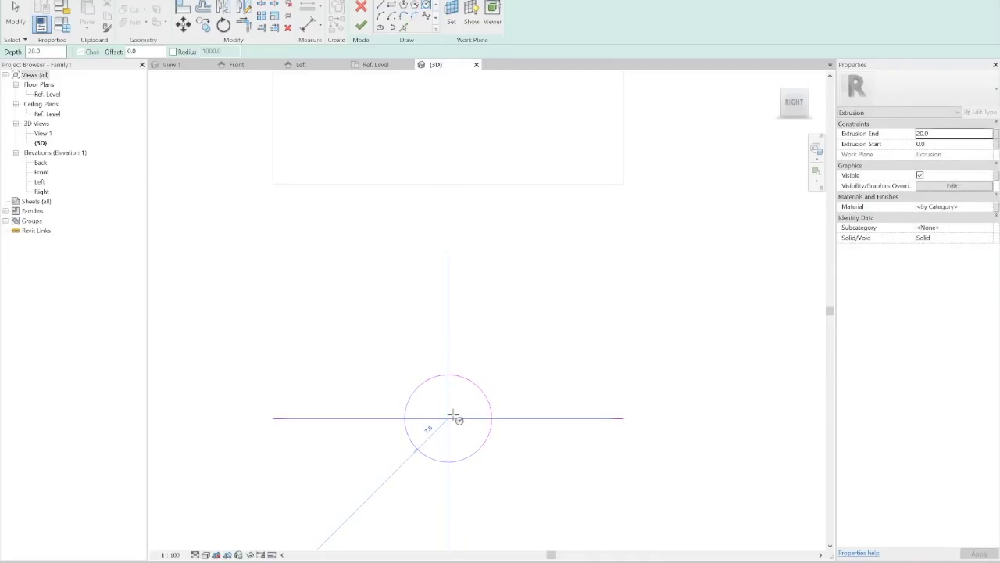
- Draw the concentric radius 20 outer circle and select the horizontal line
key(alt+Tab)
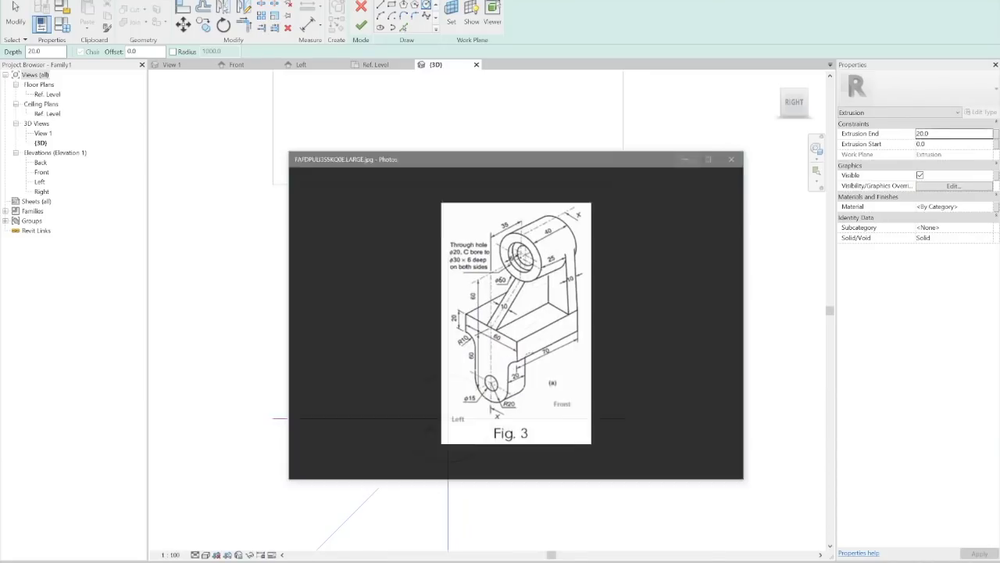
key(alt+Tab)
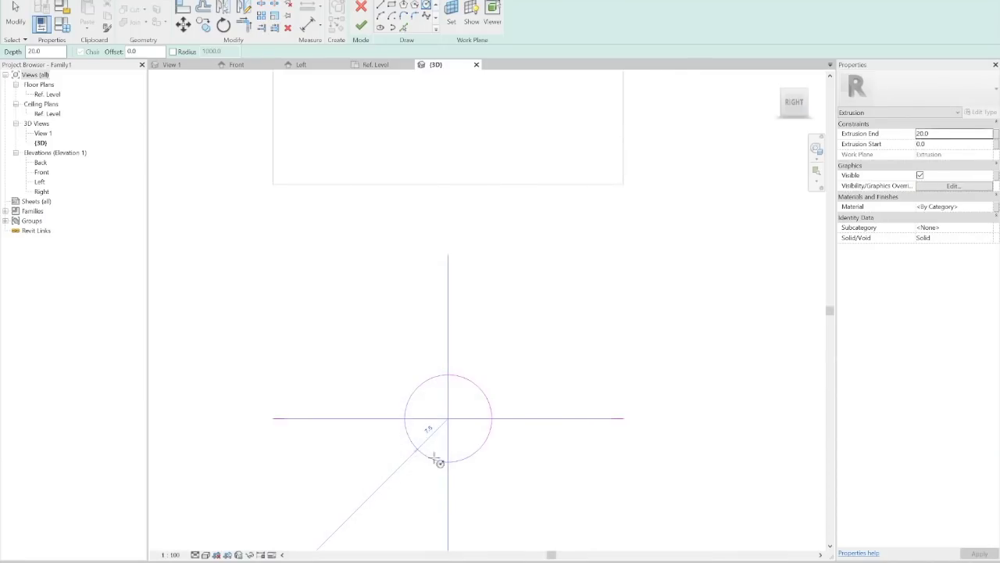
click(448, 418)
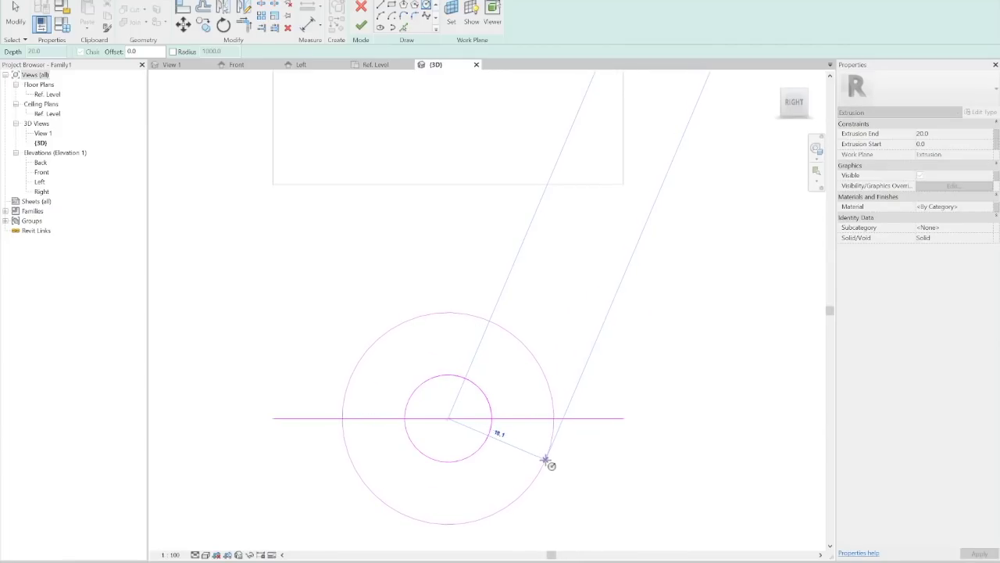
click(568, 421)
scroll(566, 420, down, 2)
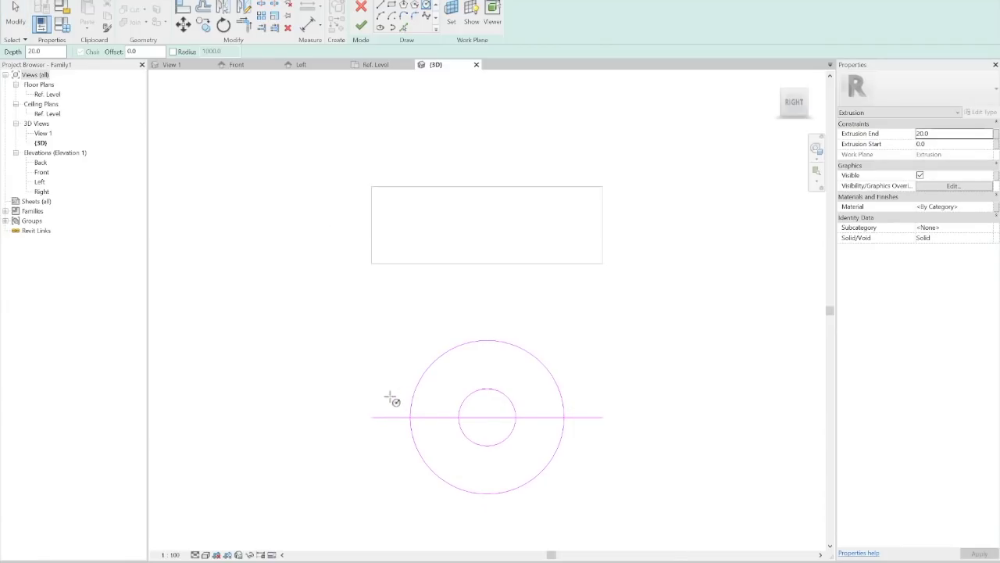
click(16, 12)
click(431, 417)
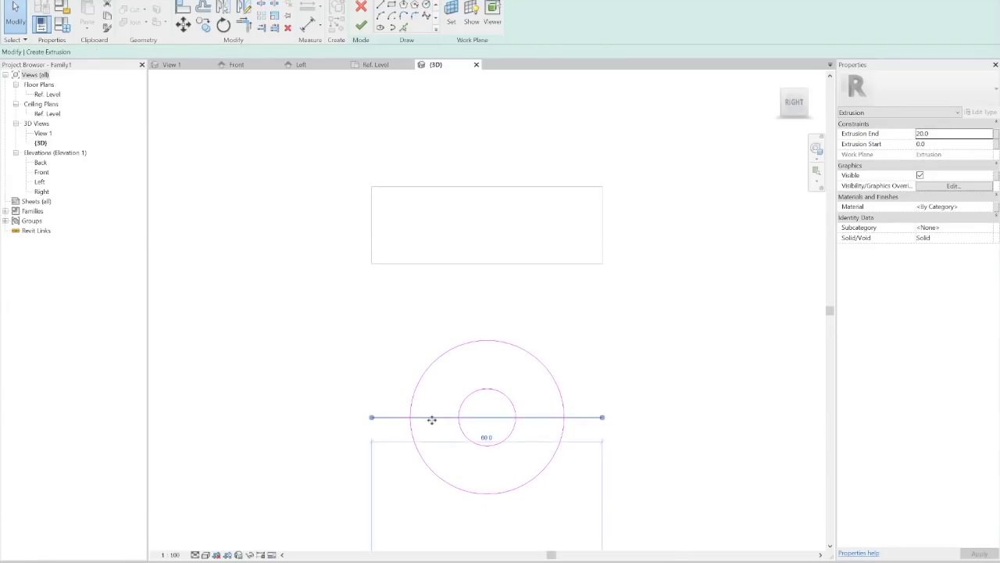
- Delete the horizontal sketch line and split the outer circle at its top
click(287, 27)
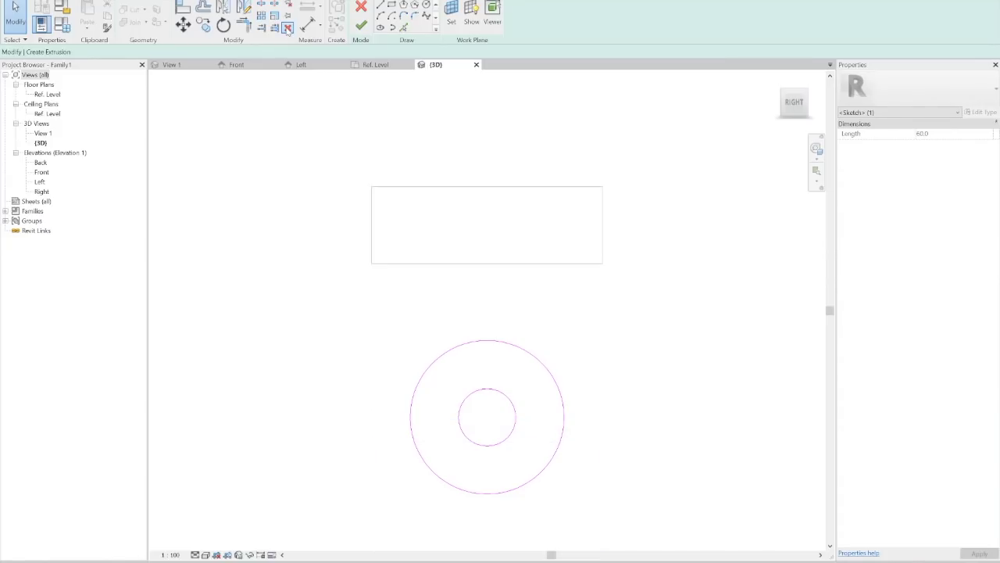
scroll(488, 364, up, 2)
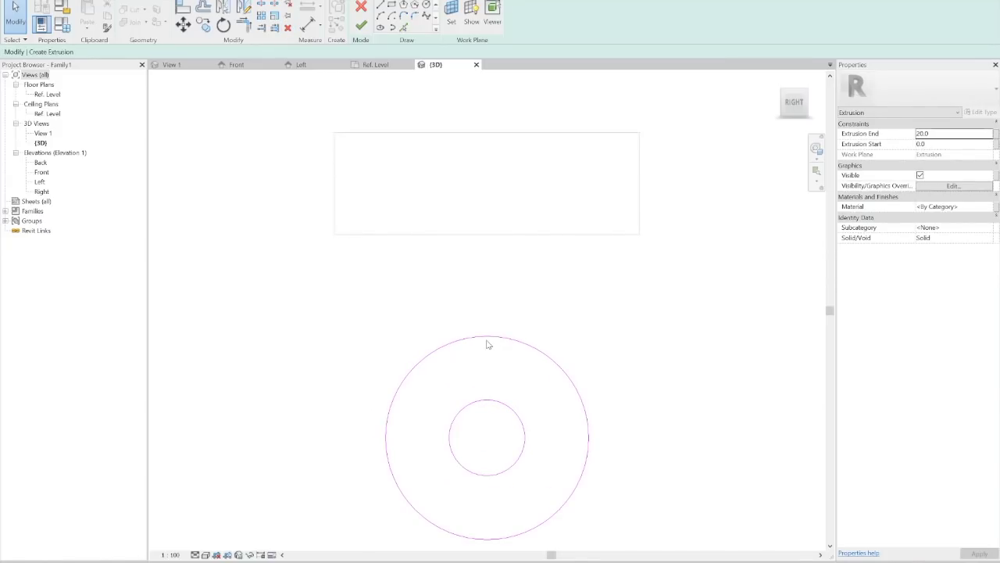
click(487, 339)
click(284, 128)
click(263, 6)
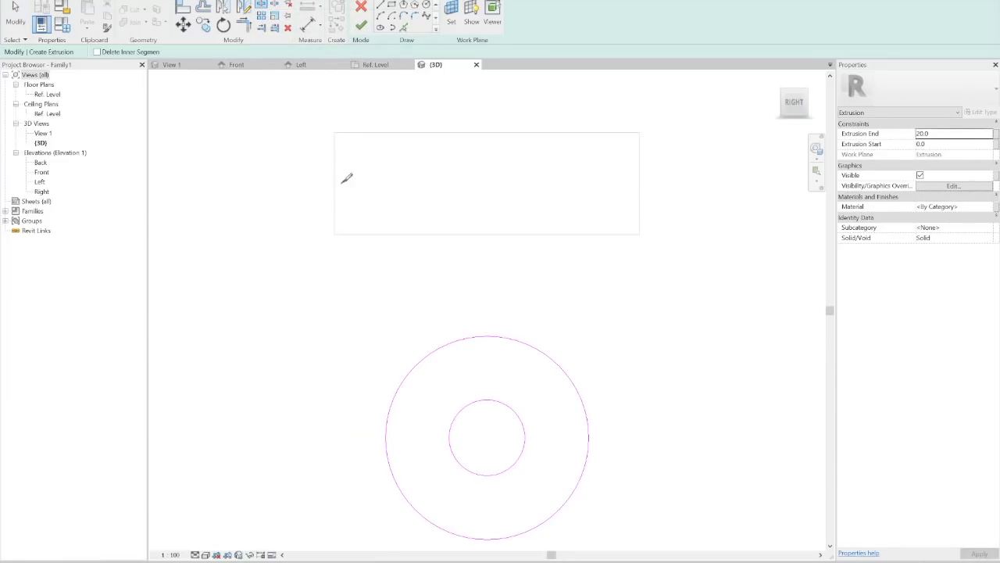
click(487, 335)
click(15, 17)
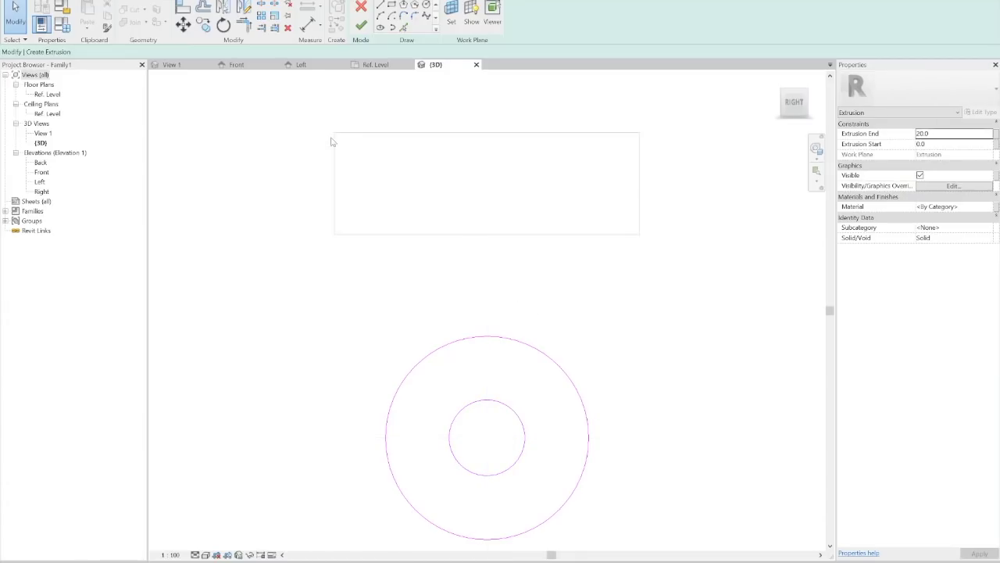
- Draw vertical lines from the outer circle's left and right edges up to the block
click(380, 6)
click(385, 438)
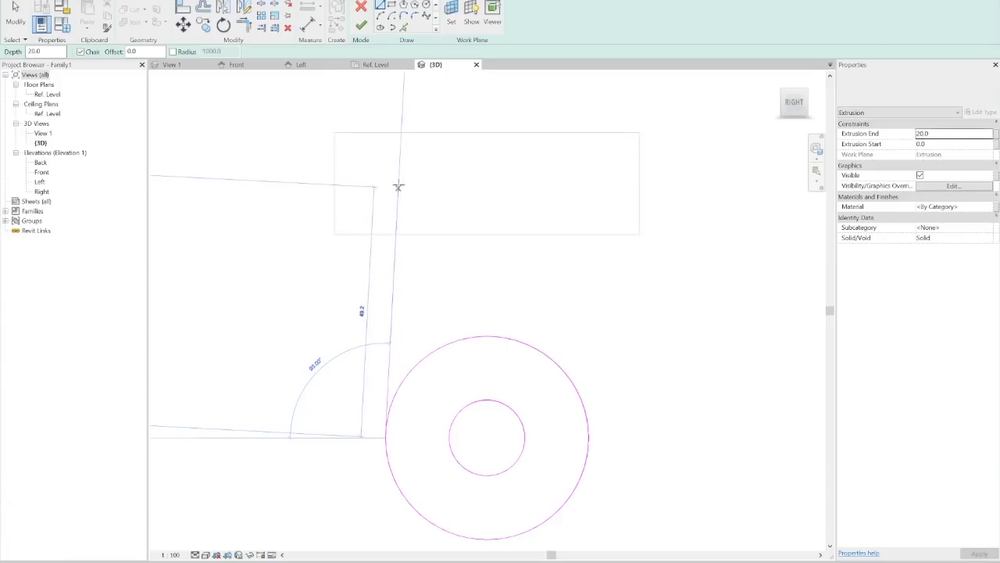
click(385, 172)
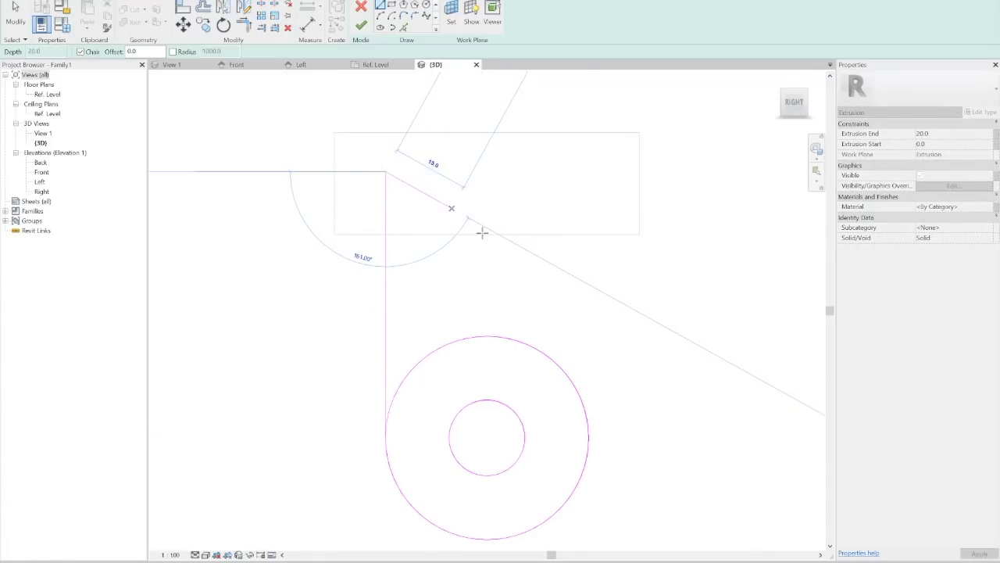
key(Escape)
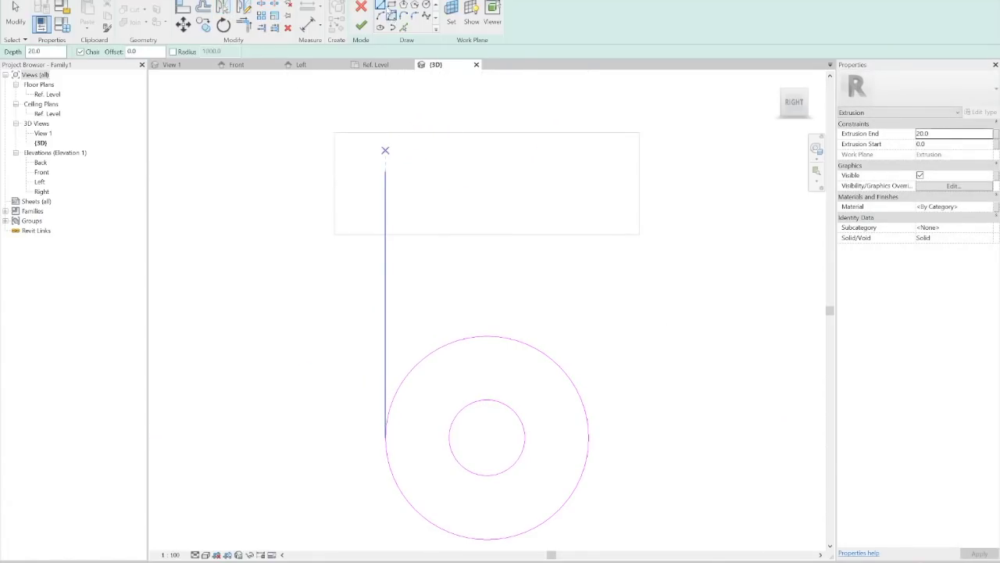
key(Escape)
key(l)
key(i)
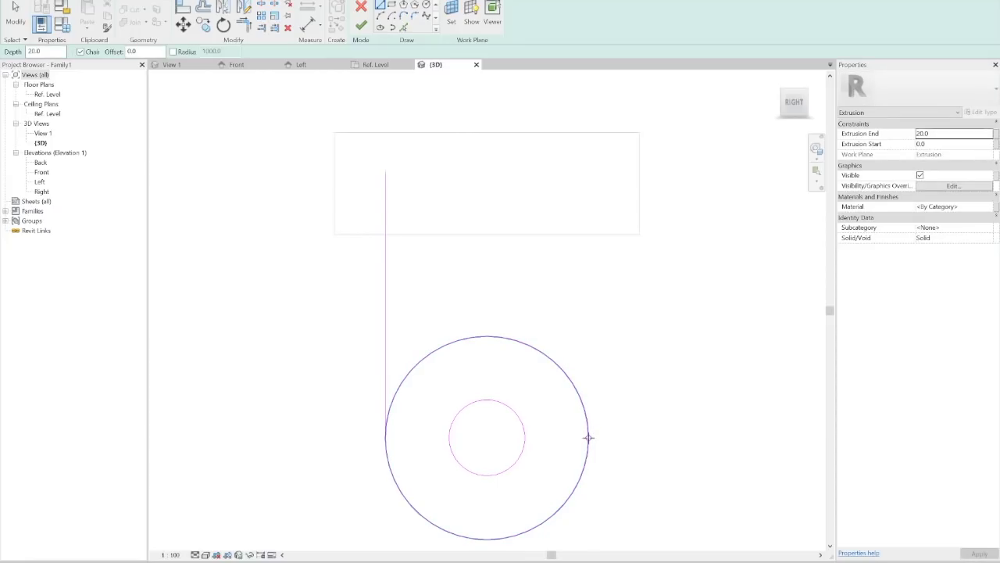
click(588, 437)
click(587, 185)
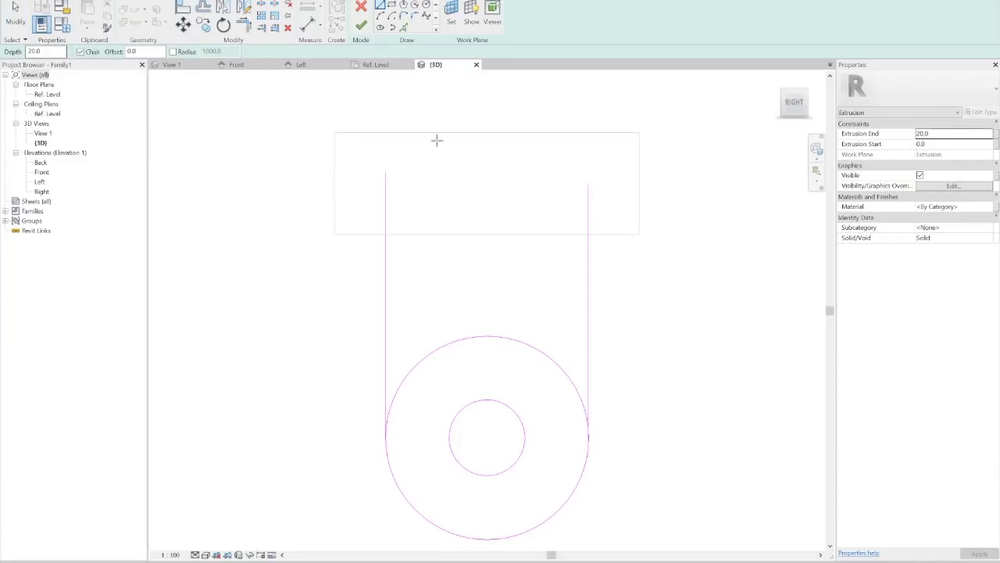
click(403, 28)
- Pick the block's bottom edge as a sketch line and extend it past the block's side
click(446, 239)
key(Escape)
key(Escape)
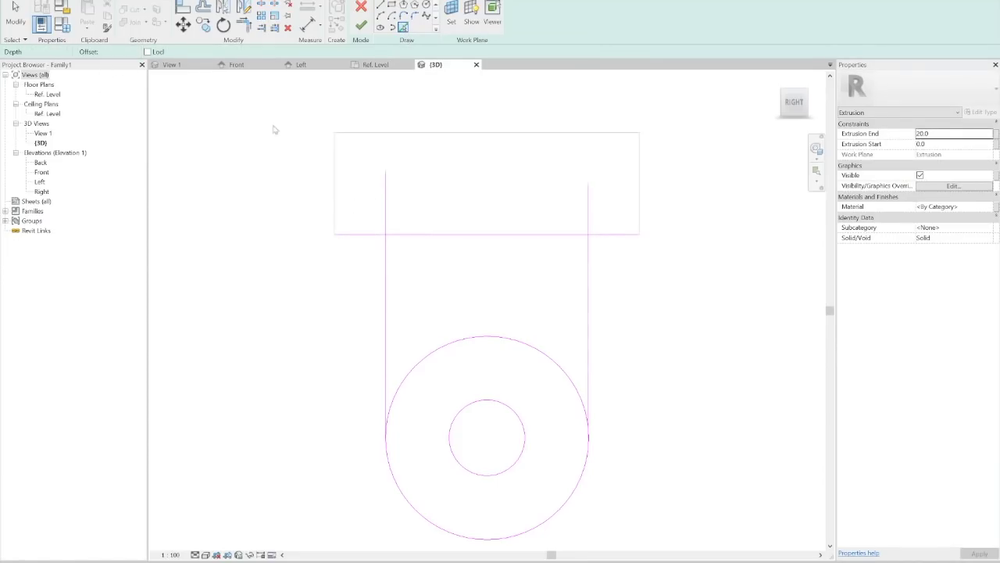
key(s)
key(l)
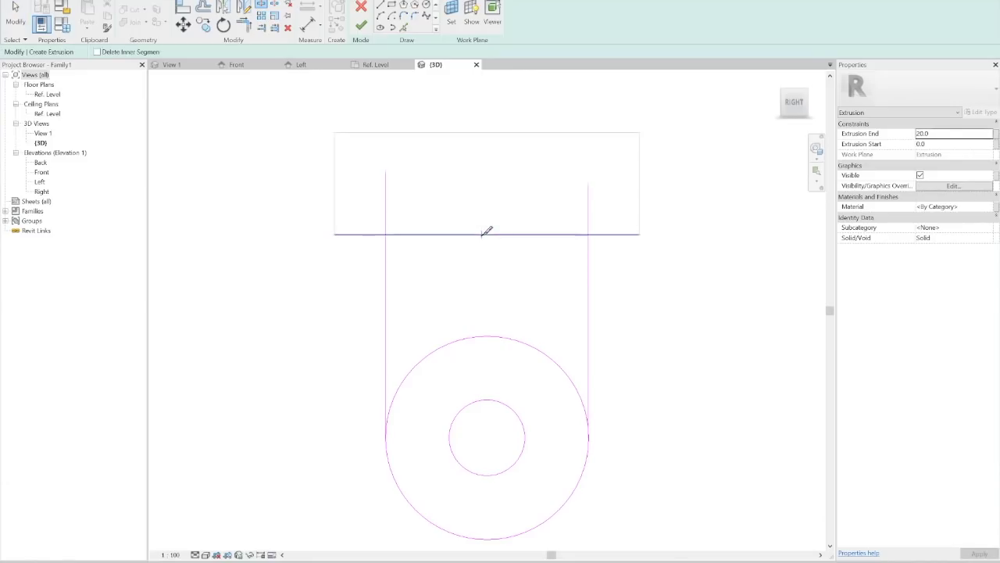
click(16, 16)
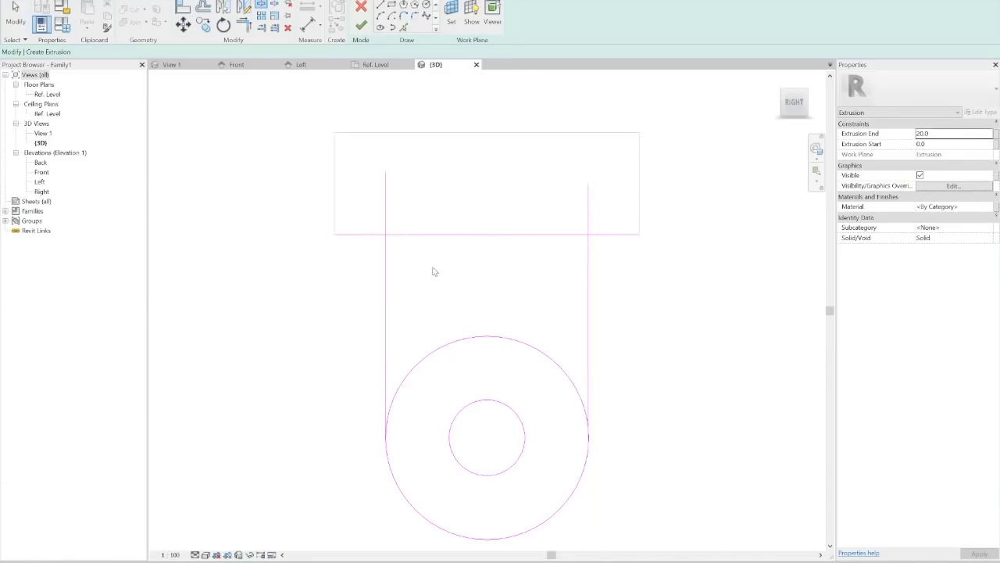
click(441, 235)
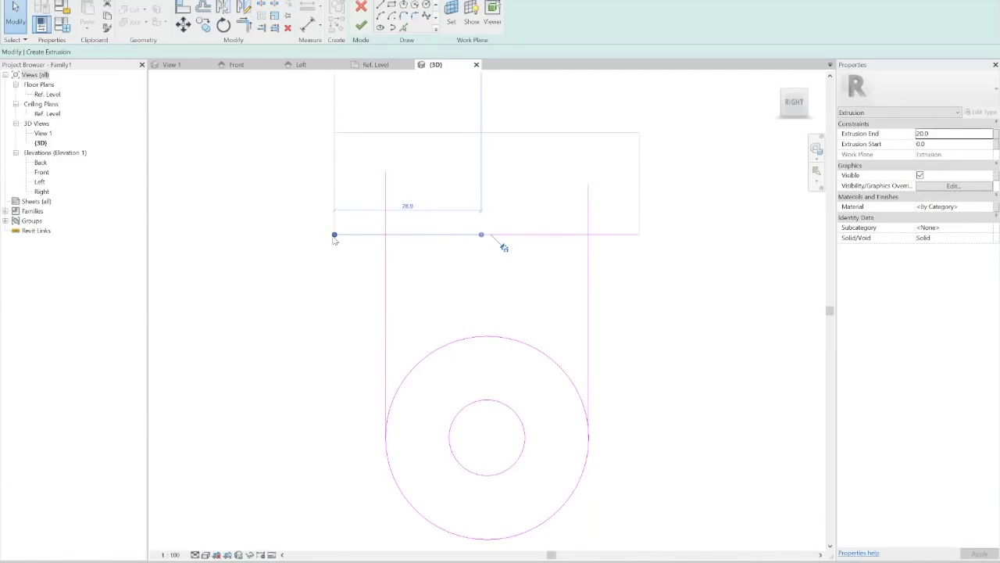
drag(504, 247, 687, 234)
click(671, 289)
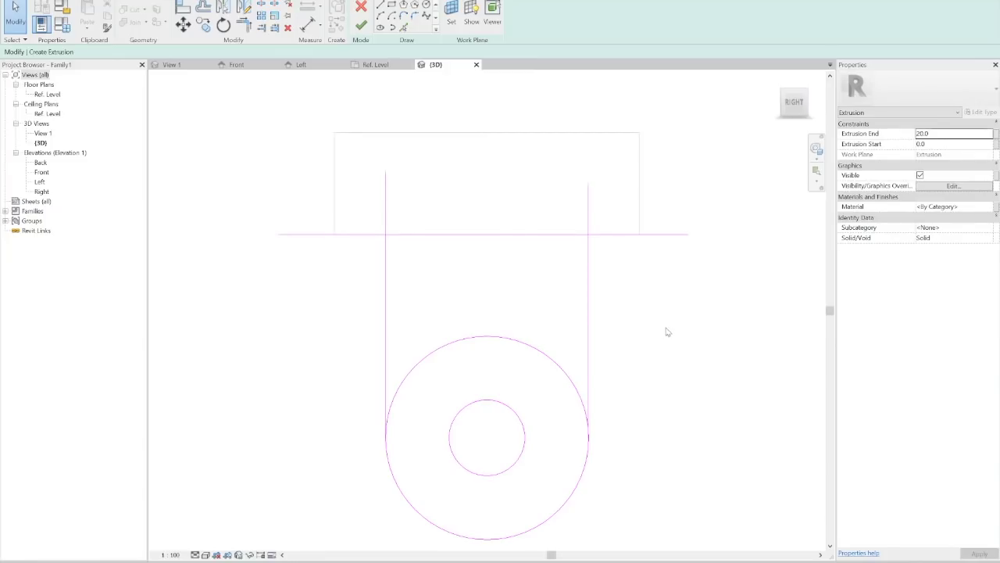
- Trim the outer circle to a lower arc joined to both vertical side lines
click(249, 30)
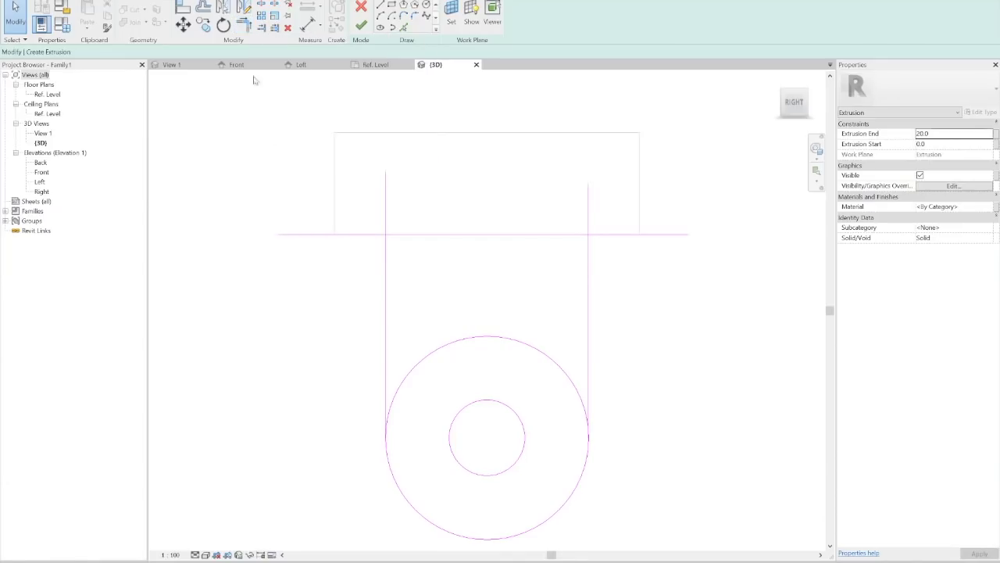
click(389, 461)
click(383, 382)
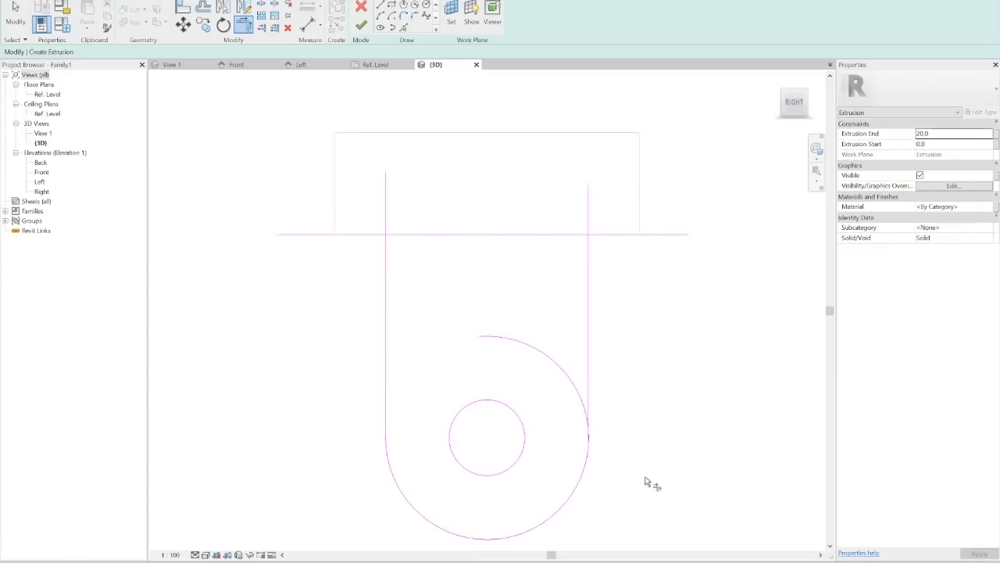
scroll(397, 445, up, 4)
scroll(380, 447, down, 3)
click(610, 349)
scroll(491, 378, down, 2)
scroll(567, 296, up, 2)
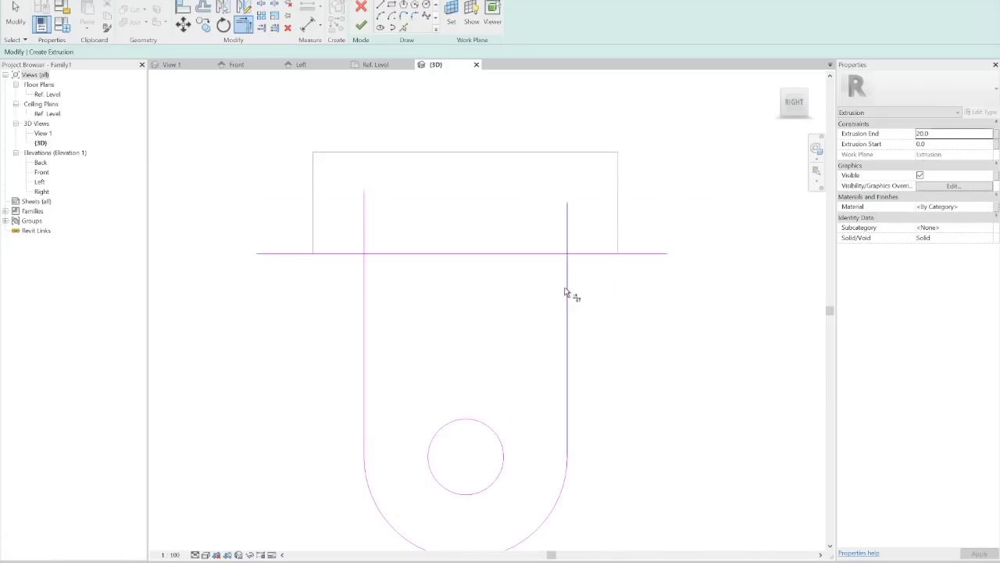
- Join both side lines to the bottom line at corners
click(415, 17)
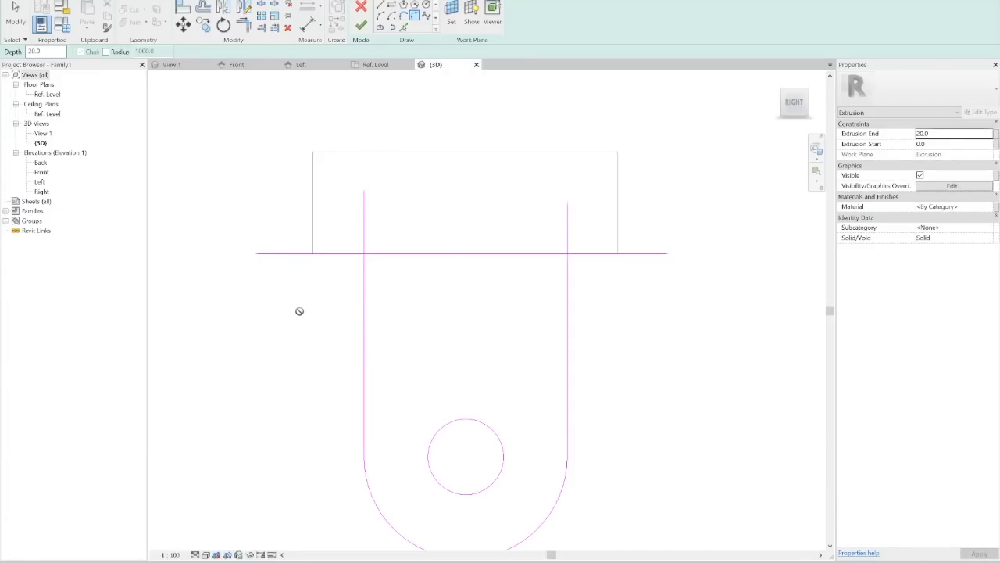
key(Escape)
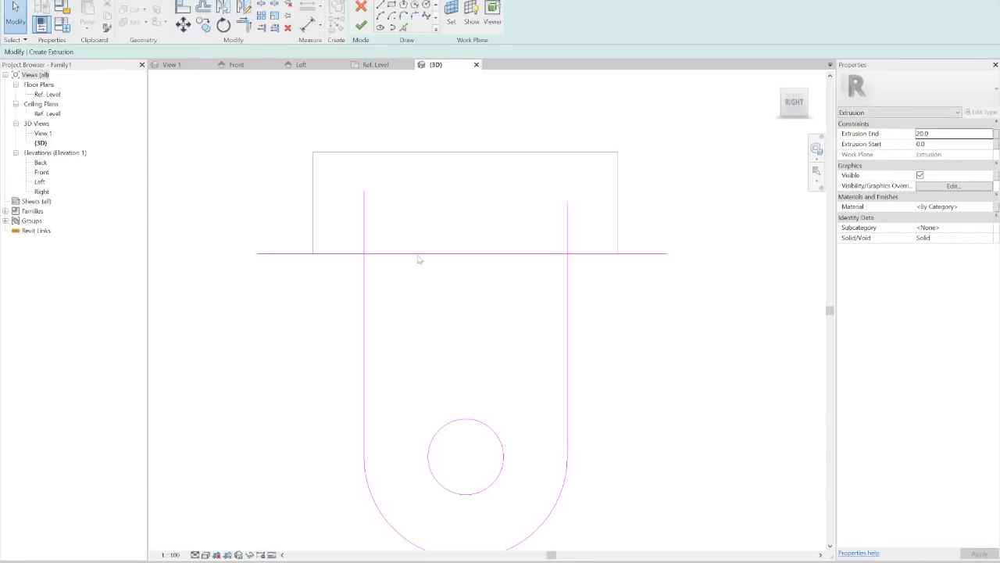
click(243, 25)
click(353, 270)
click(352, 255)
click(569, 319)
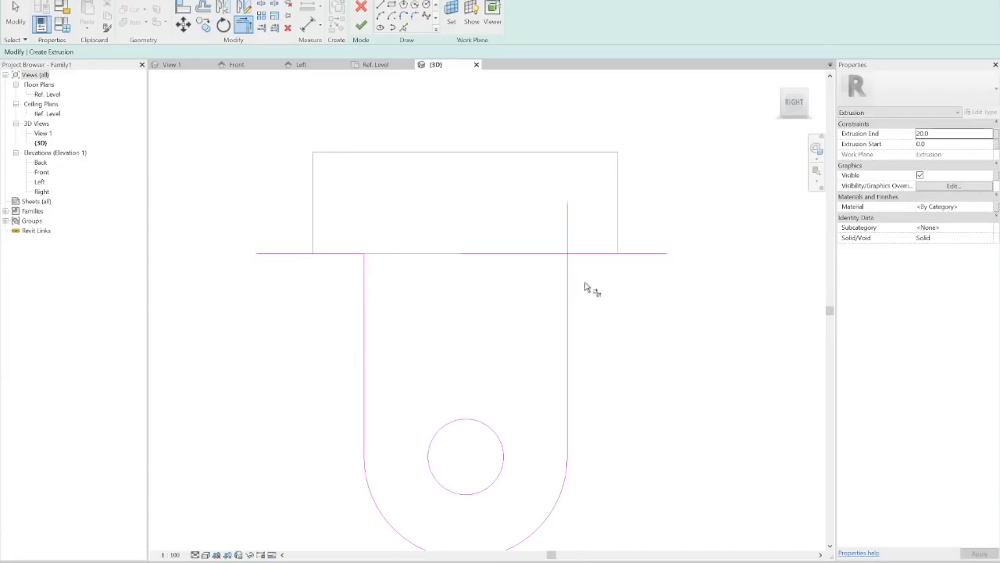
click(600, 255)
key(Escape)
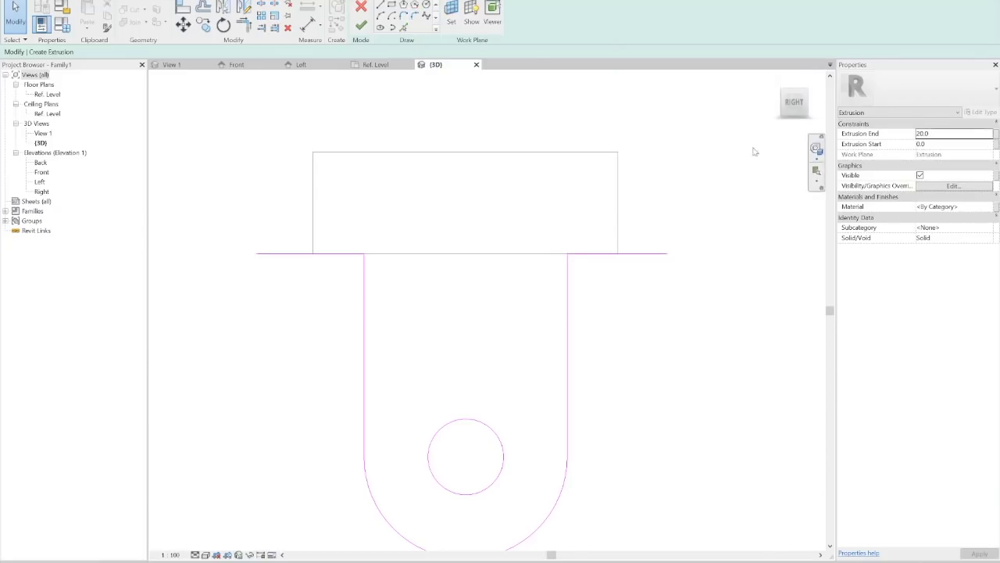
- Fillet the left and right upper corners with 10.0 radius arcs
click(414, 17)
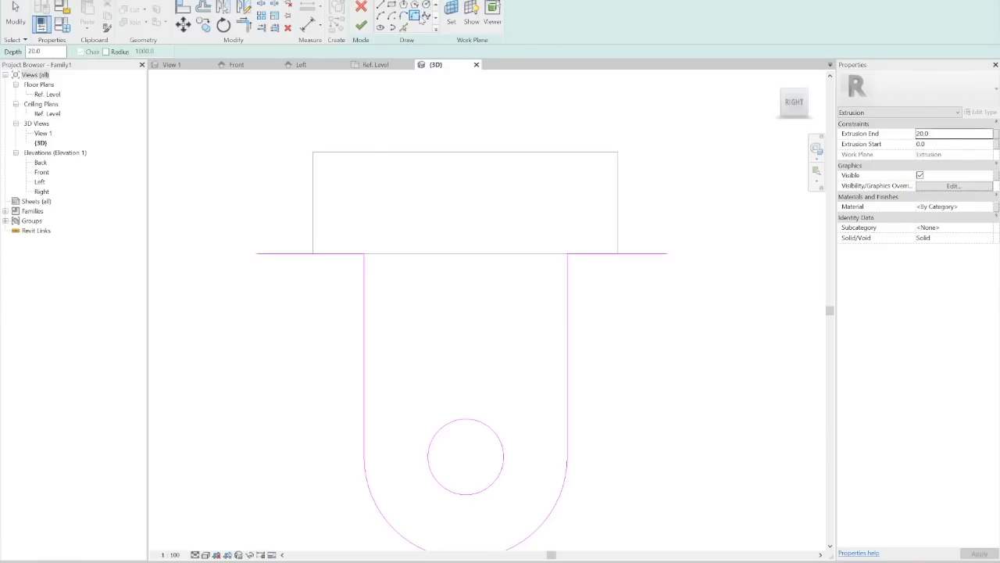
click(365, 293)
click(304, 254)
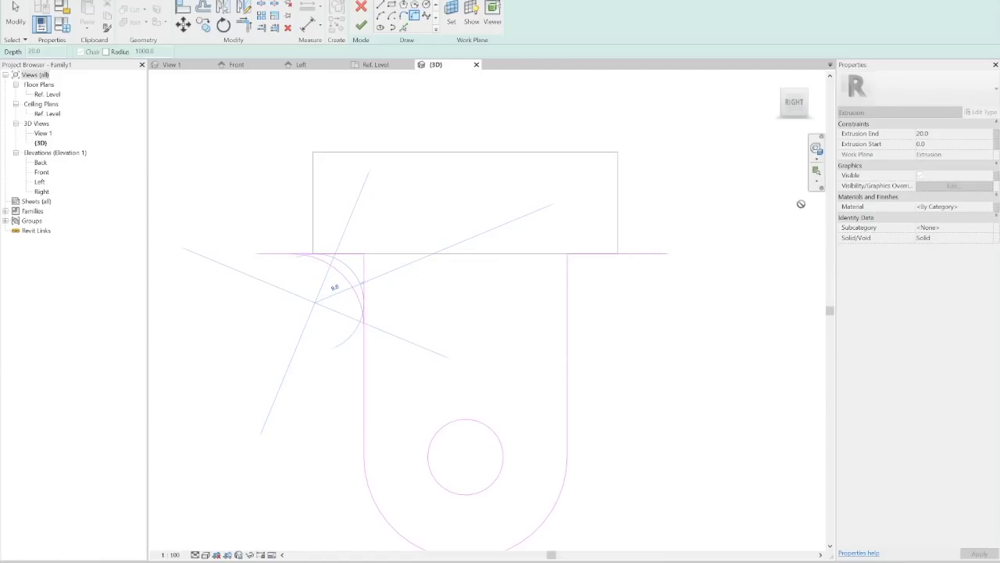
click(106, 51)
click(135, 51)
text(10.0)
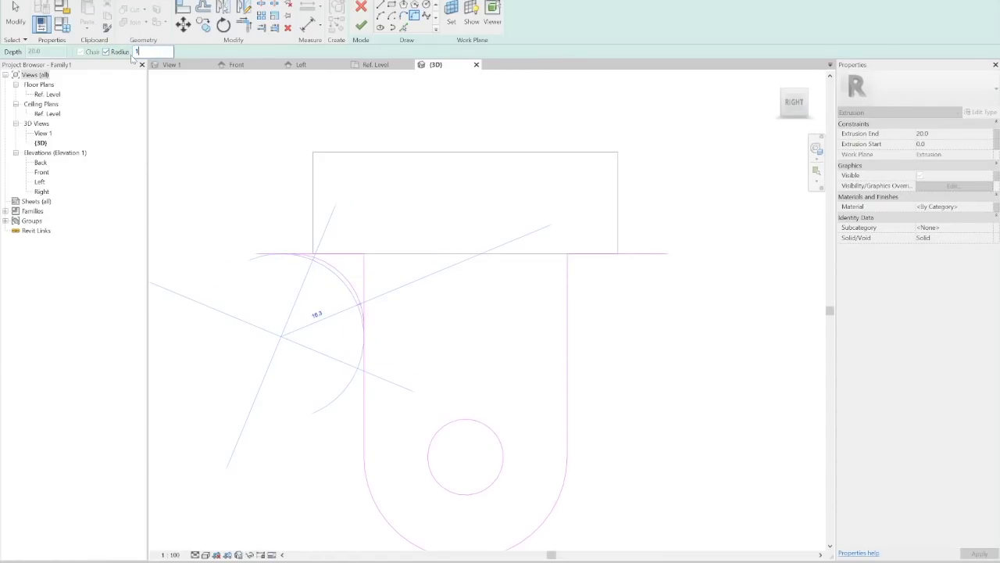
click(361, 269)
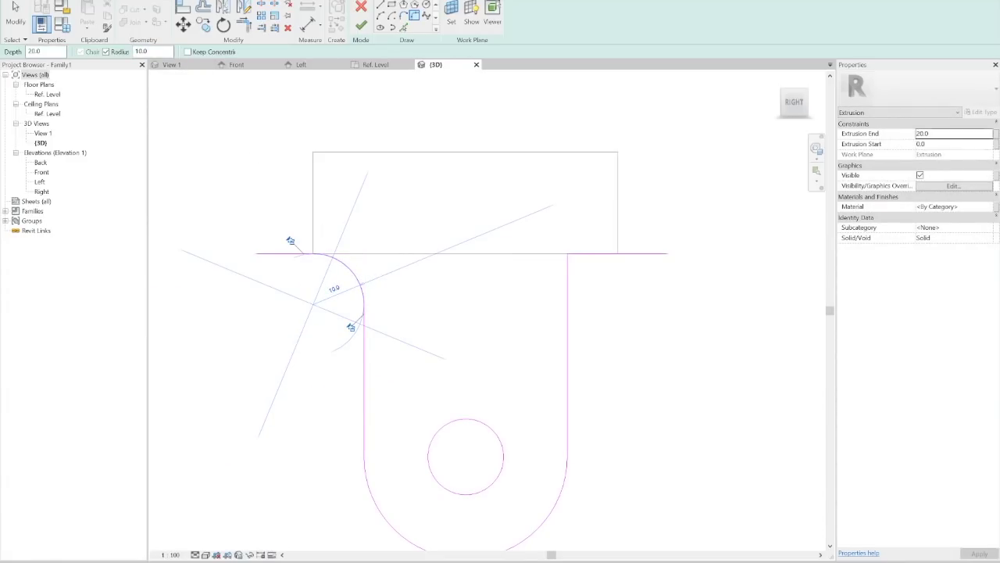
key(alt+Tab)
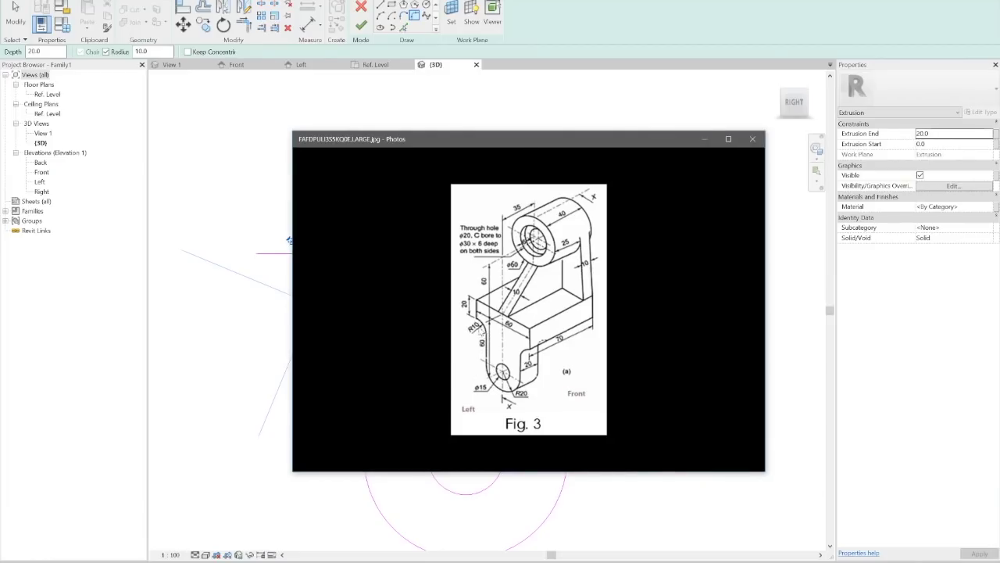
click(703, 139)
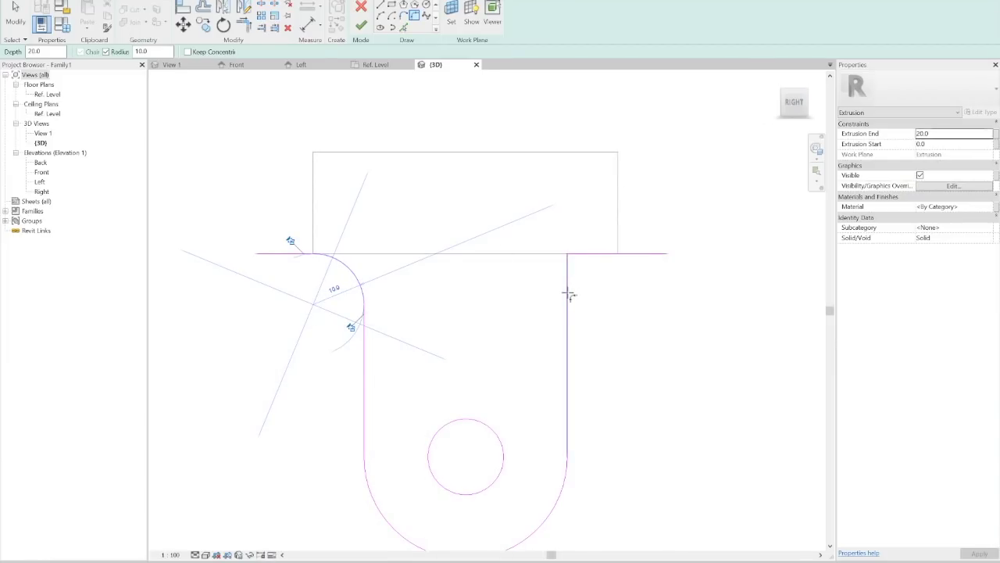
click(627, 258)
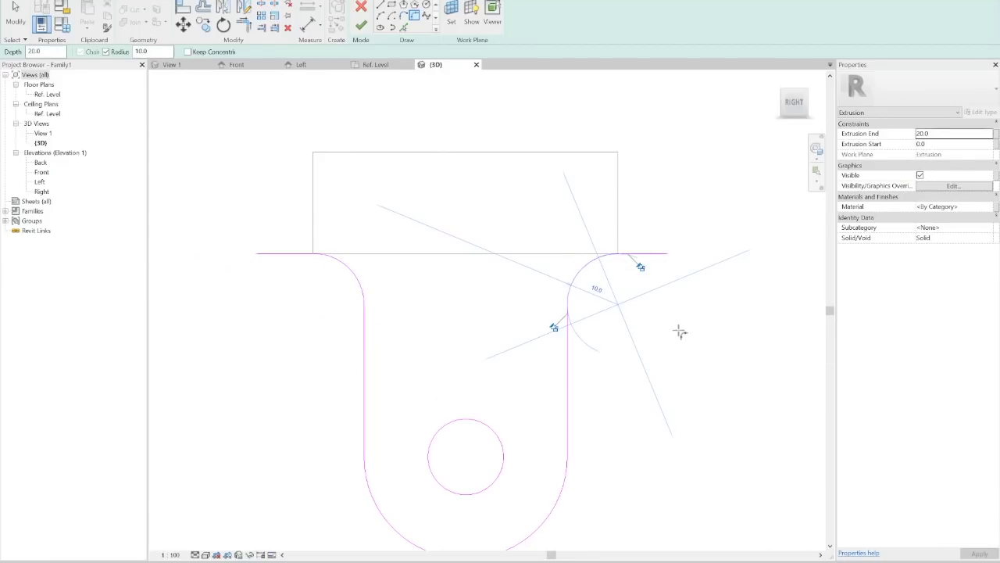
key(Escape)
key(Escape)
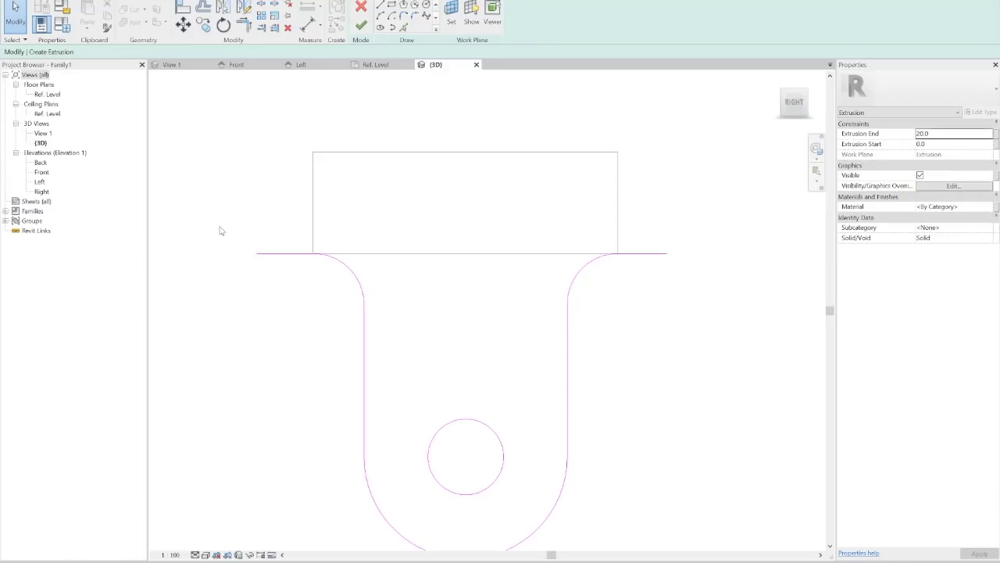
- Delete the leftover line stubs beyond both fillets
mouse_move(220, 231)
mouse_down()
mouse_move(268, 268)
mouse_move(320, 286)
mouse_up()
click(287, 28)
drag(599, 231, 696, 277)
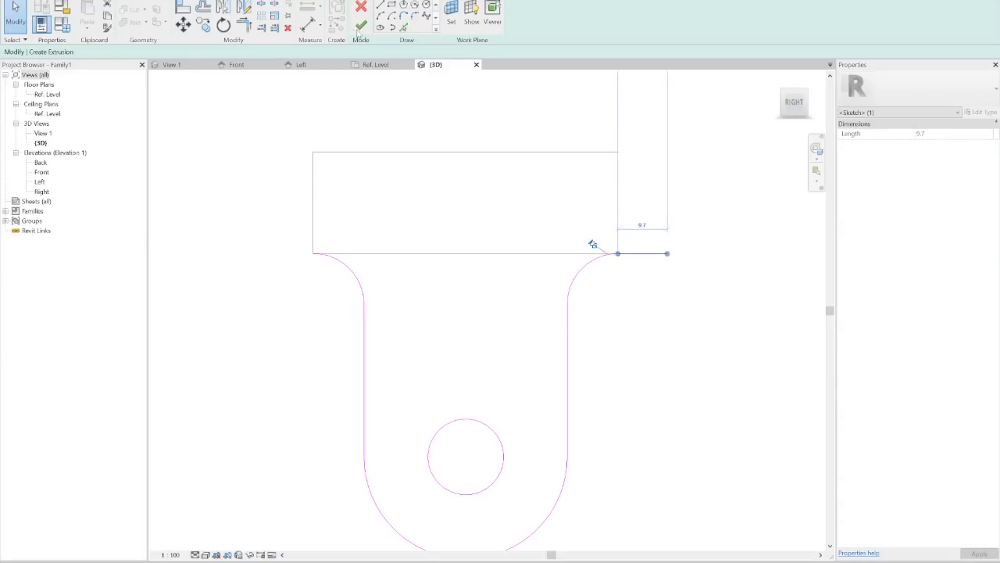
click(288, 29)
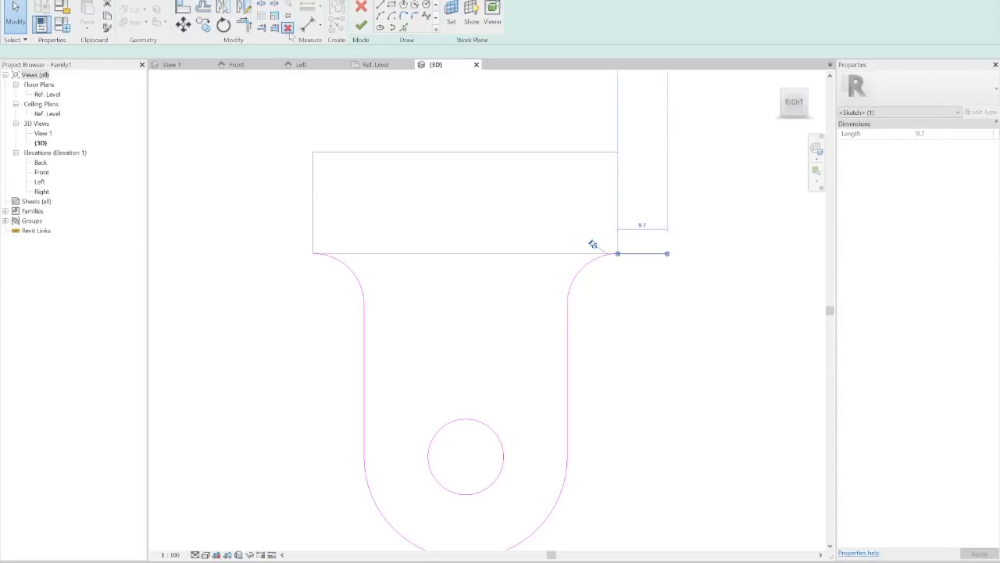
- Close the lug profile along the block's bottom edge and finish it as a solid extrusion
click(403, 27)
click(452, 254)
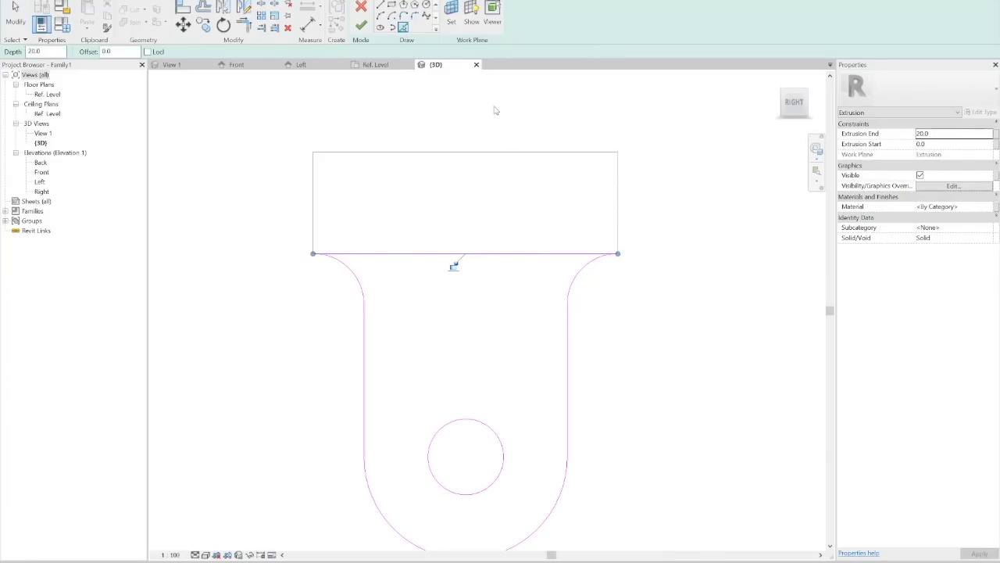
click(360, 25)
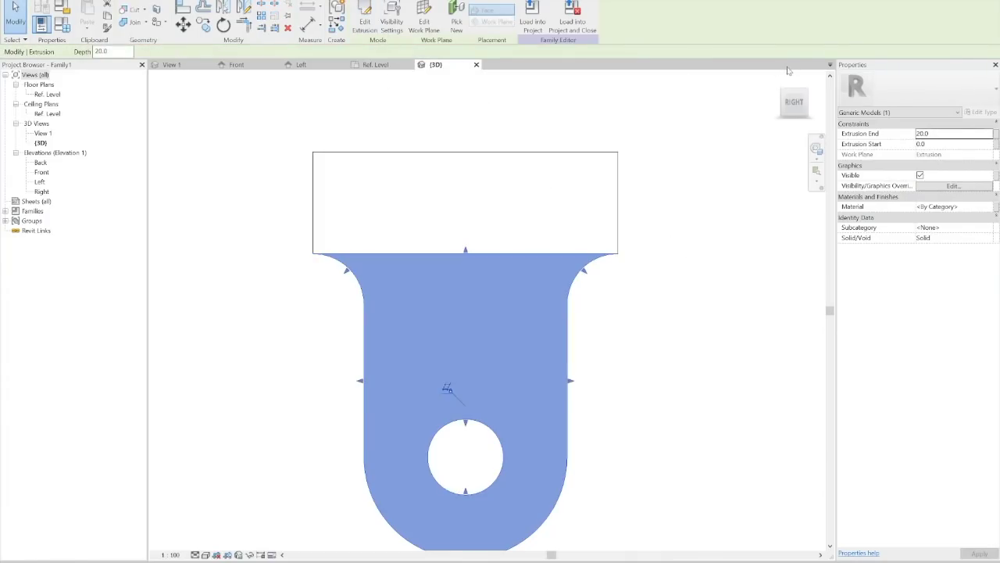
click(803, 94)
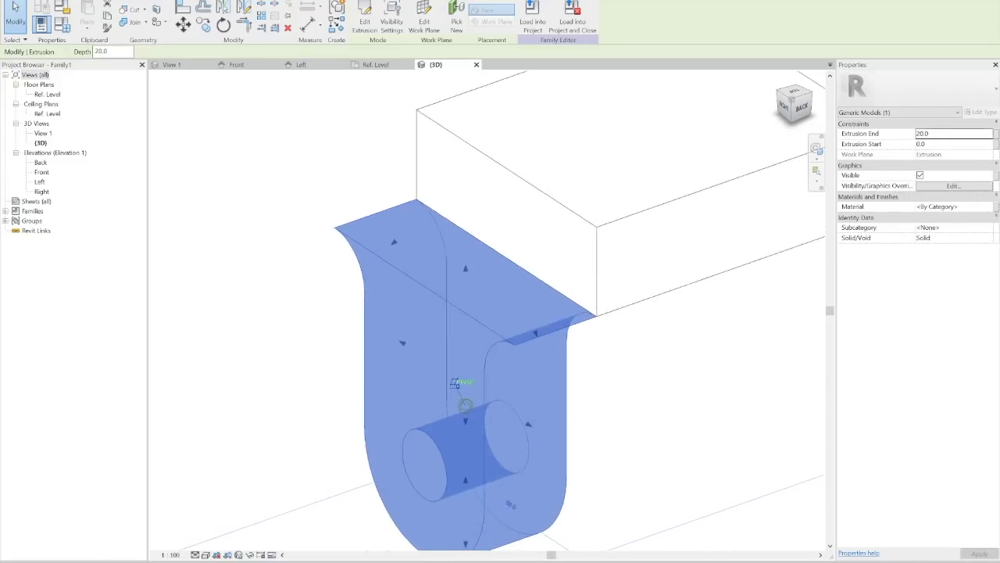
click(16, 18)
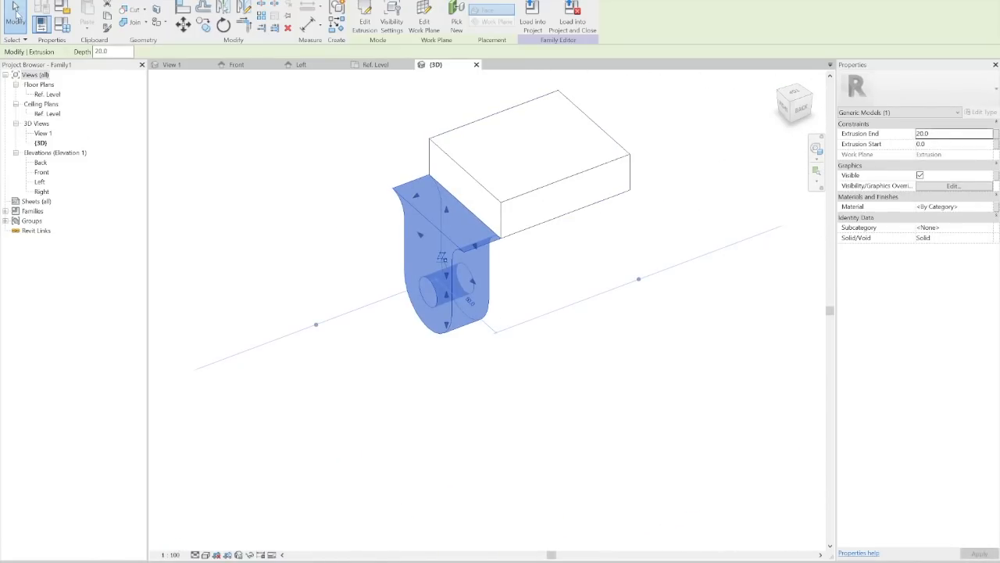
- Set the lug extrusion's Extrusion End to -20, then bring up the Fig. 3 drawing
click(461, 231)
click(953, 134)
key(Return)
key(Return)
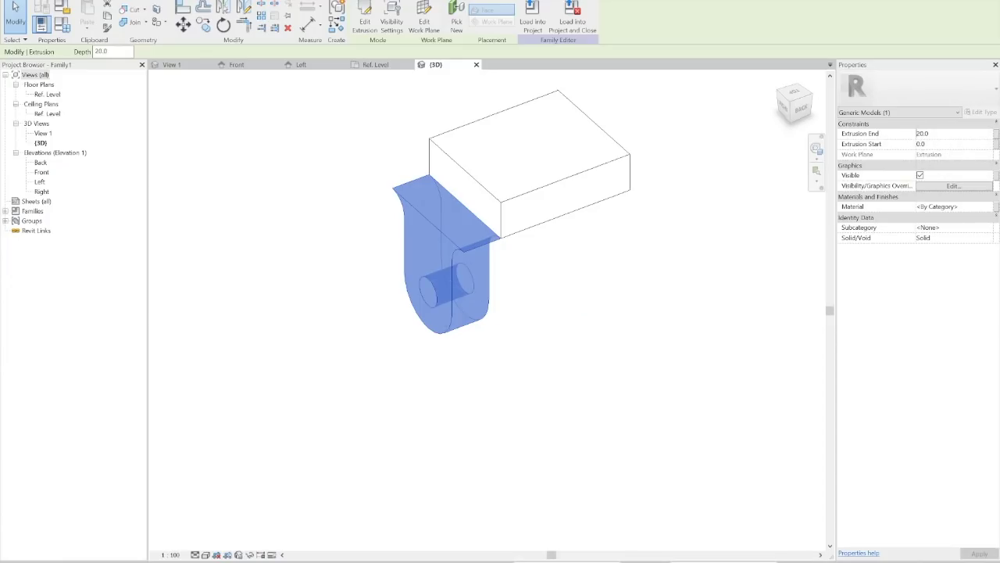
click(920, 138)
text(-)
key(Return)
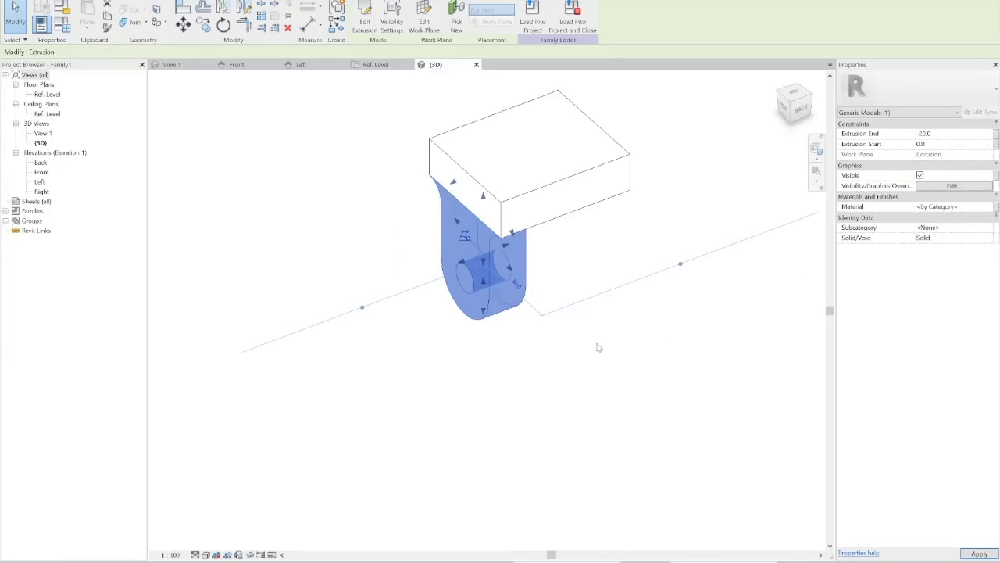
click(556, 294)
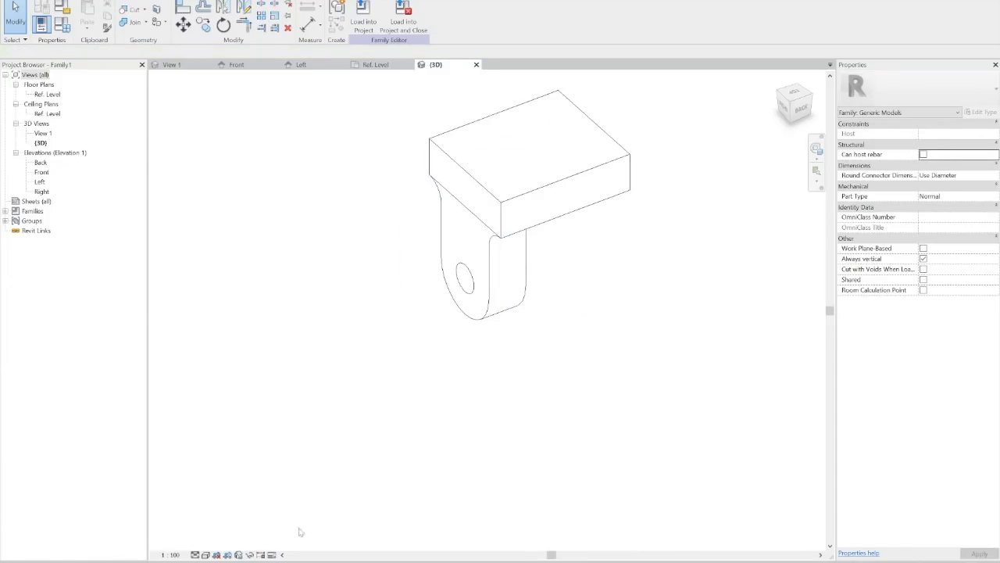
key(alt+Tab)
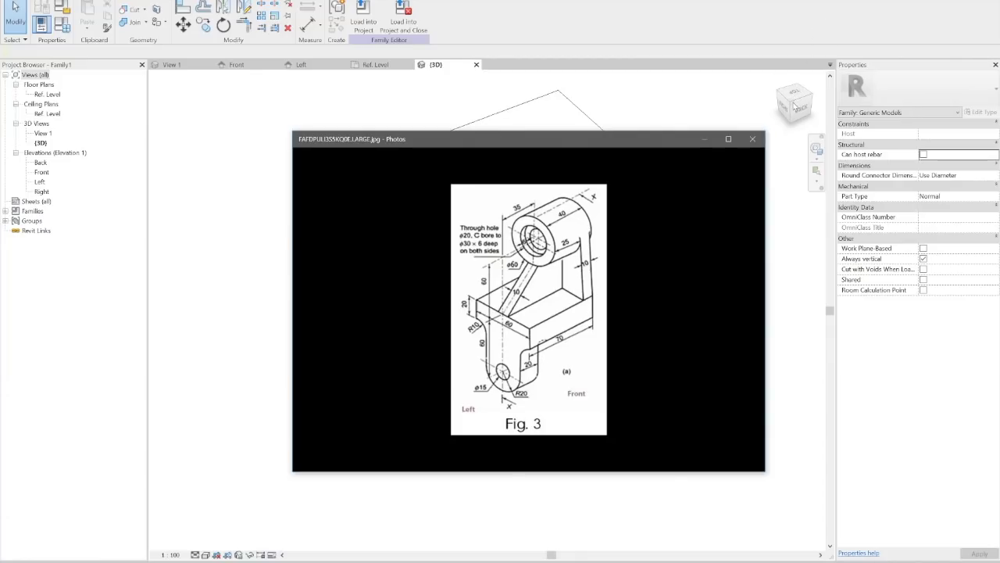
- Return to Revit and open the Ref. Level ceiling plan, zoomed and panned into view
click(230, 341)
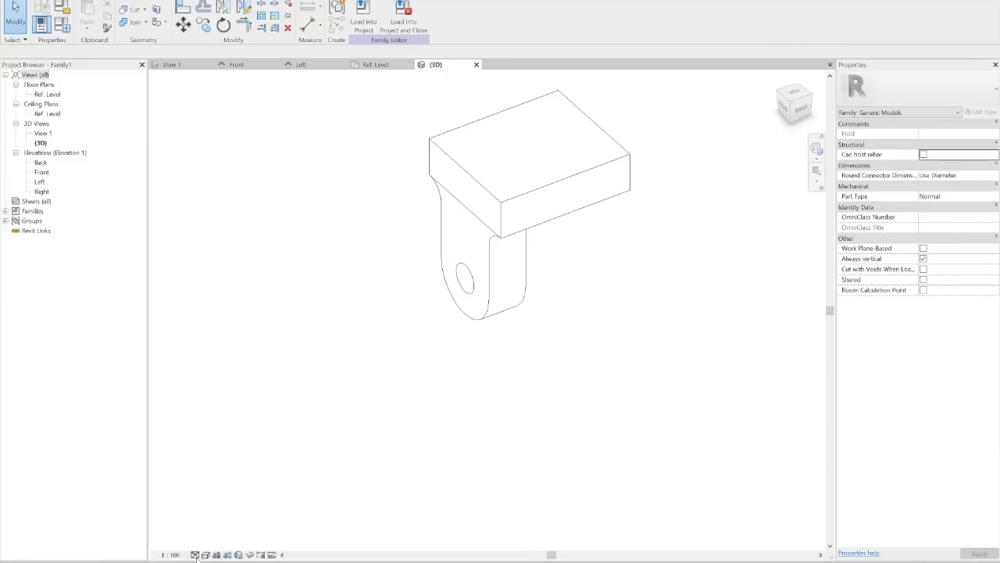
double_click(38, 113)
scroll(449, 358, up, 3)
middle_drag(508, 293, 476, 214)
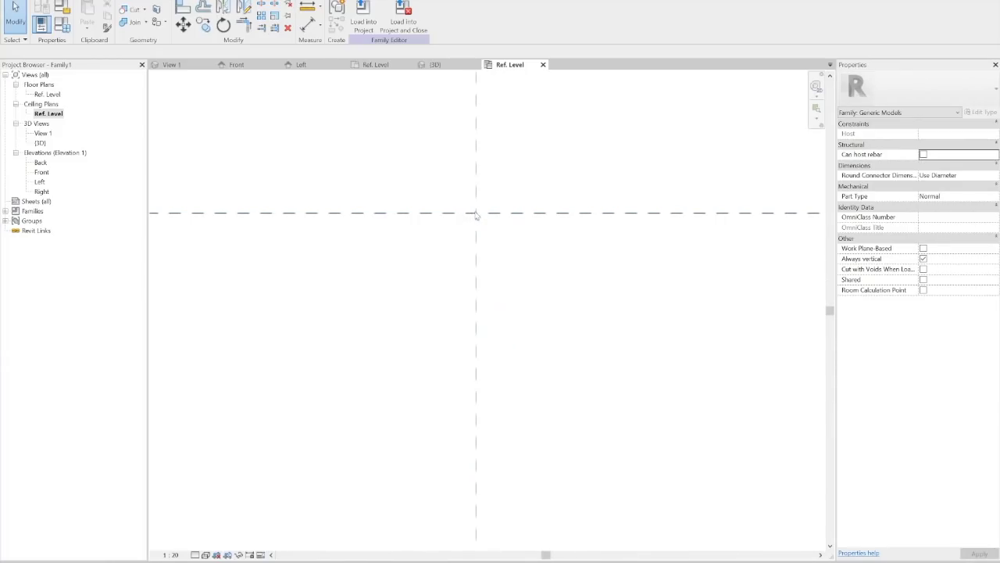
- Open the Ref. Level floor plan and compare it against the Fig. 3 drawing
double_click(47, 93)
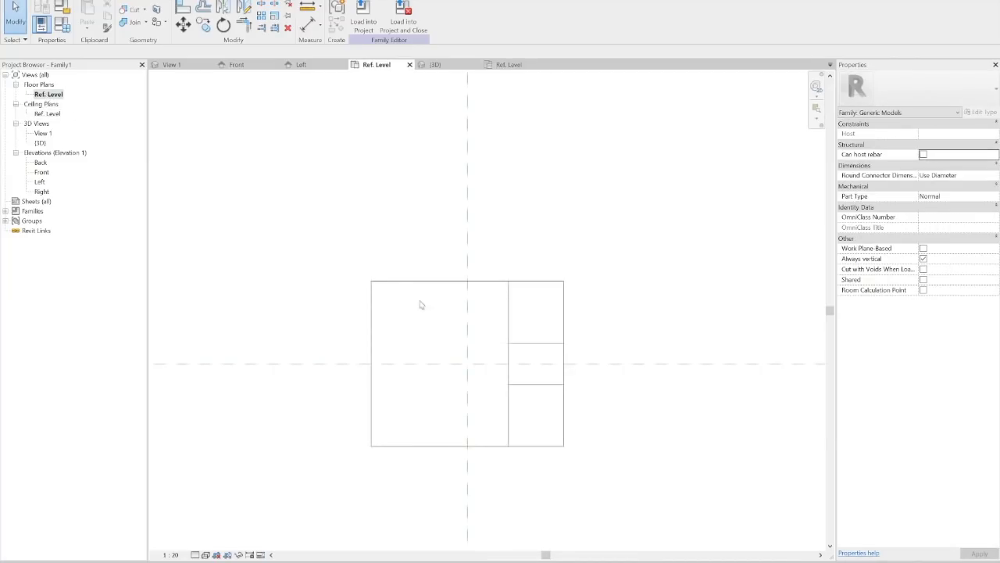
scroll(437, 373, down, 3)
scroll(425, 402, up, 4)
scroll(438, 395, down, 3)
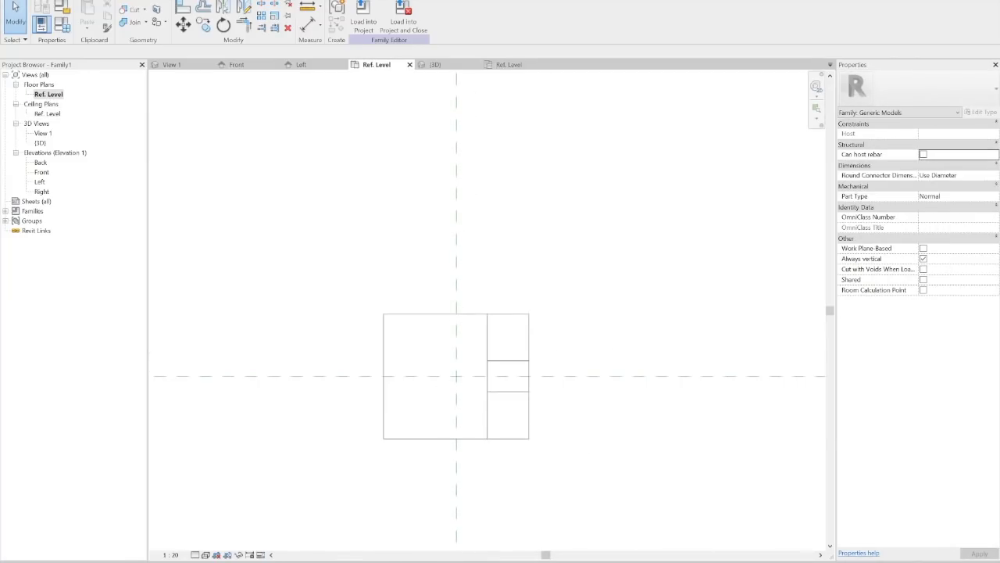
key(alt+Tab)
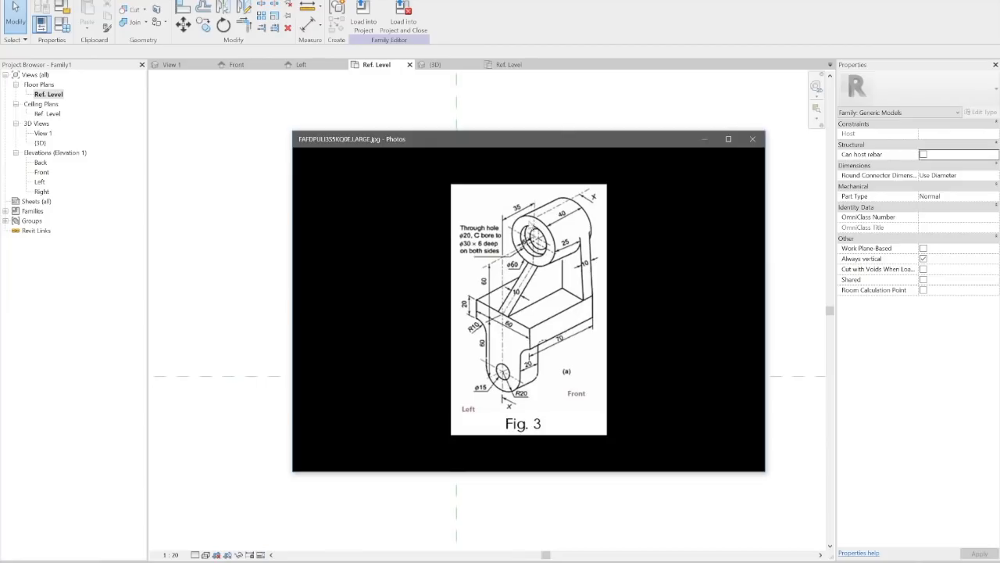
click(703, 139)
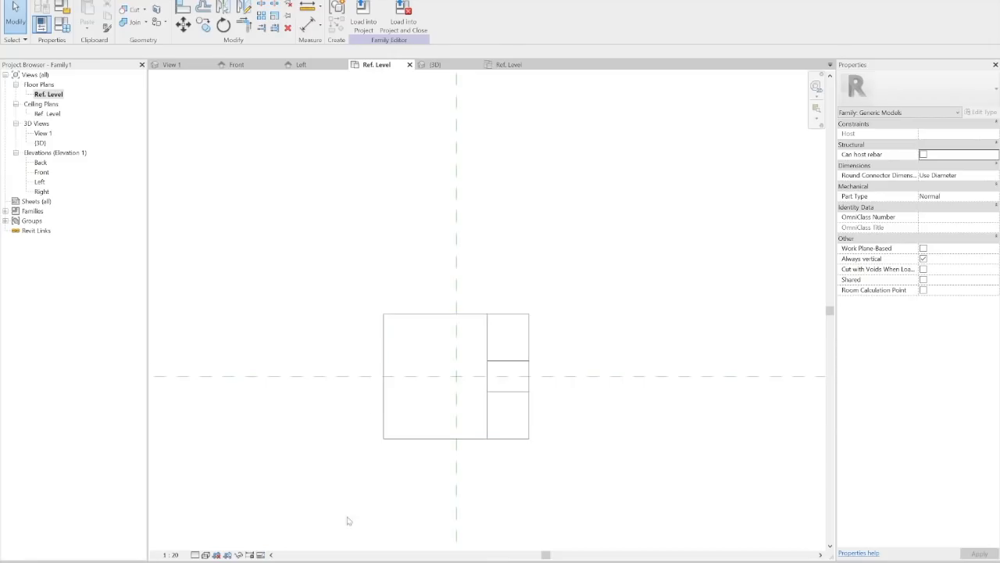
key(alt+Tab)
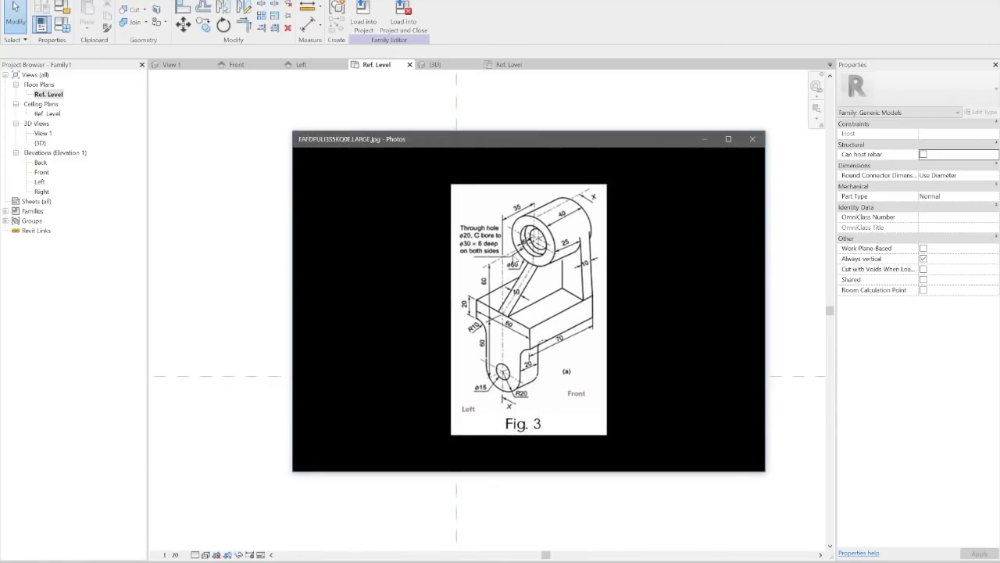
click(705, 139)
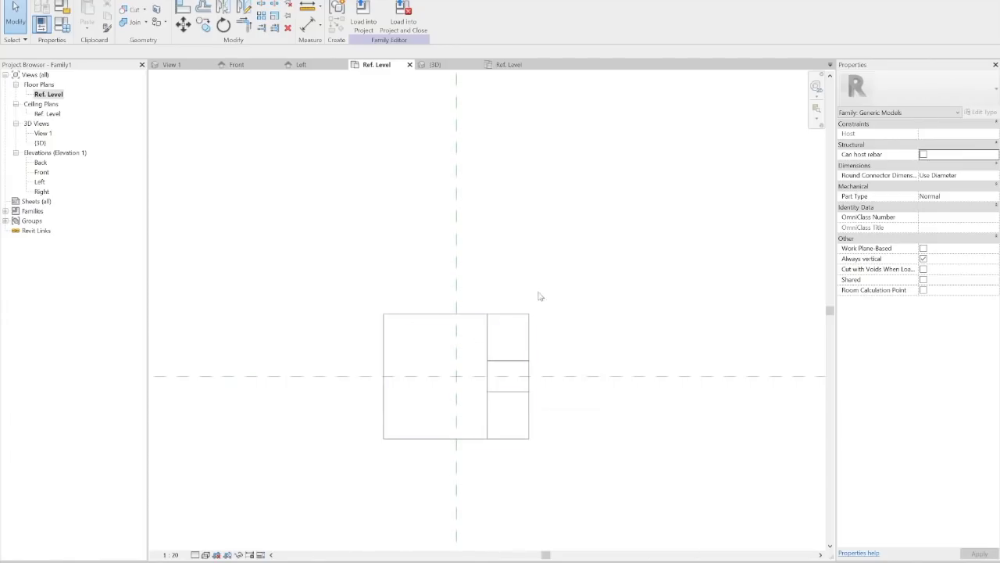
key(alt+Tab)
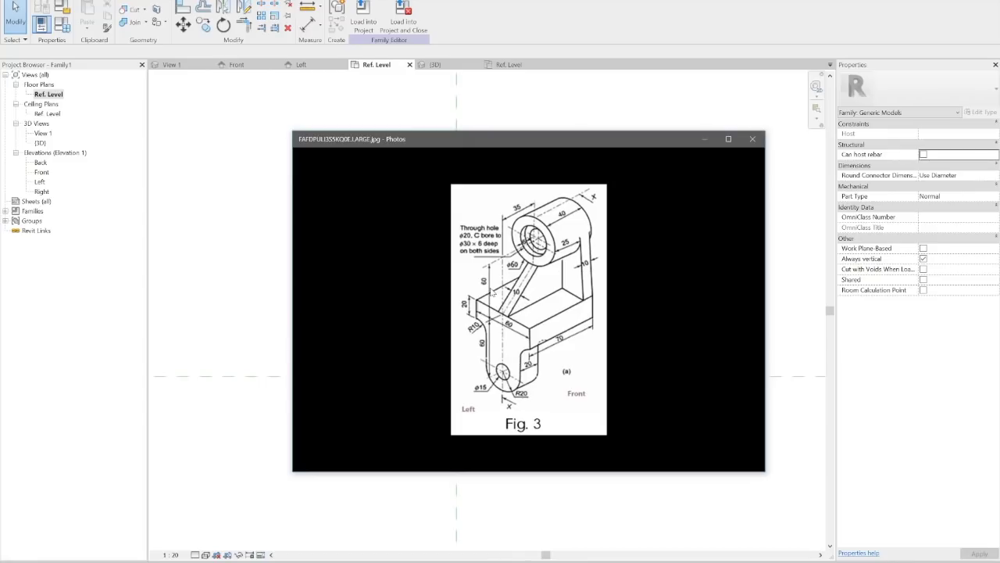
click(706, 139)
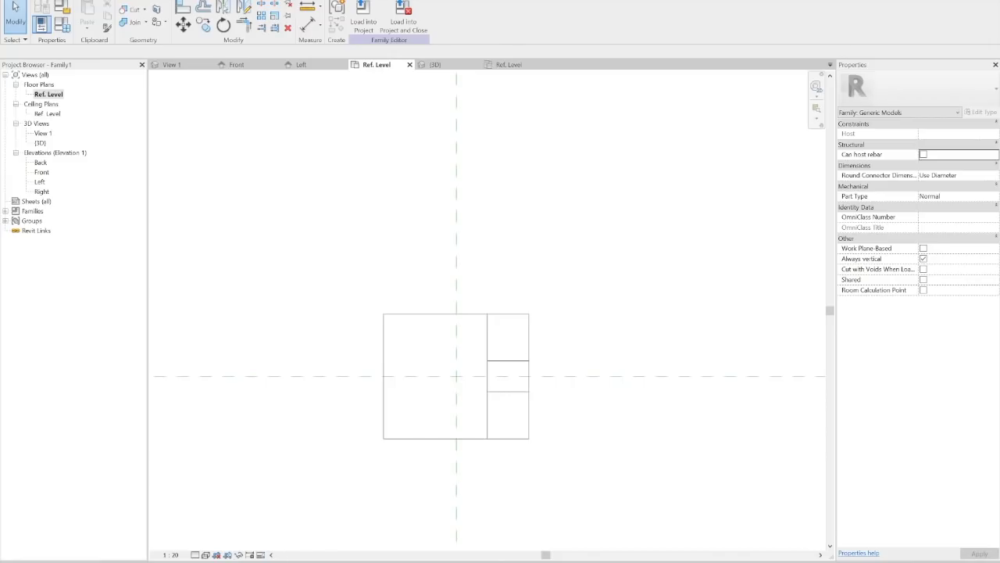
click(220, 561)
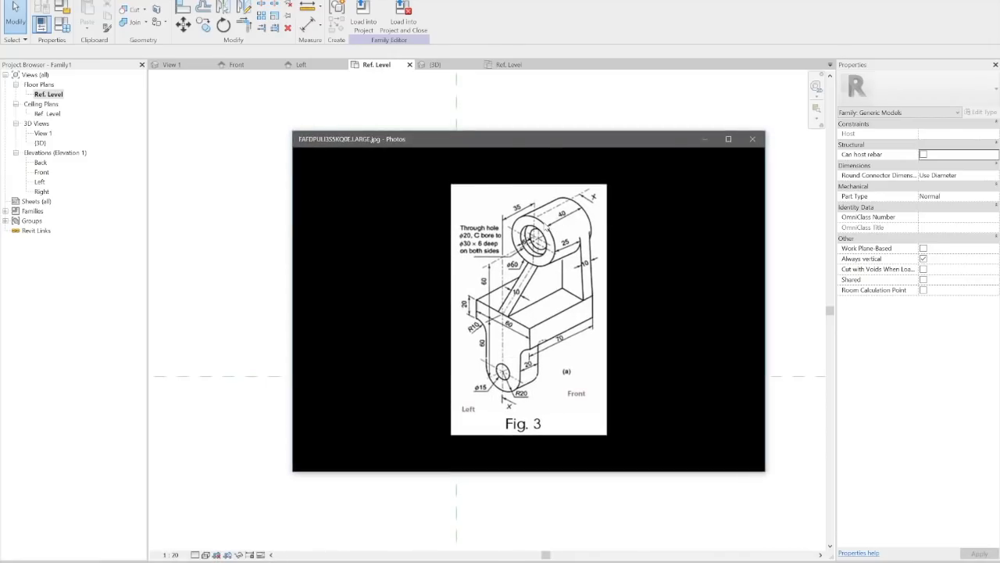
click(705, 139)
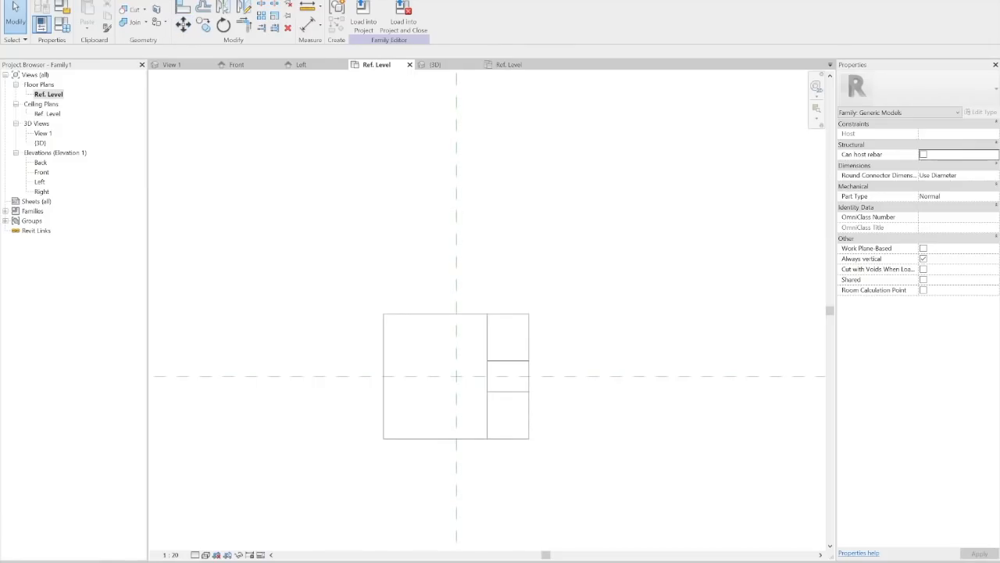
- Dismiss the Print dialog without printing and switch back to the {3D} view
key(ctrl+p)
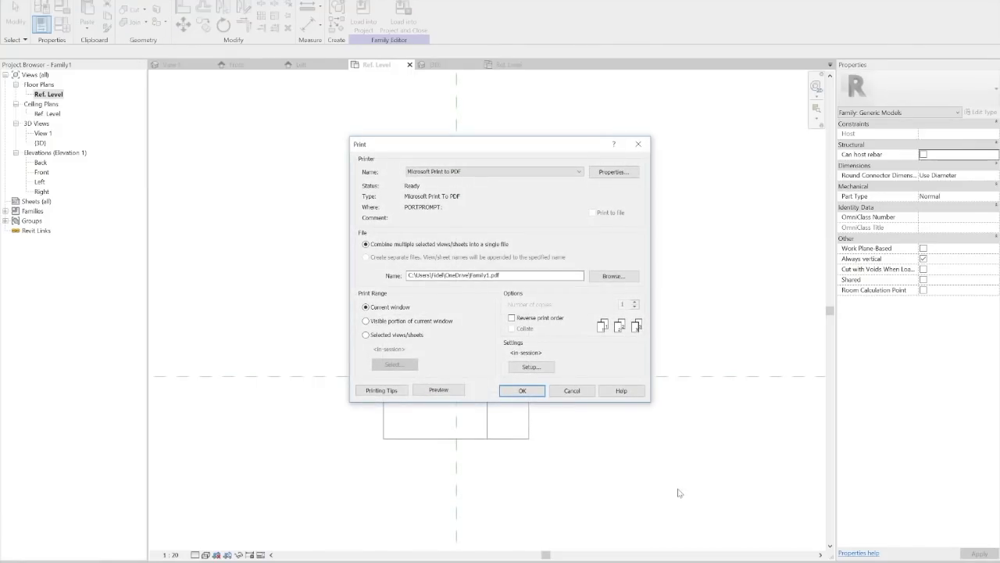
click(585, 388)
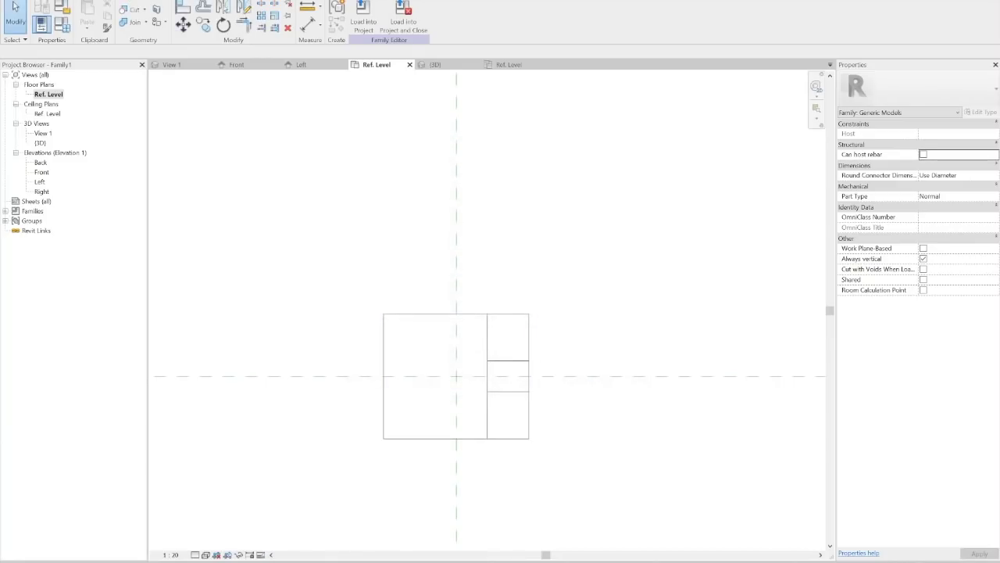
key(ctrl+Tab)
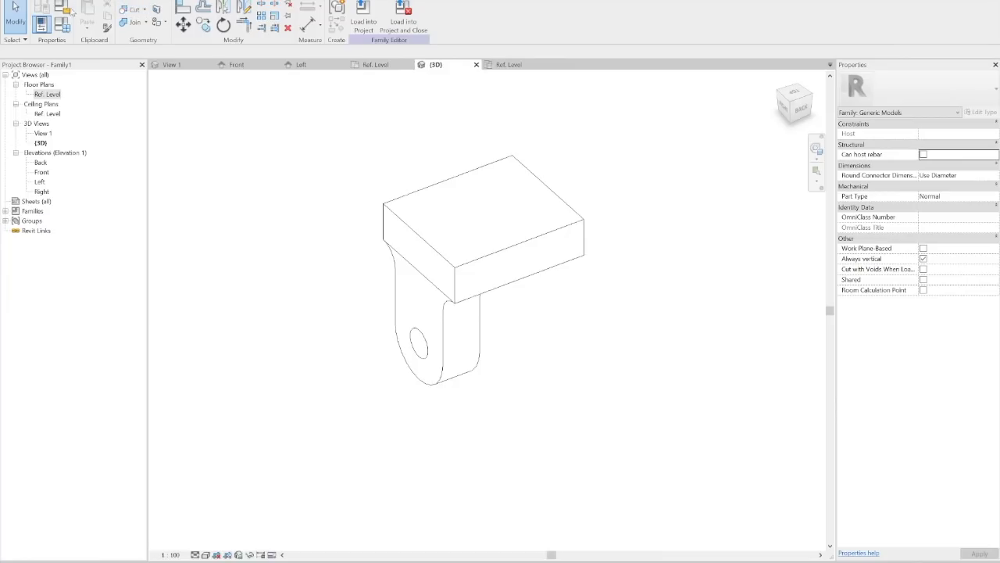
- Set the work plane to Reference Plane: Center (Left/Right) and start a new extrusion sketch
click(615, 21)
click(291, 250)
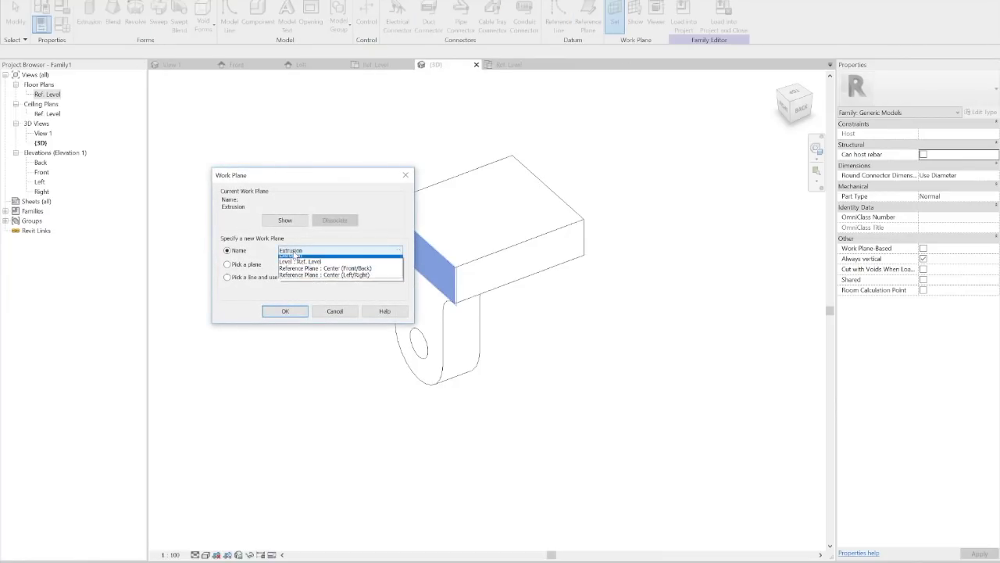
click(351, 272)
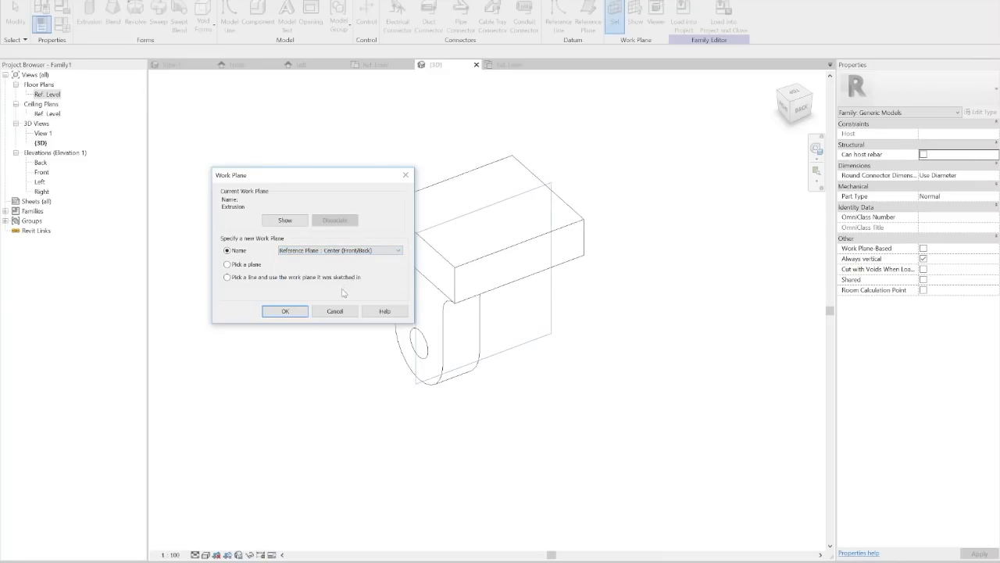
click(355, 251)
click(357, 278)
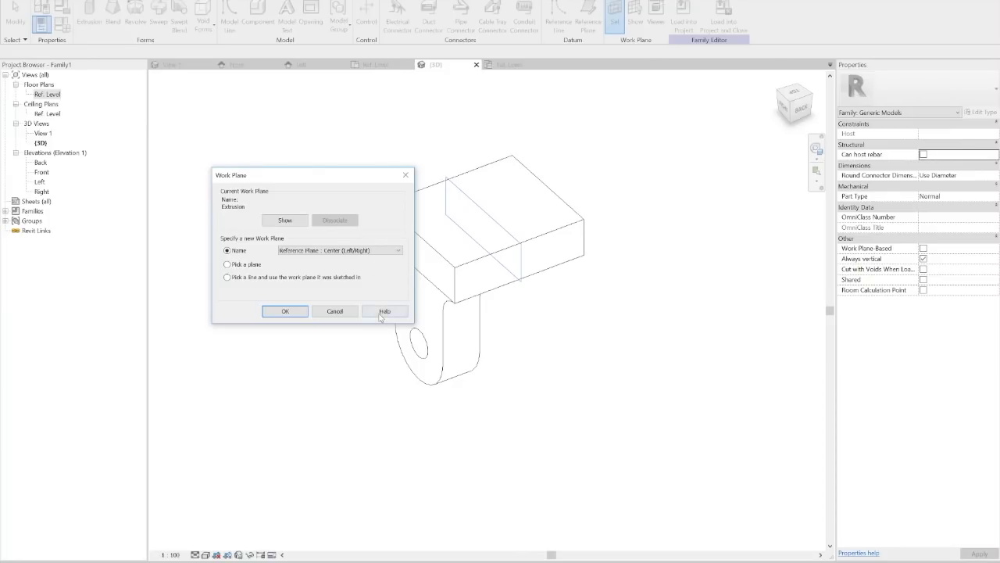
click(275, 312)
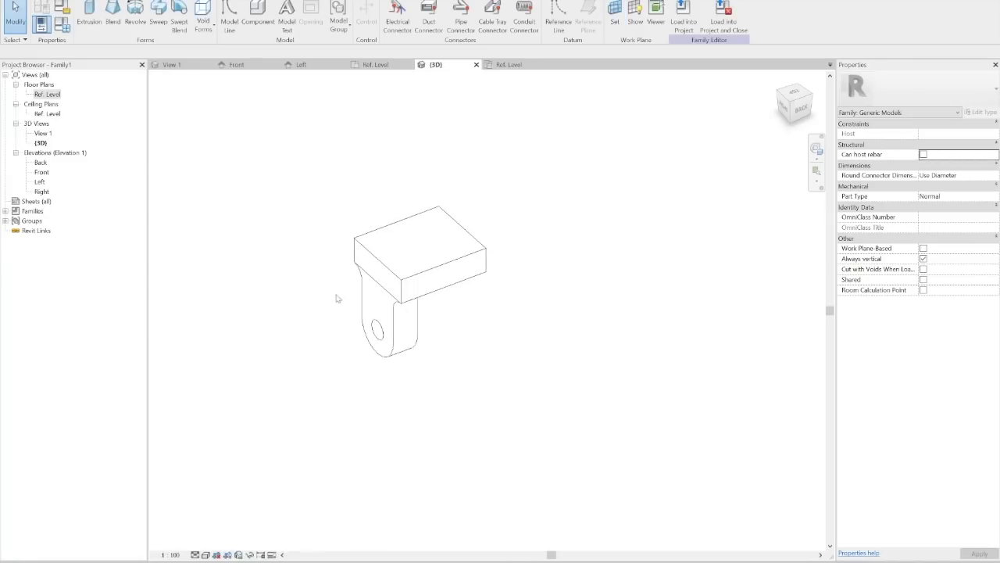
scroll(450, 194, up, 2)
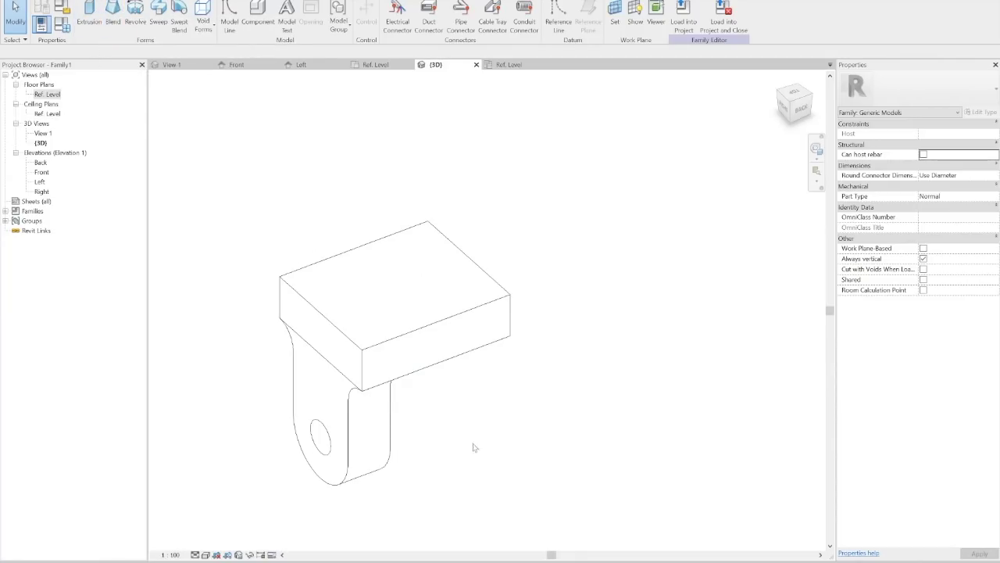
click(90, 23)
click(783, 107)
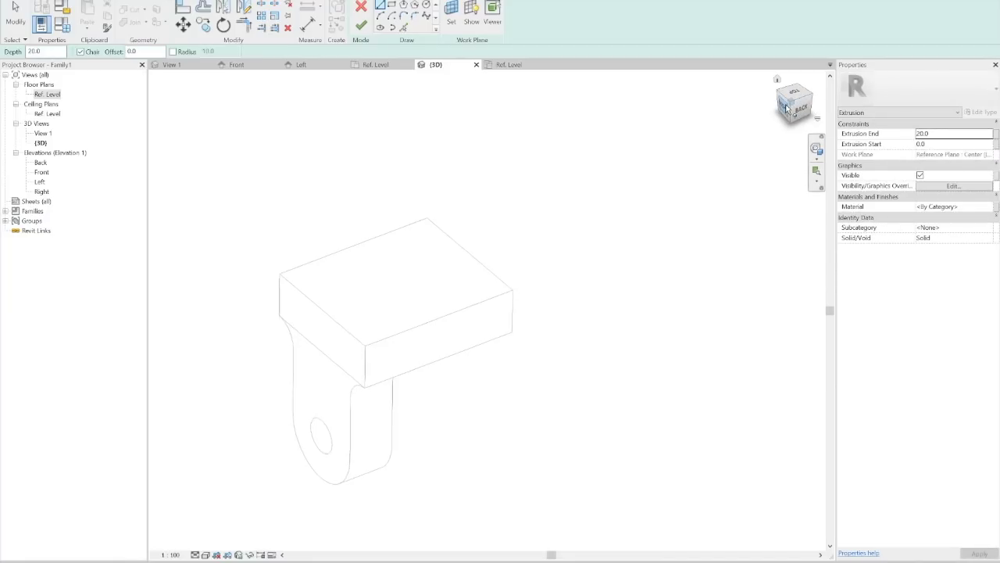
- Pick the block's top edge with Offset 60 to place a construction line above it
scroll(514, 288, down, 5)
scroll(552, 175, up, 2)
scroll(589, 328, up, 1)
scroll(495, 404, up, 1)
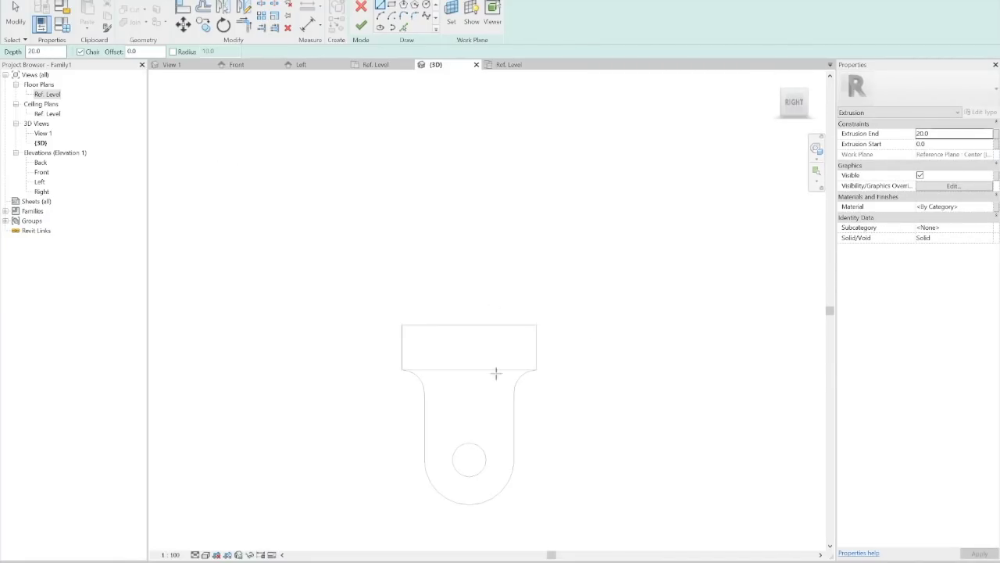
scroll(532, 251, up, 1)
scroll(532, 251, up, 1)
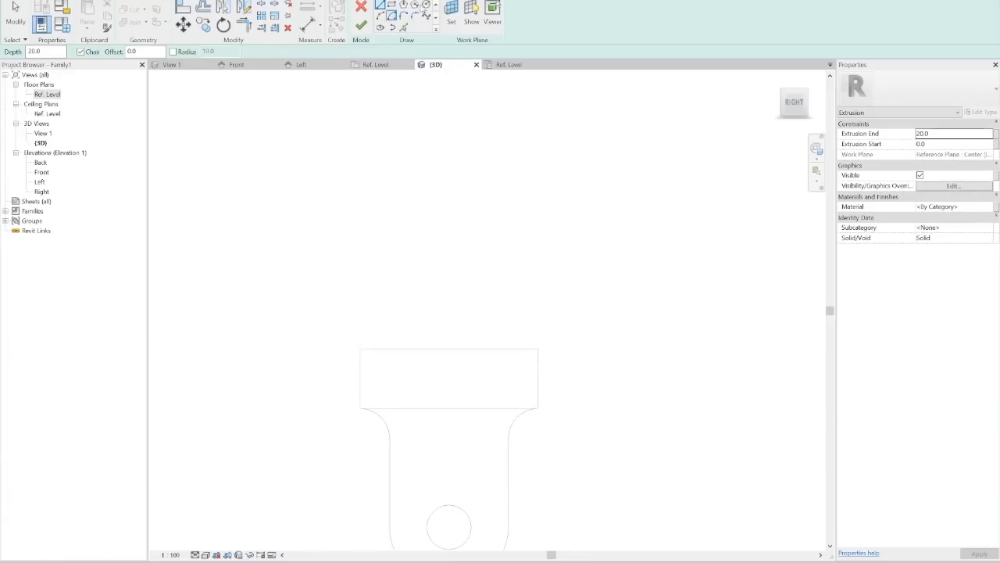
click(403, 27)
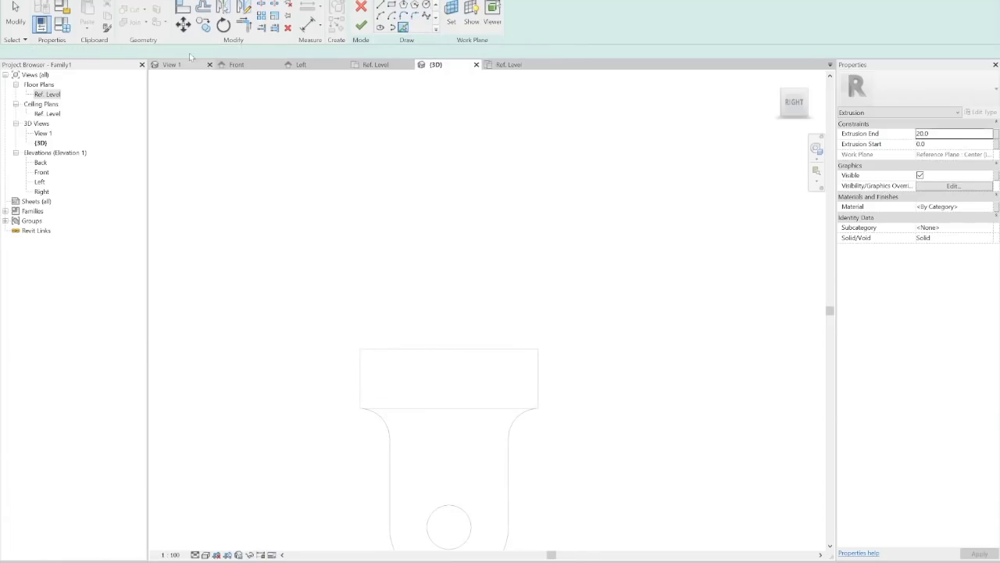
double_click(106, 51)
key(alt+Tab)
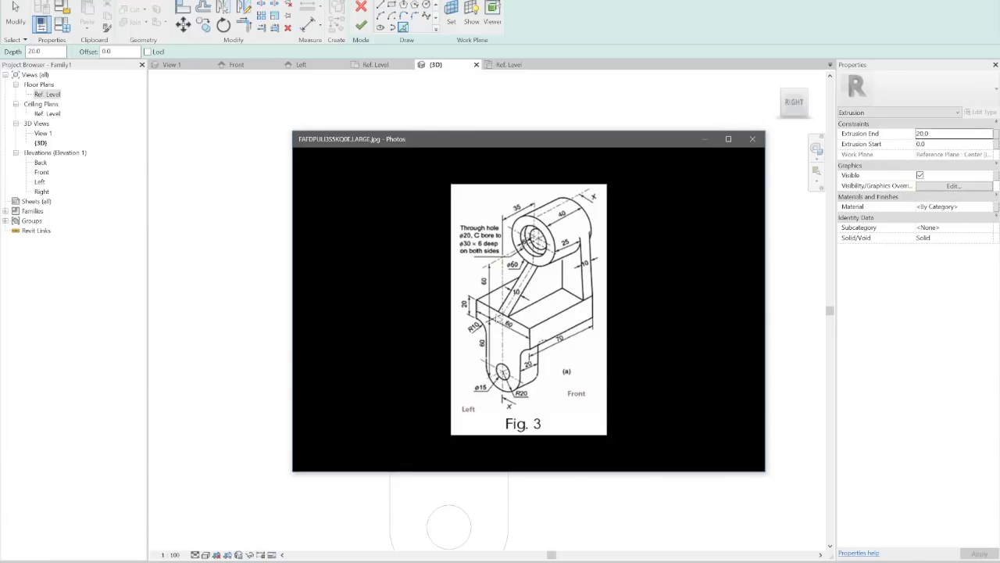
click(705, 139)
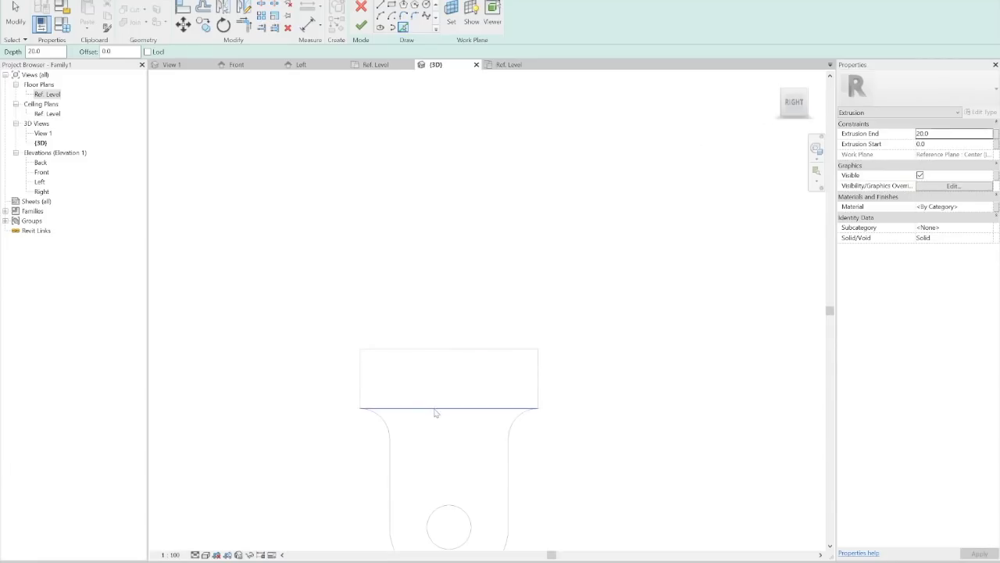
double_click(107, 50)
text(60)
click(412, 349)
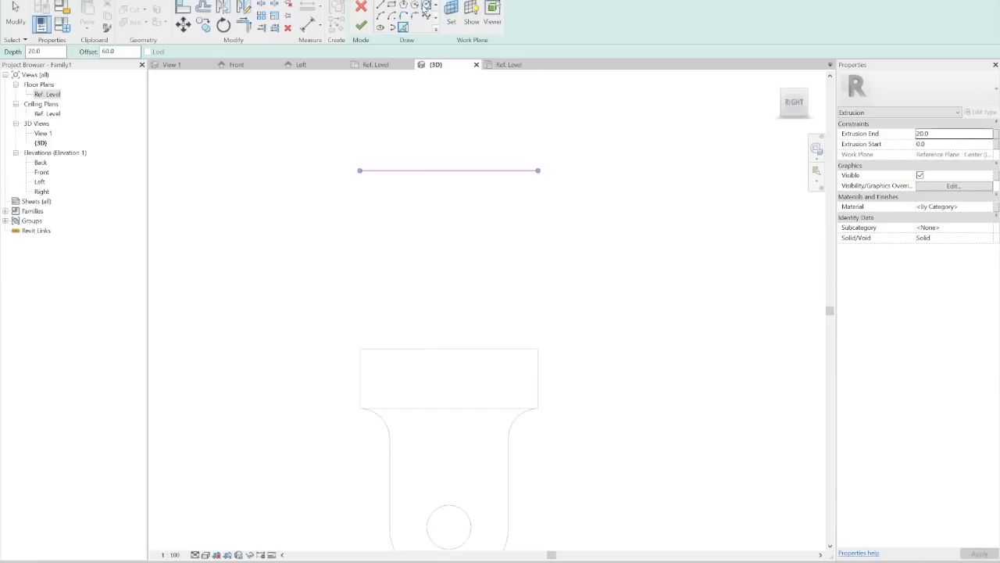
- Draw a 30-radius circle centred on the line's midpoint, then delete the construction line
click(426, 5)
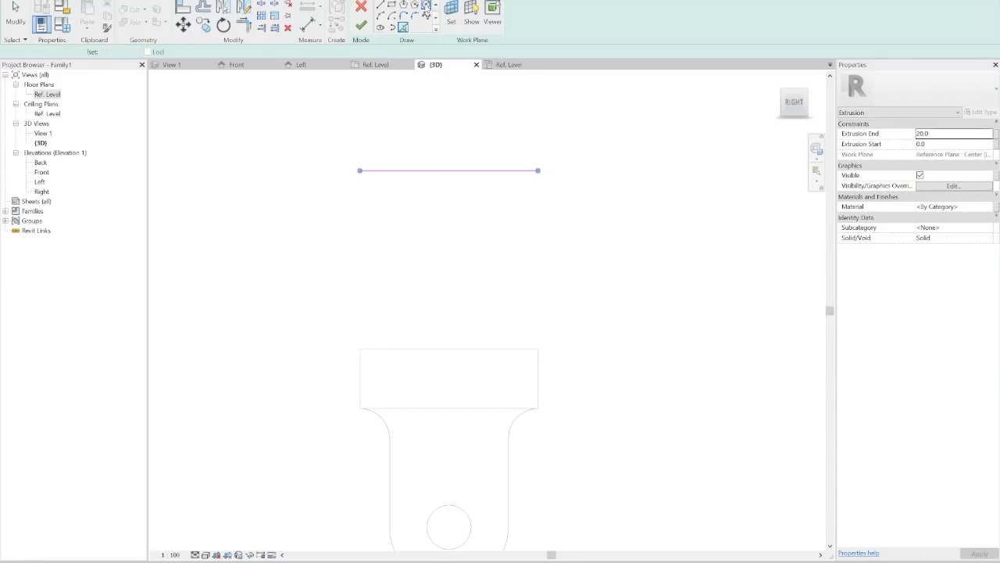
click(449, 170)
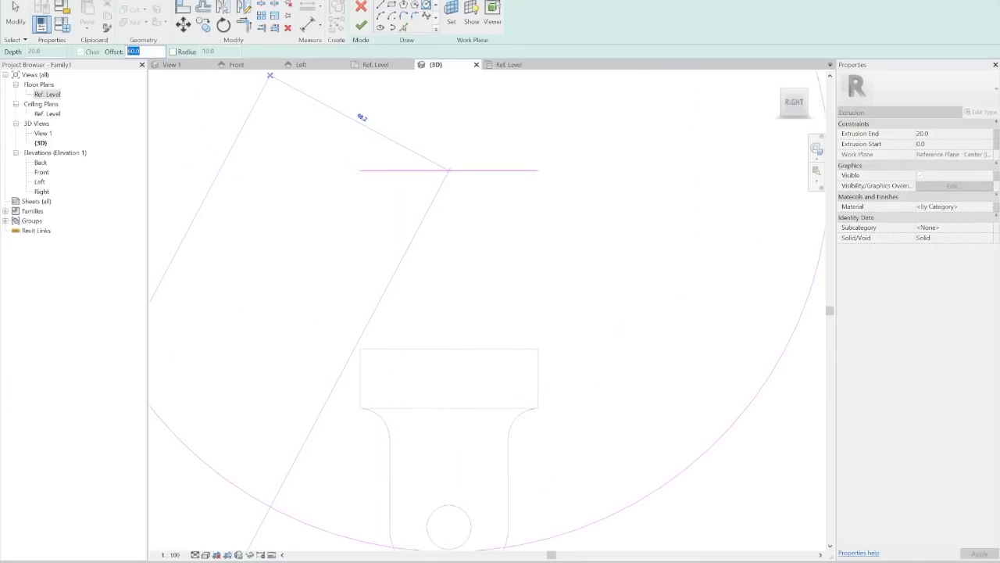
text(0.0)
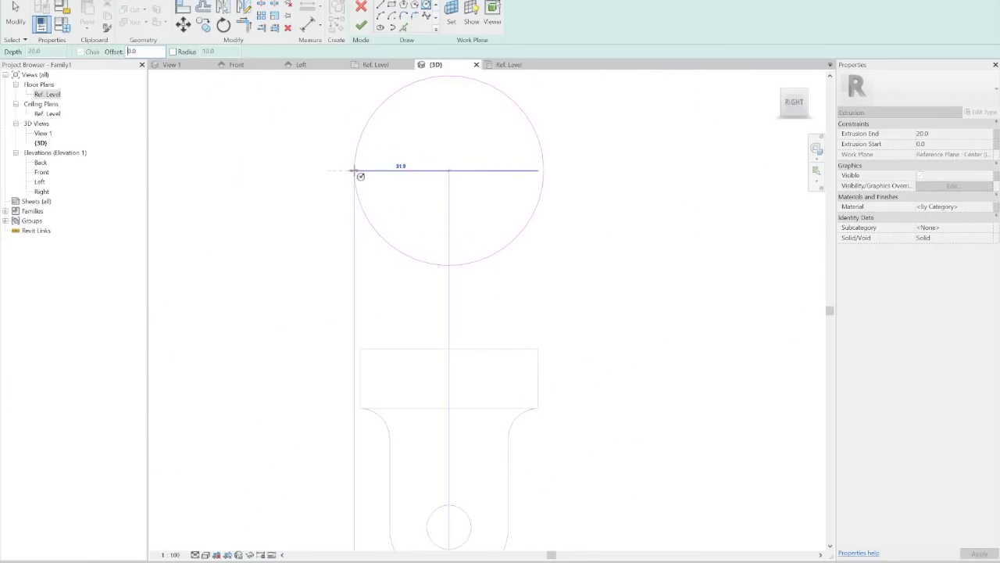
scroll(356, 170, up, 2)
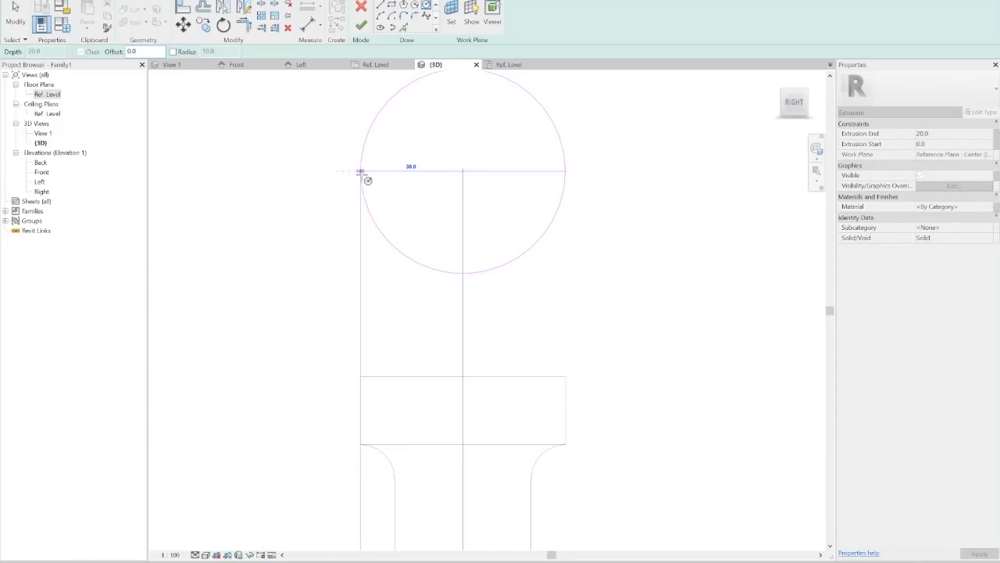
click(360, 171)
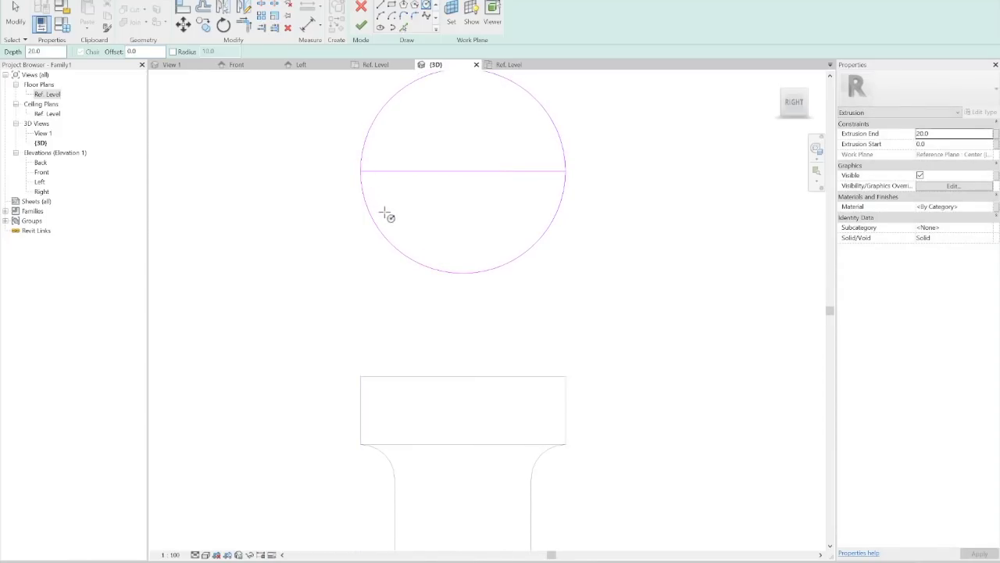
click(15, 14)
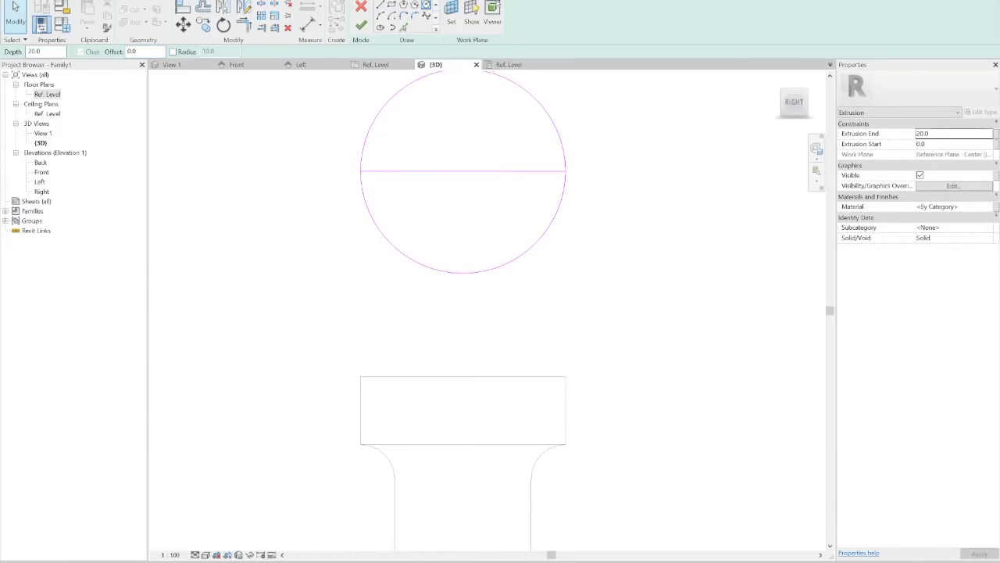
click(415, 170)
click(308, 116)
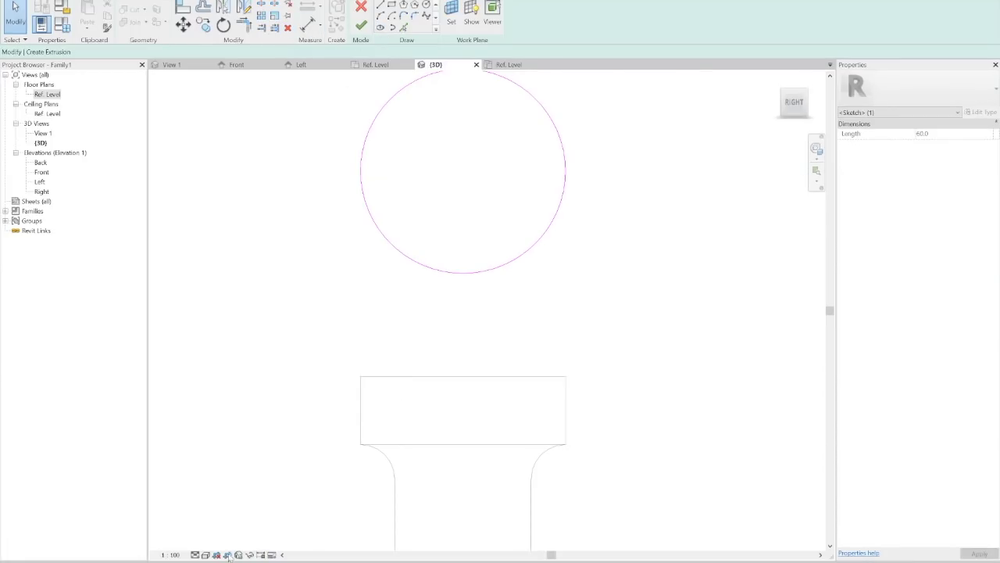
- Draw a concentric radius-15 circle inside the boss outline, checking the hole size on Fig. 3
key(alt+Tab)
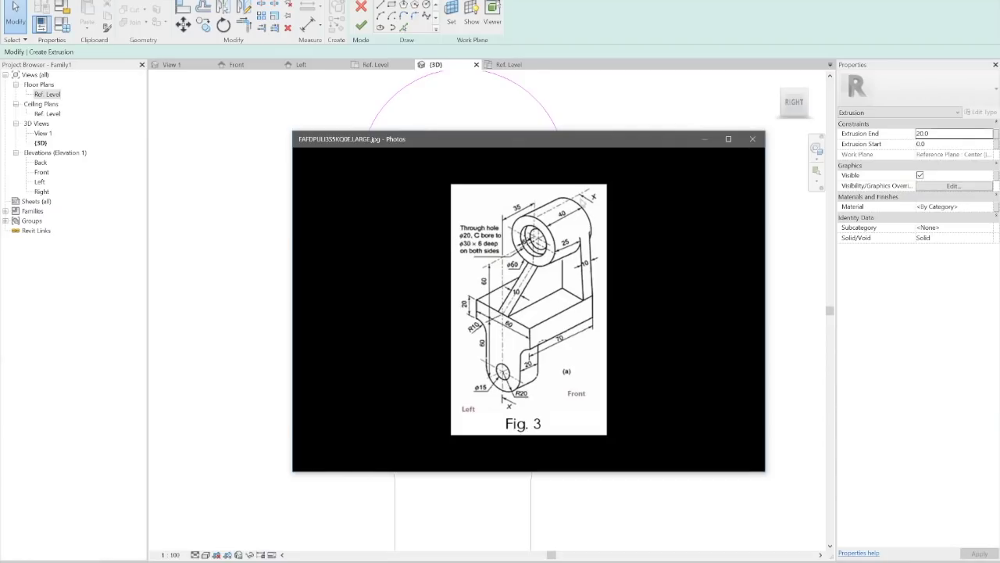
click(697, 143)
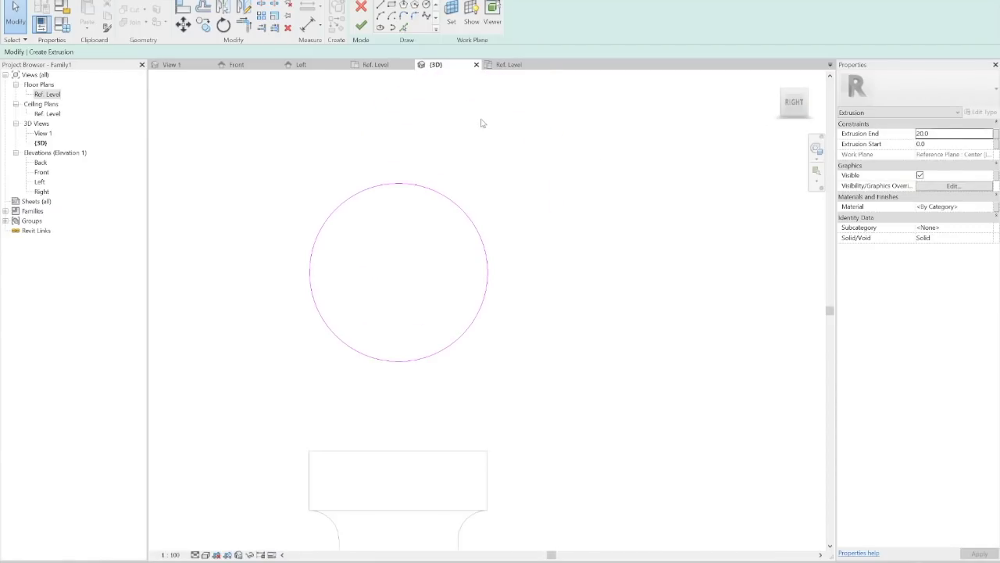
click(426, 5)
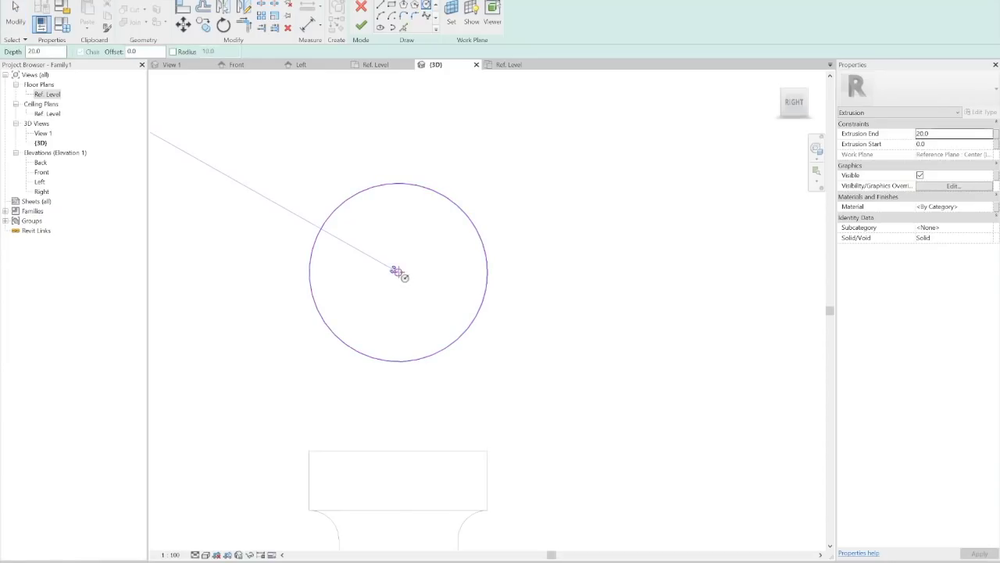
click(397, 273)
key(alt+Tab)
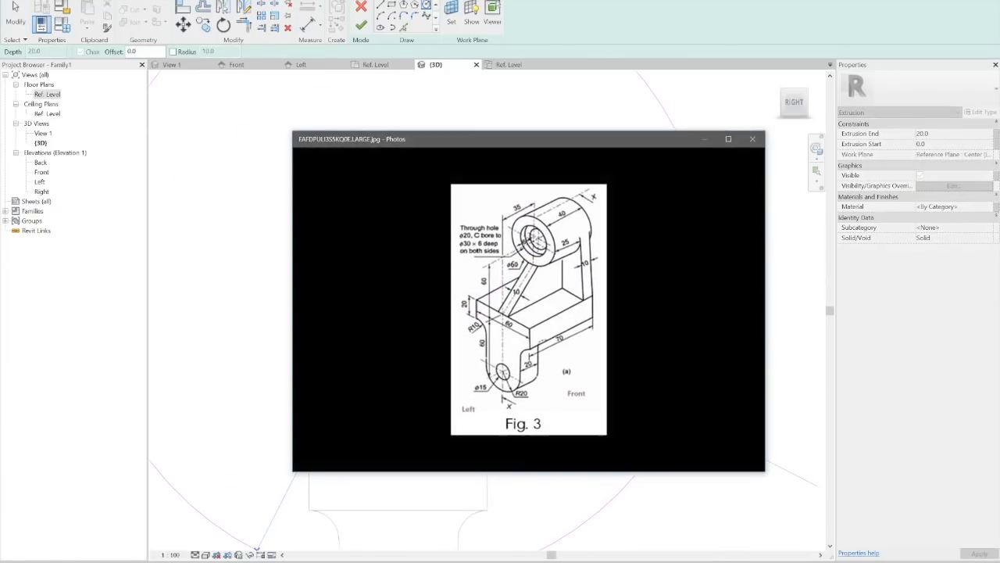
key(alt+Tab)
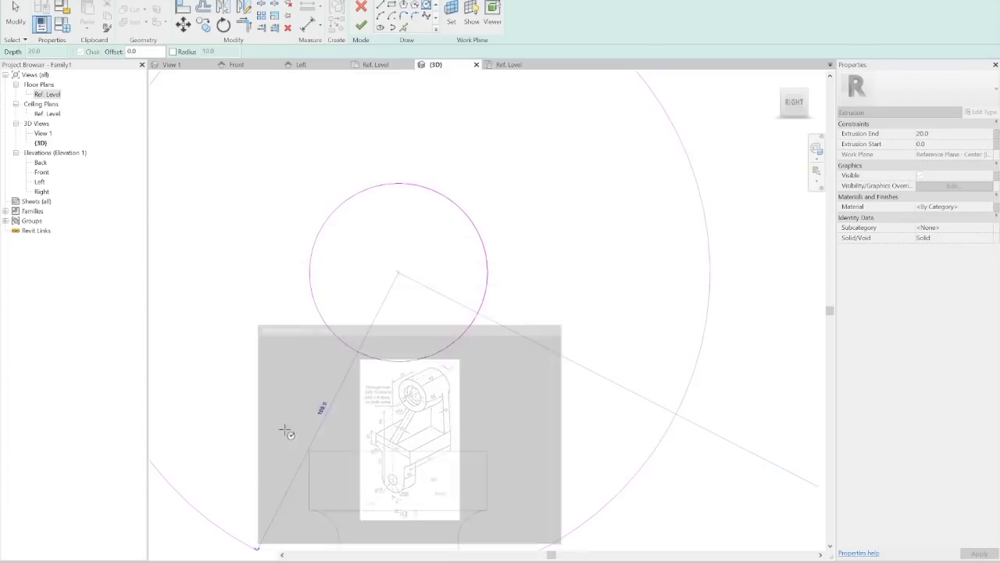
click(354, 272)
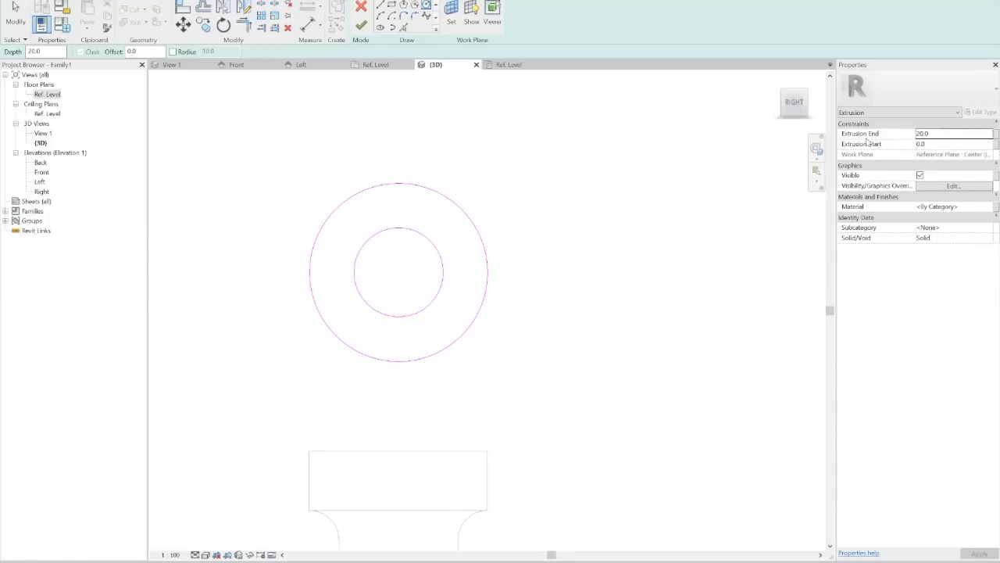
- Set the boss Extrusion End to 40 and finish the sketch
drag(931, 139, 901, 137)
text(40)
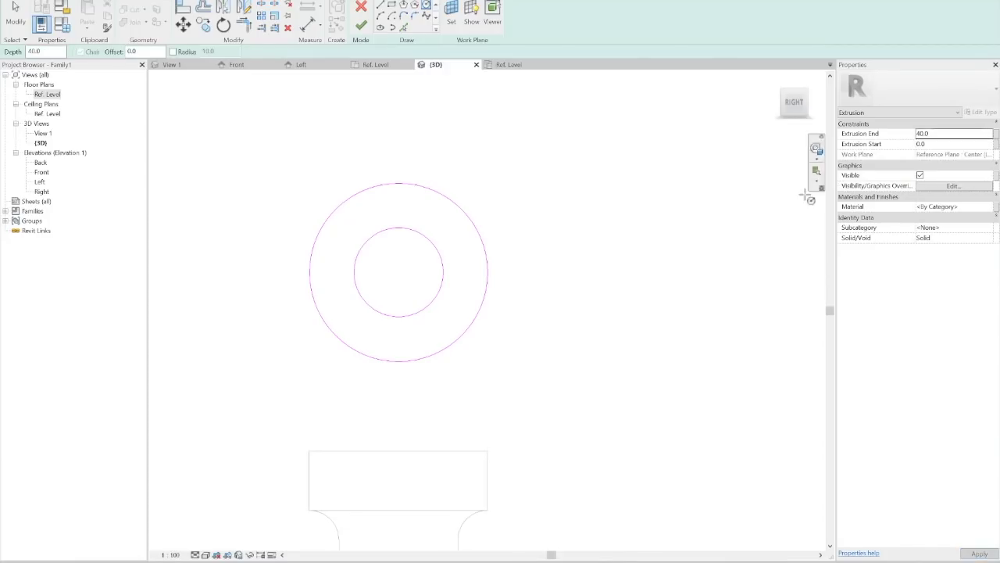
click(361, 27)
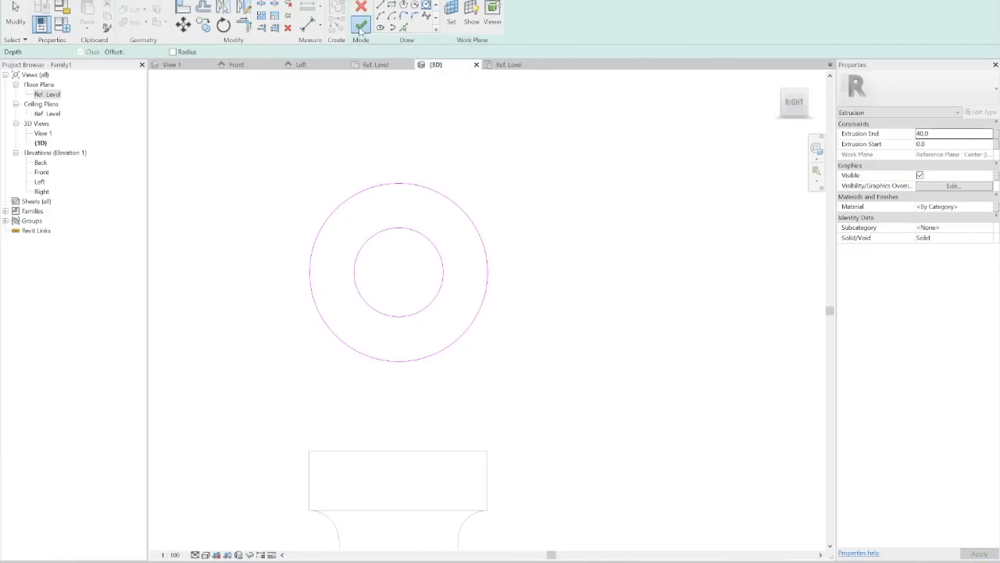
click(808, 98)
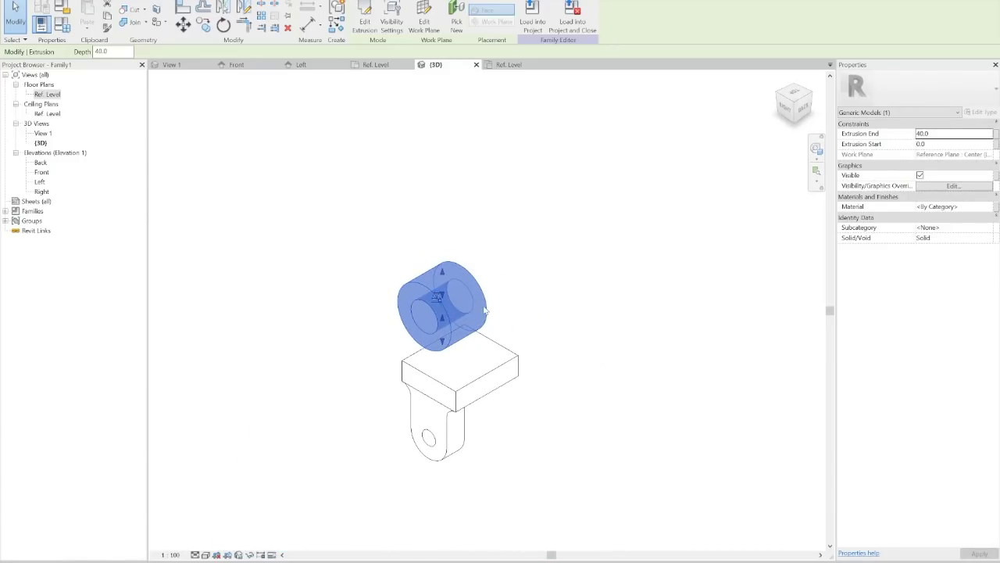
- Reverse the boss by changing its Extrusion End to -40, then inspect the model
click(916, 133)
text(-)
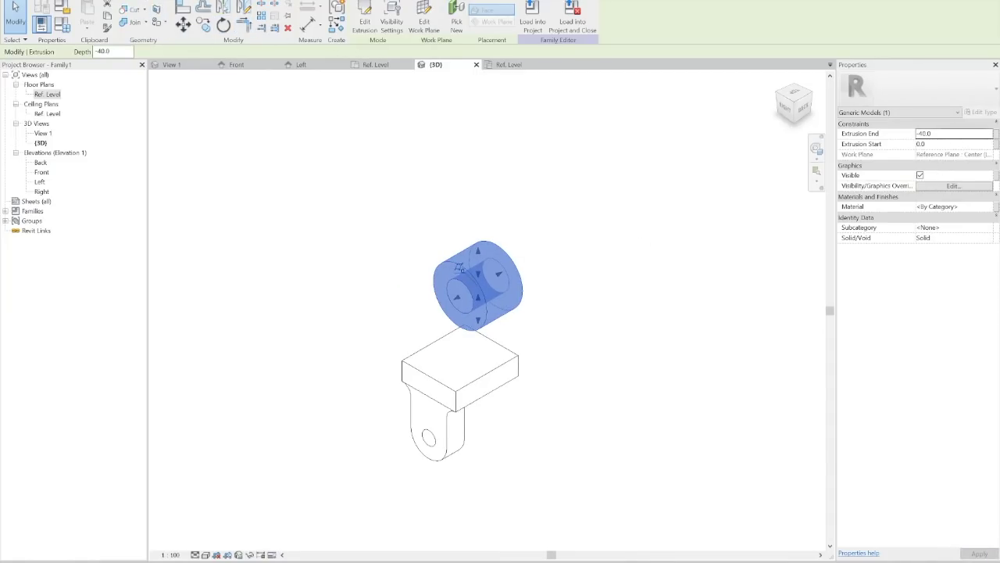
click(301, 251)
shift+middle_drag(306, 250, 312, 270)
scroll(392, 374, up, 3)
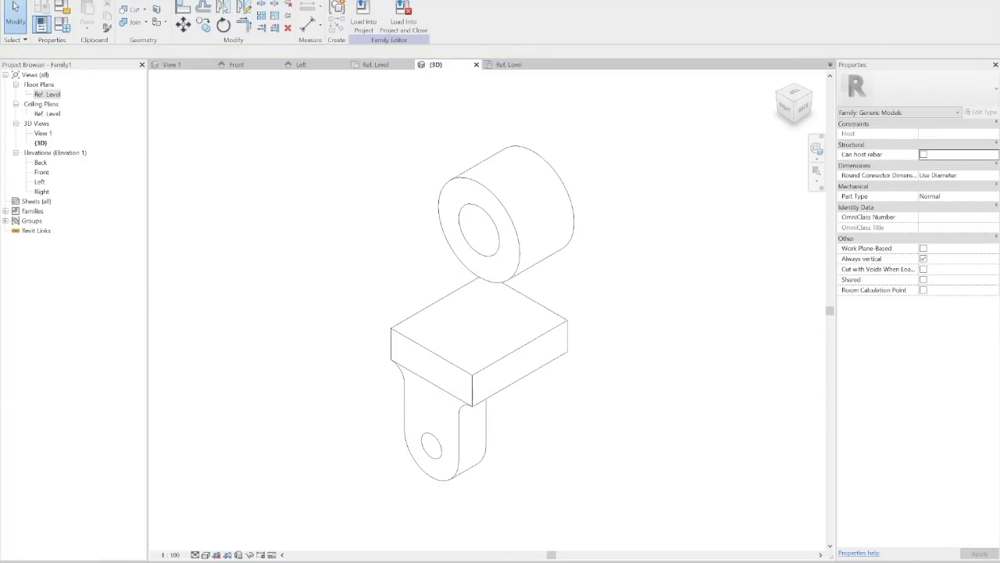
- Compare the boss against the Fig. 3 drawing and zoom in on the model
key(alt+Tab)
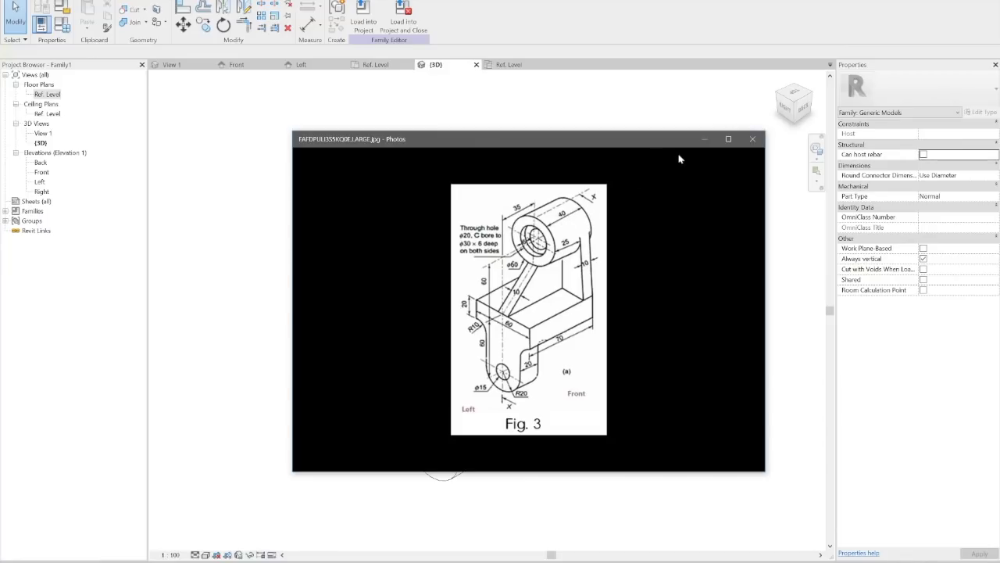
click(705, 139)
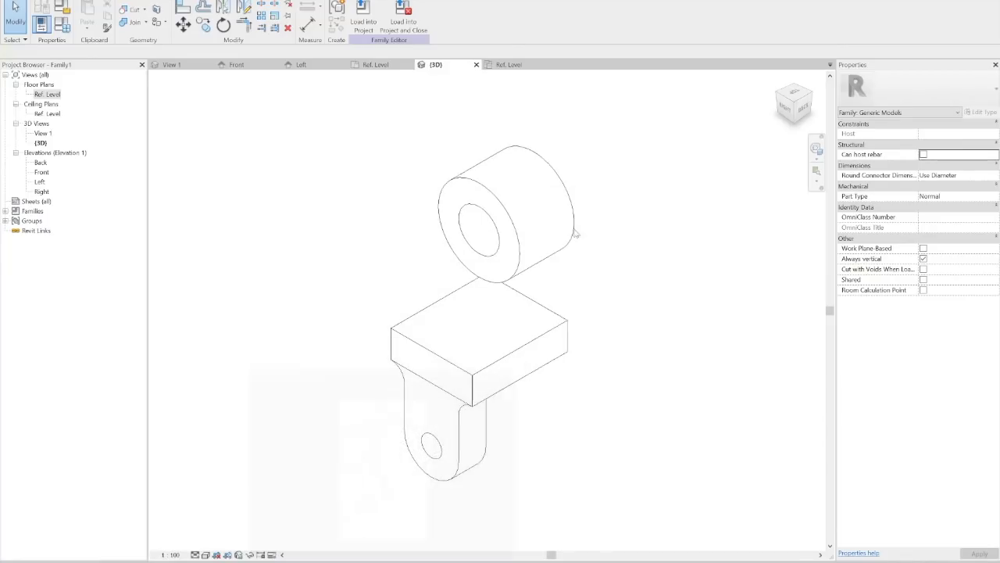
scroll(657, 314, up, 2)
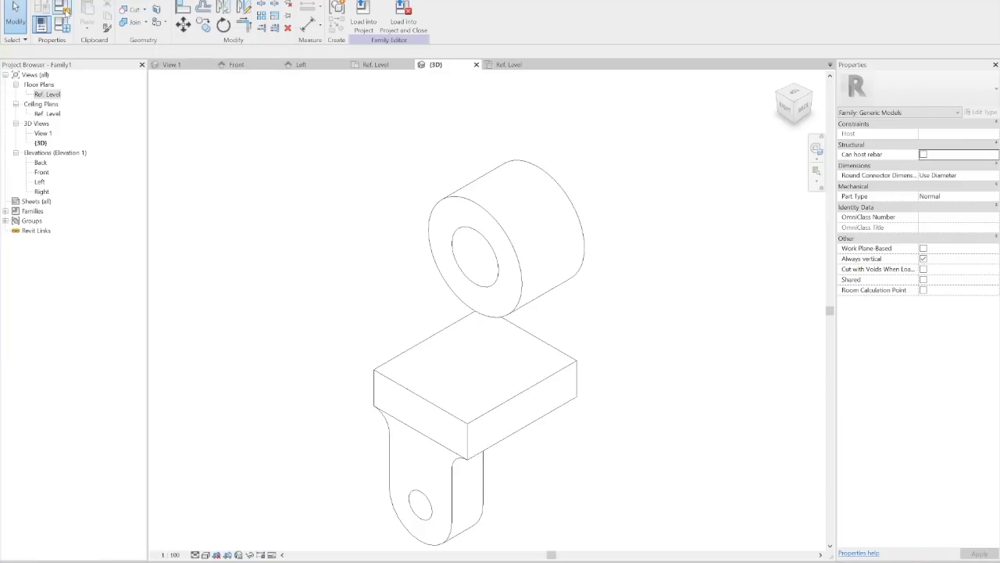
click(63, 1)
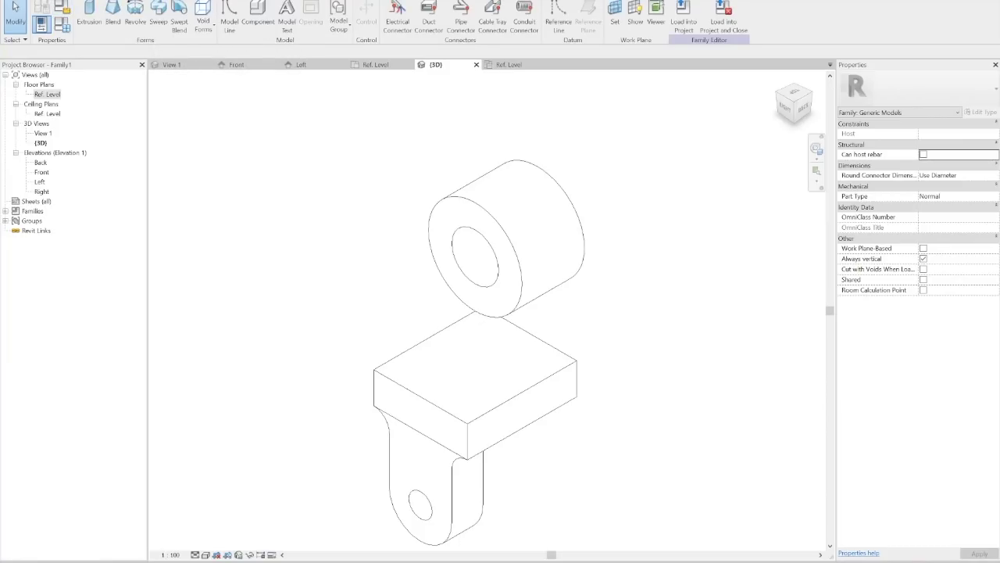
- Start a new extrusion on the boss's end face with Extrusion Start -6 and End 34
click(92, 17)
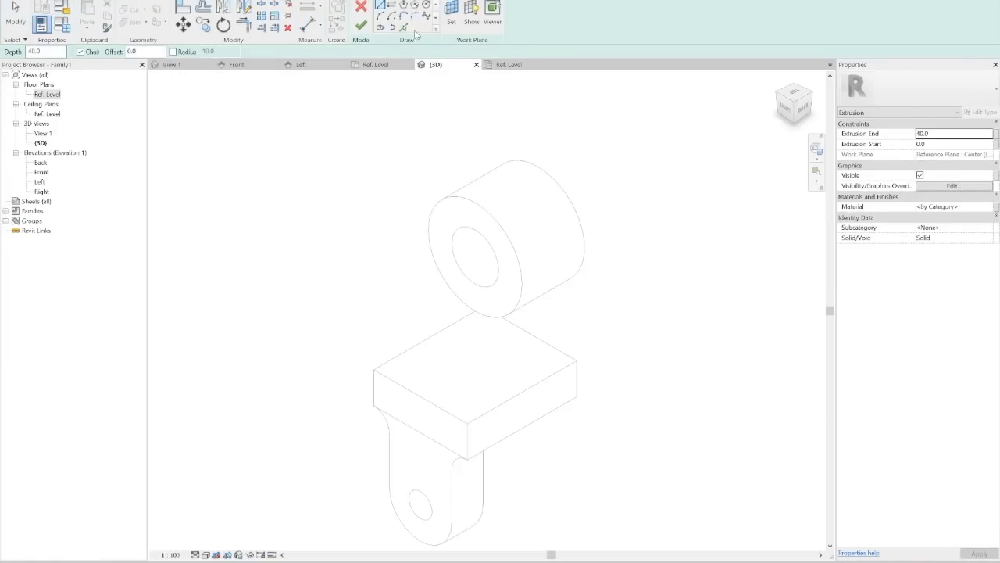
click(451, 16)
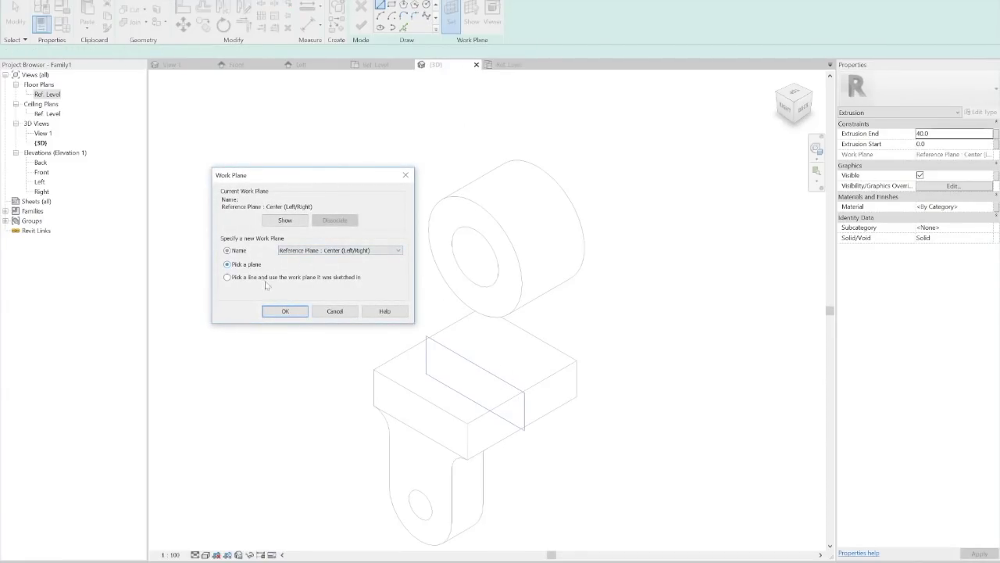
click(283, 310)
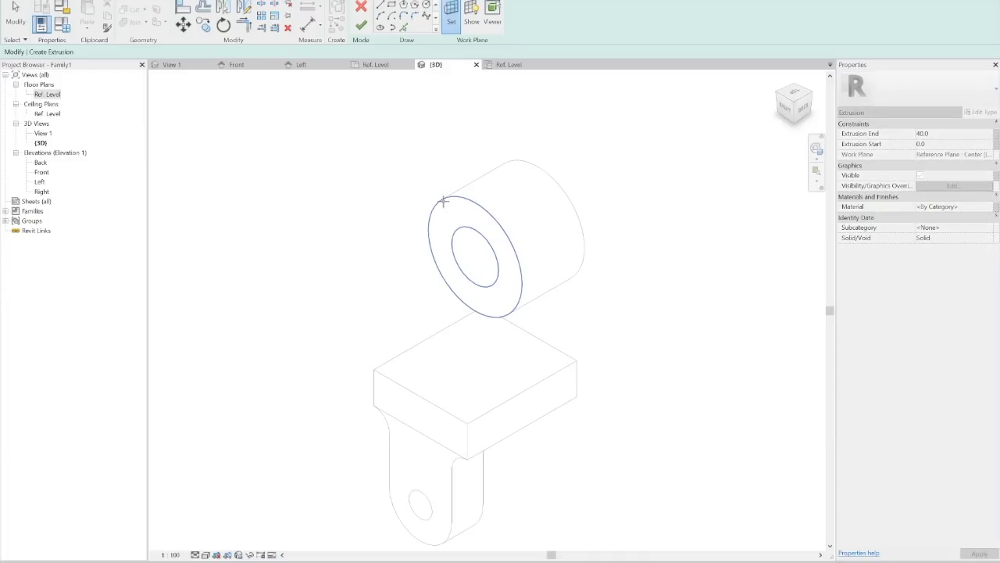
click(443, 201)
click(468, 200)
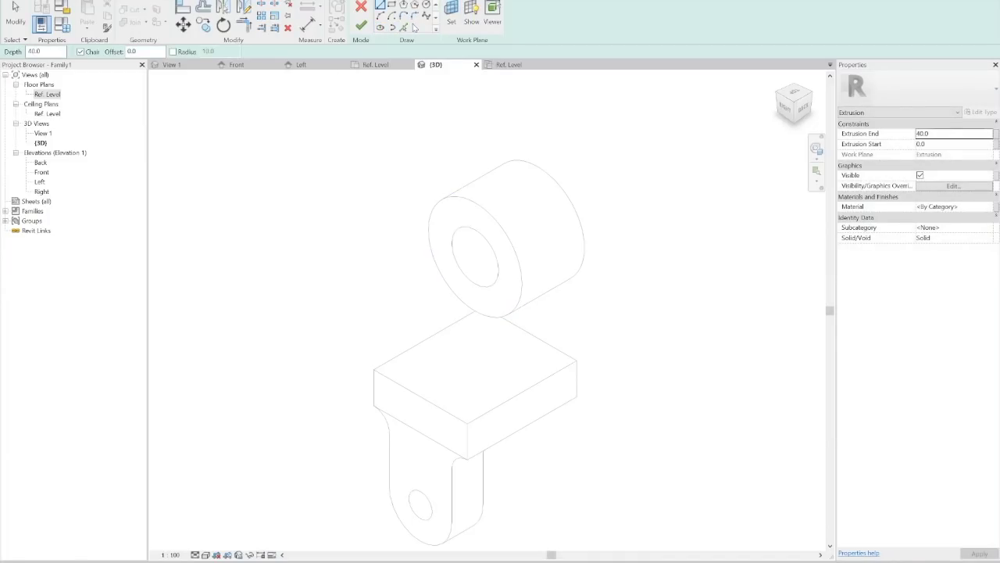
click(933, 144)
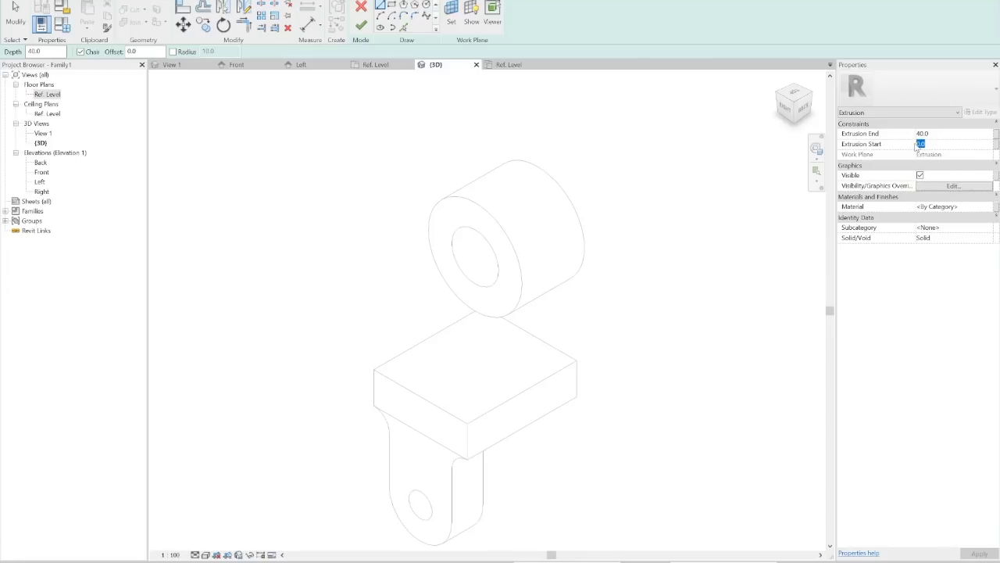
text(-6)
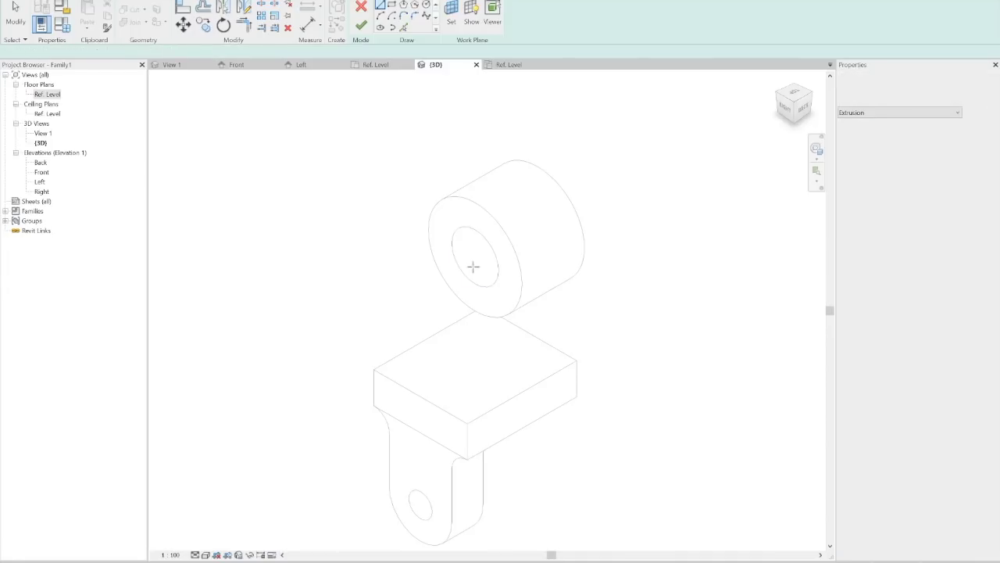
click(937, 134)
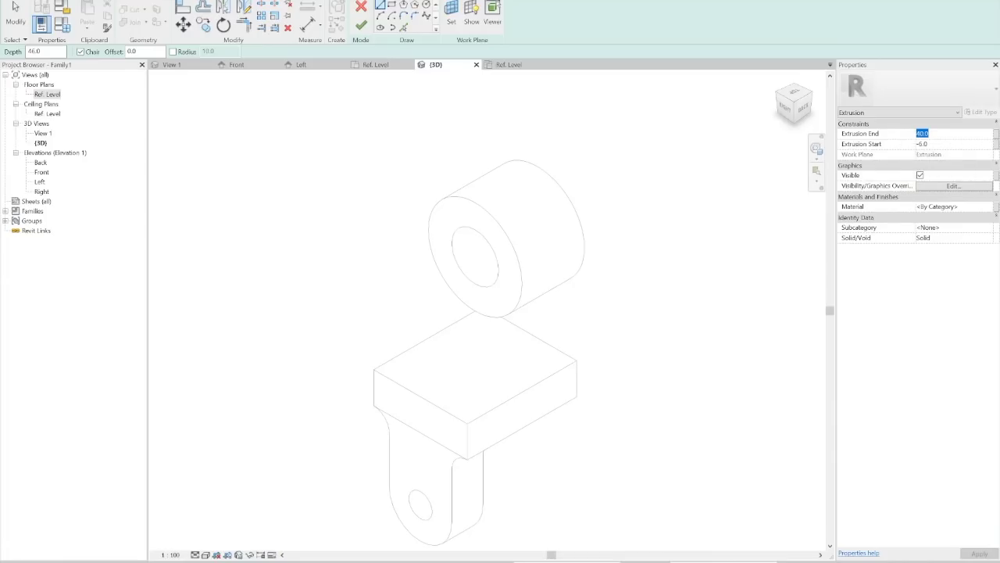
text(34)
- Sketch the hole edge plus a concentric radius-10 circle and finish the extrusion
click(403, 27)
click(475, 284)
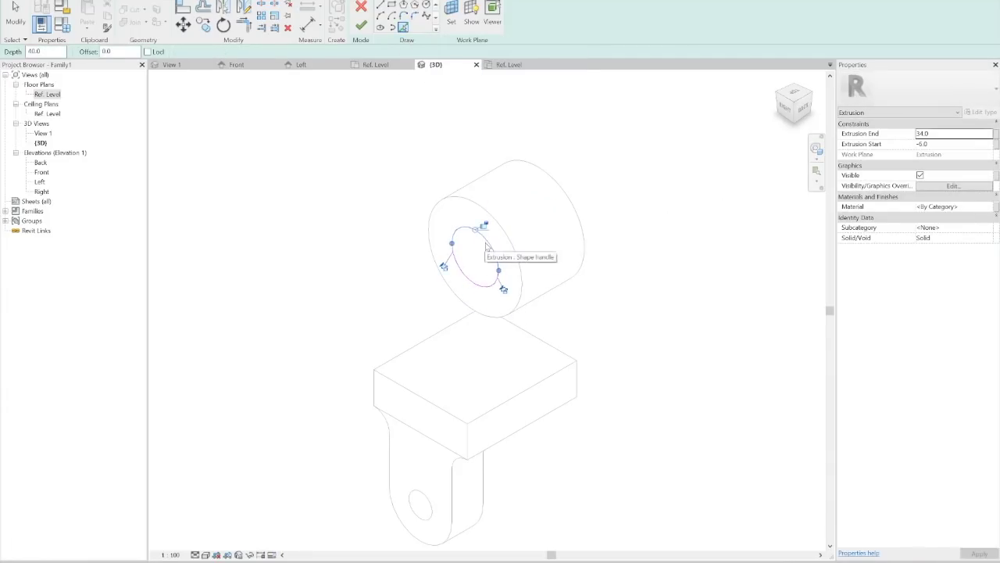
click(426, 4)
scroll(464, 253, up, 2)
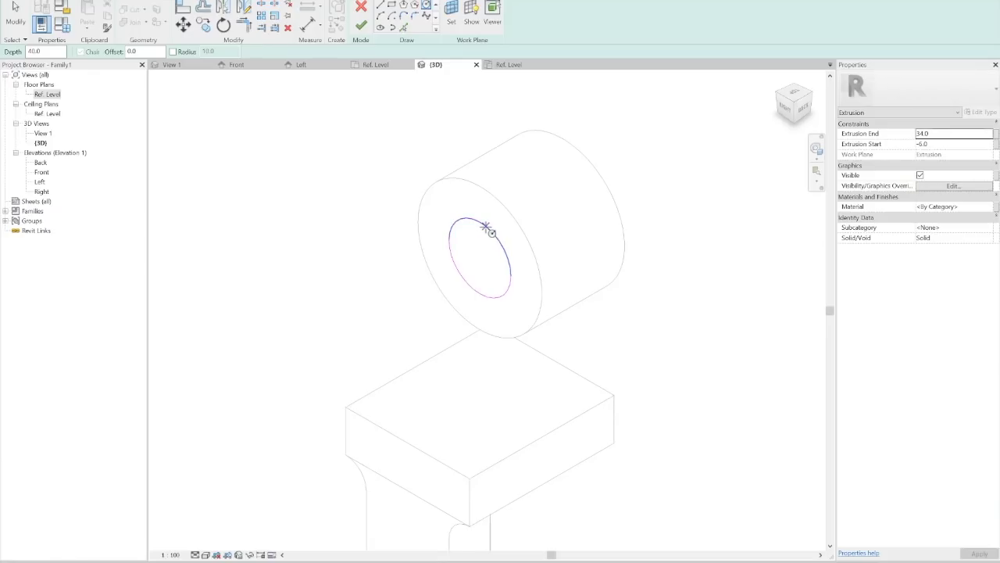
click(480, 258)
scroll(480, 258, up, 3)
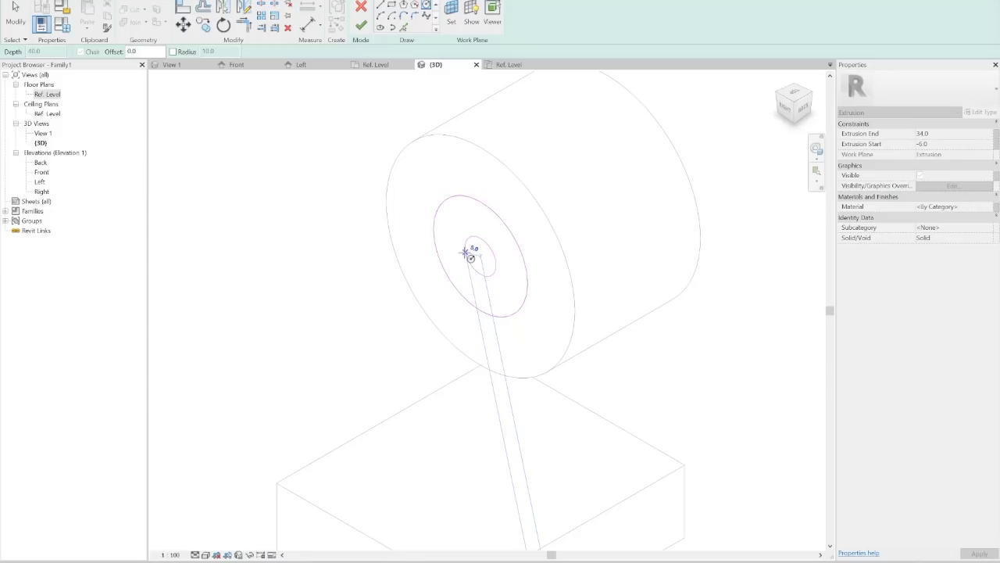
key(alt+Tab)
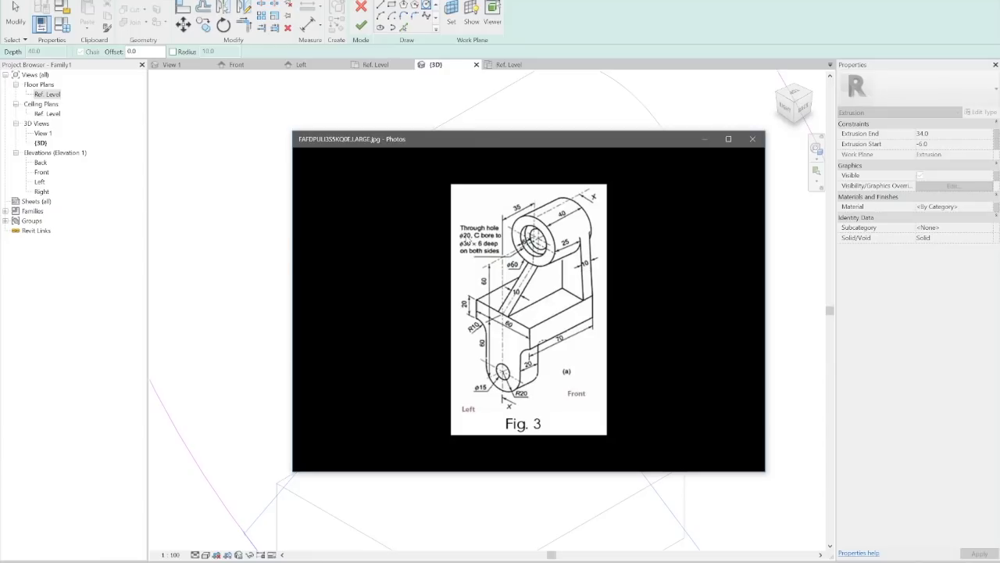
click(704, 139)
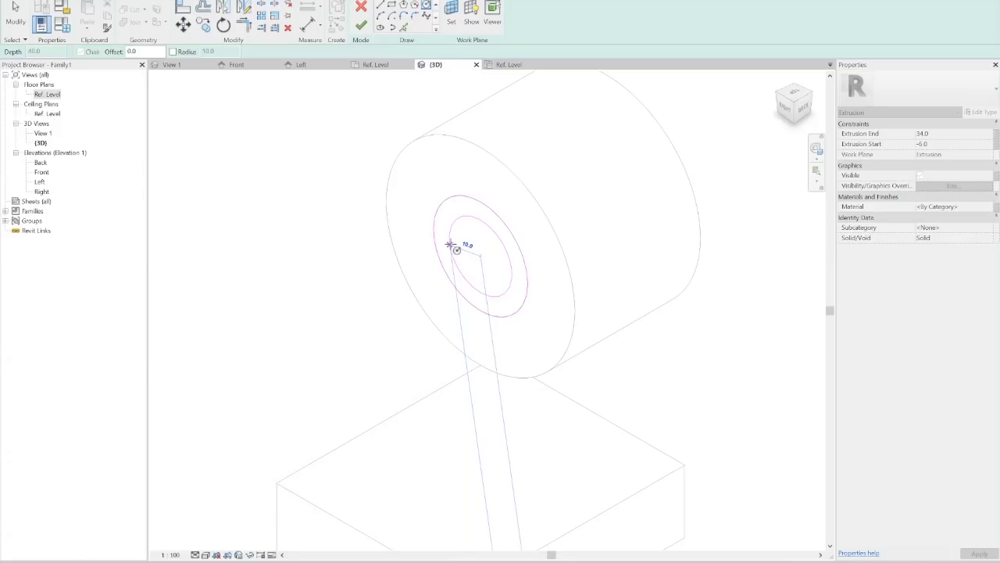
click(451, 244)
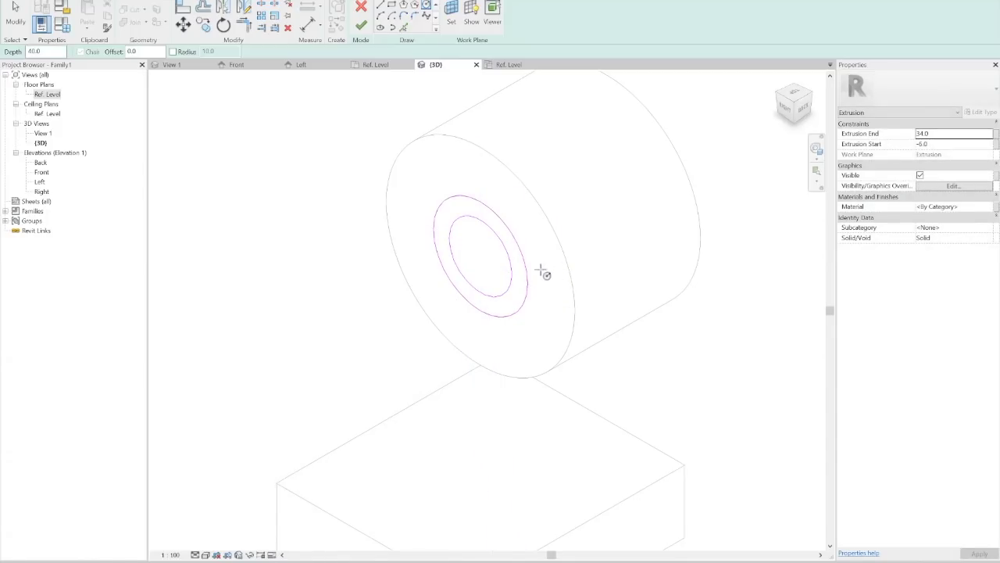
click(361, 26)
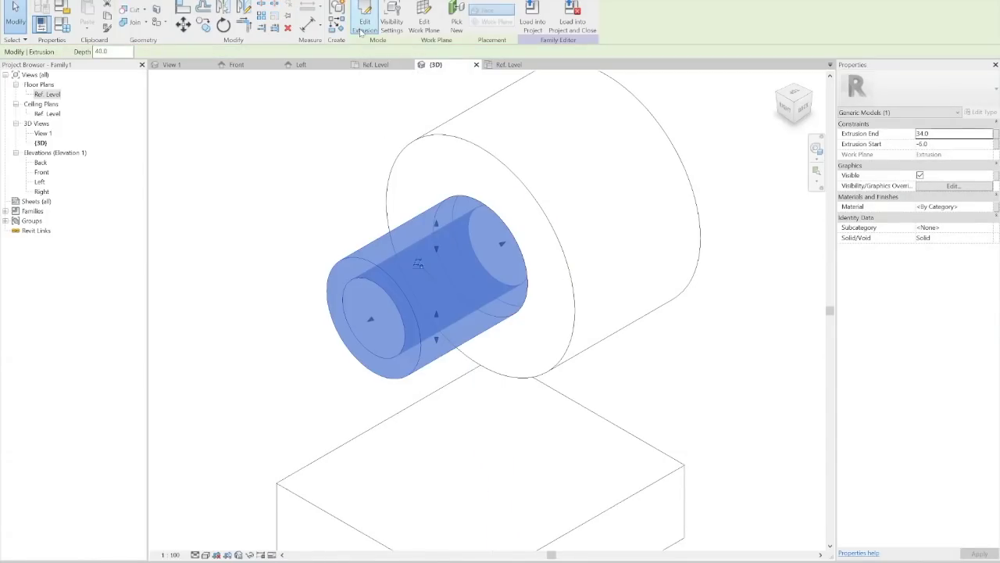
- Set the ring's Extrusion End to -34, check the hole, and open the Ref. Level ceiling plan
key(Return)
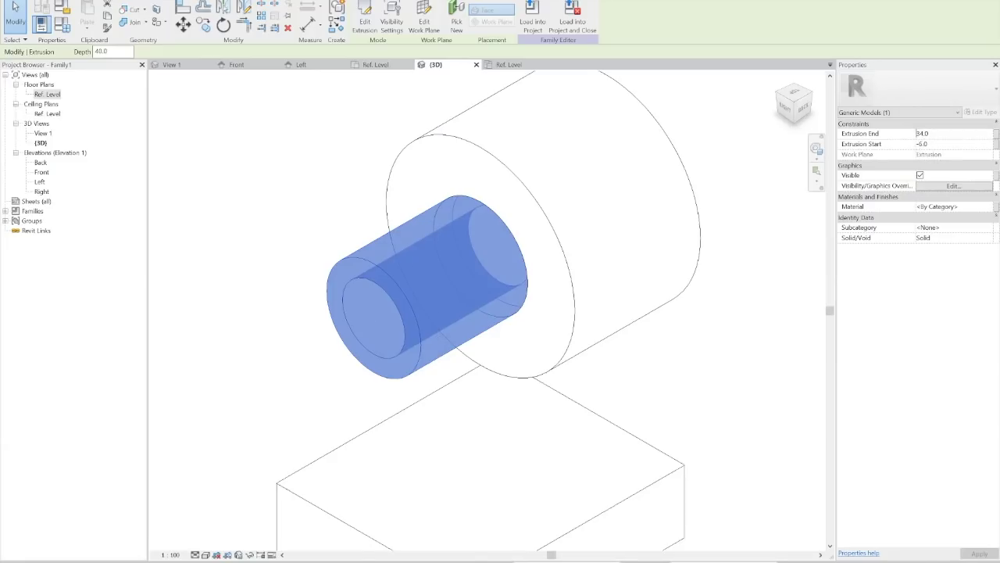
click(919, 134)
text(-)
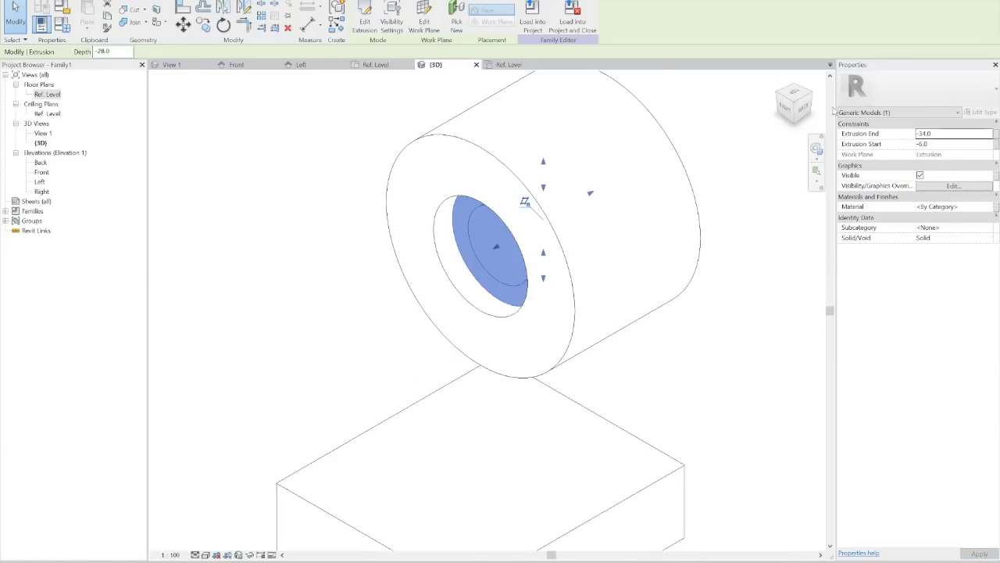
mouse_move(524, 202)
shift+middle_down()
mouse_move(554, 199)
mouse_move(522, 205)
mouse_move(525, 216)
shift+middle_up()
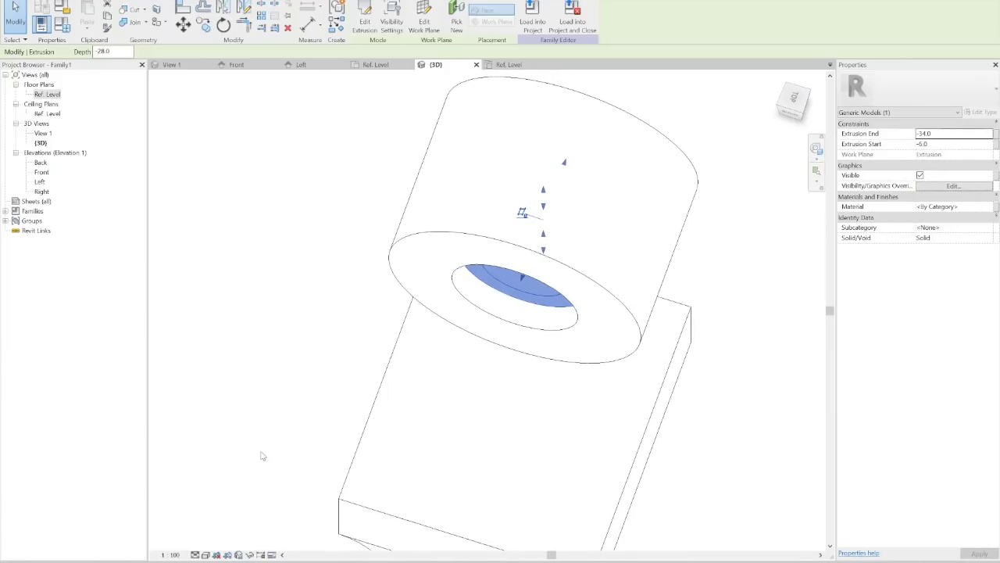
double_click(49, 114)
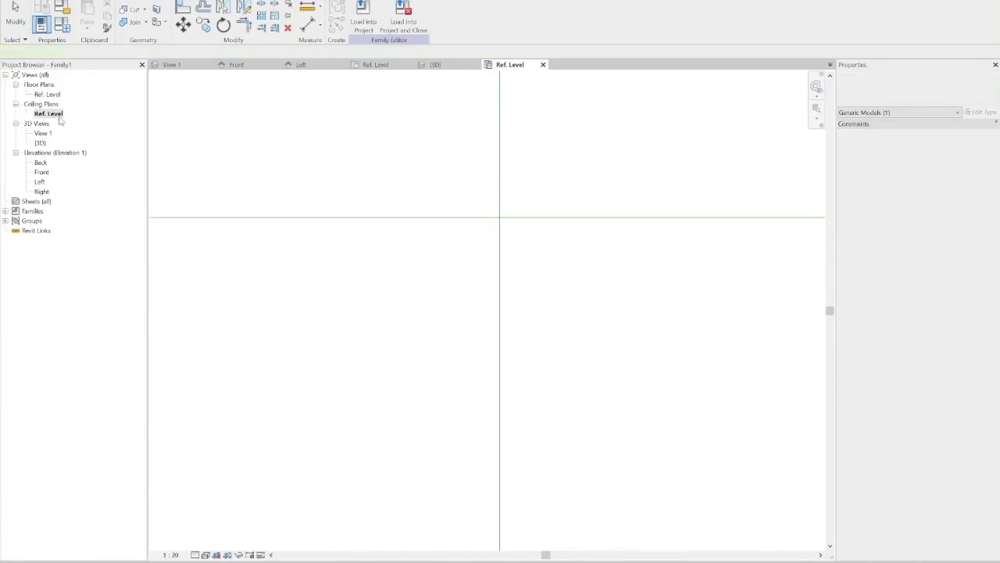
- Open the Ref. Level floor plan and begin measuring the boss offsets from the block's edges
double_click(48, 94)
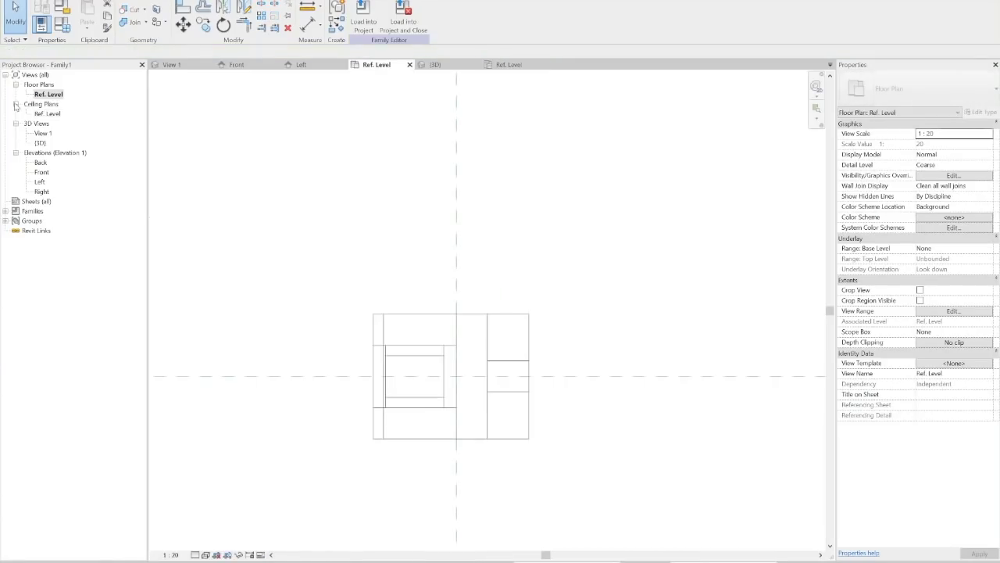
click(16, 104)
scroll(427, 398, up, 4)
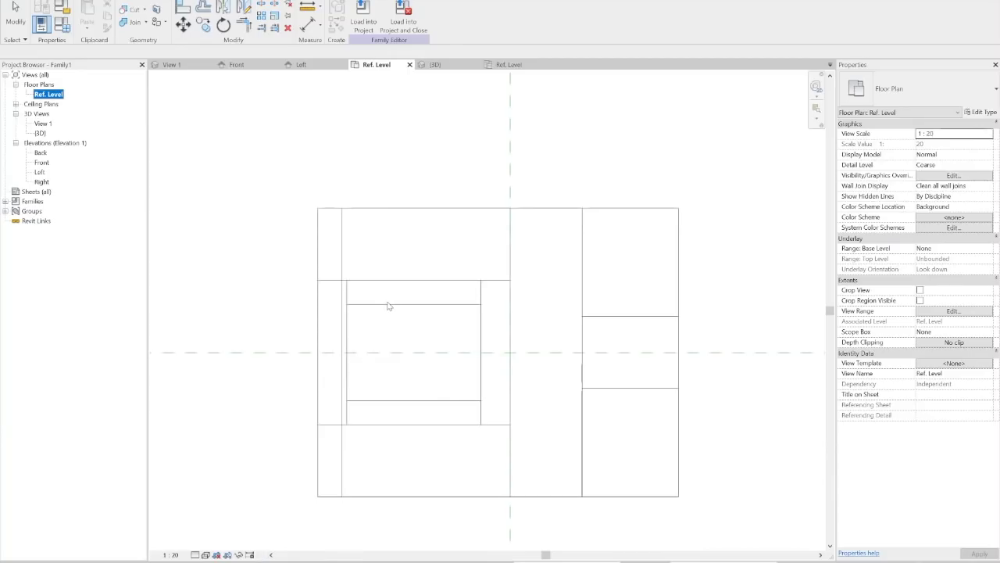
click(395, 334)
key(d)
key(i)
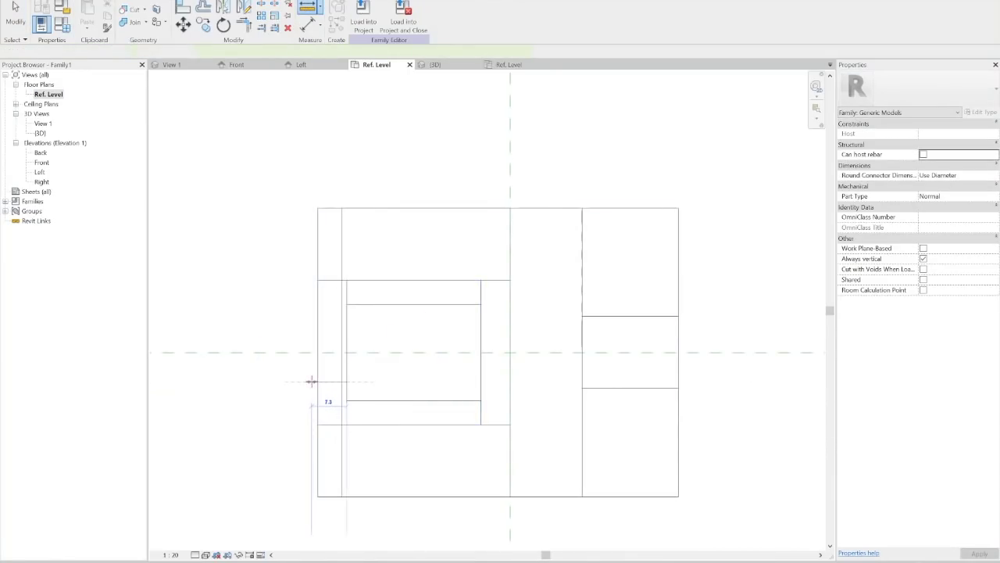
click(317, 381)
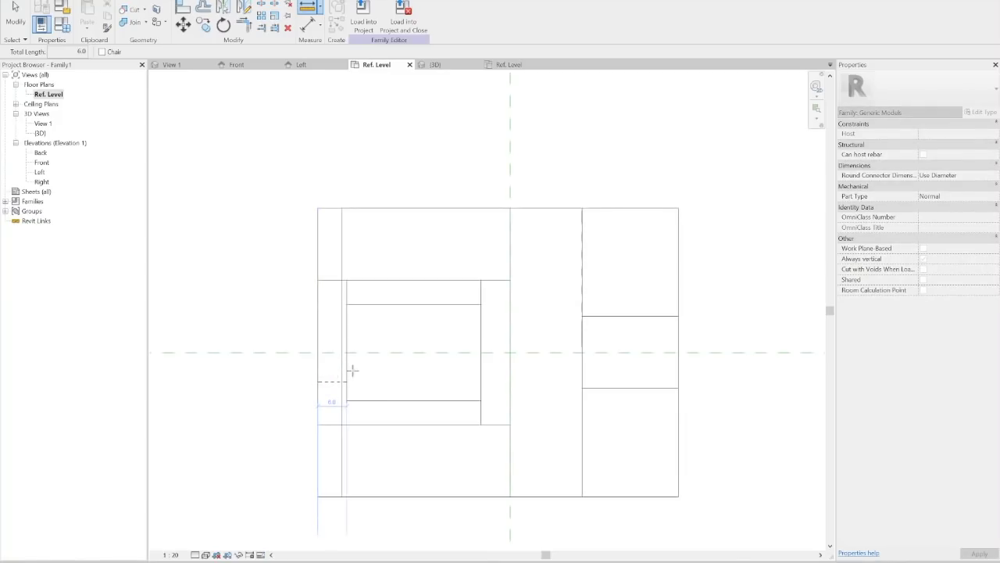
click(480, 374)
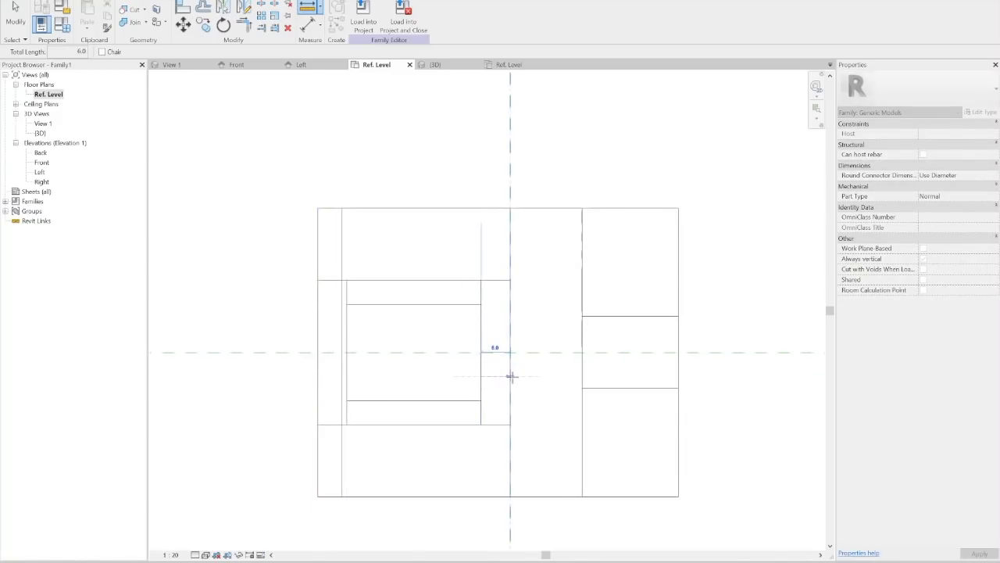
key(Escape)
key(Escape)
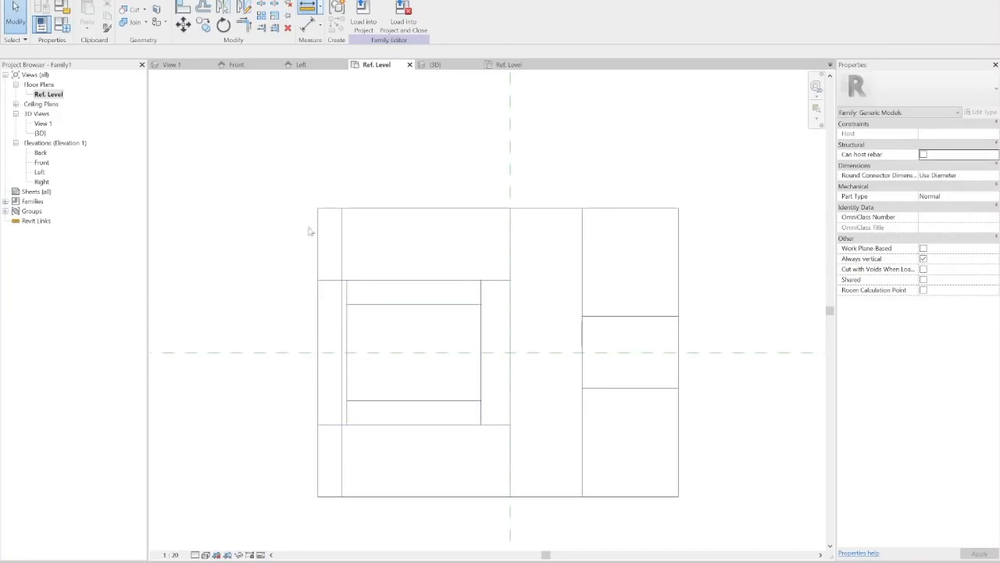
- Measure the 40.0 distance from the rectangle's left edge to the reference plane, then return to 3D
key(m)
key(e)
click(318, 284)
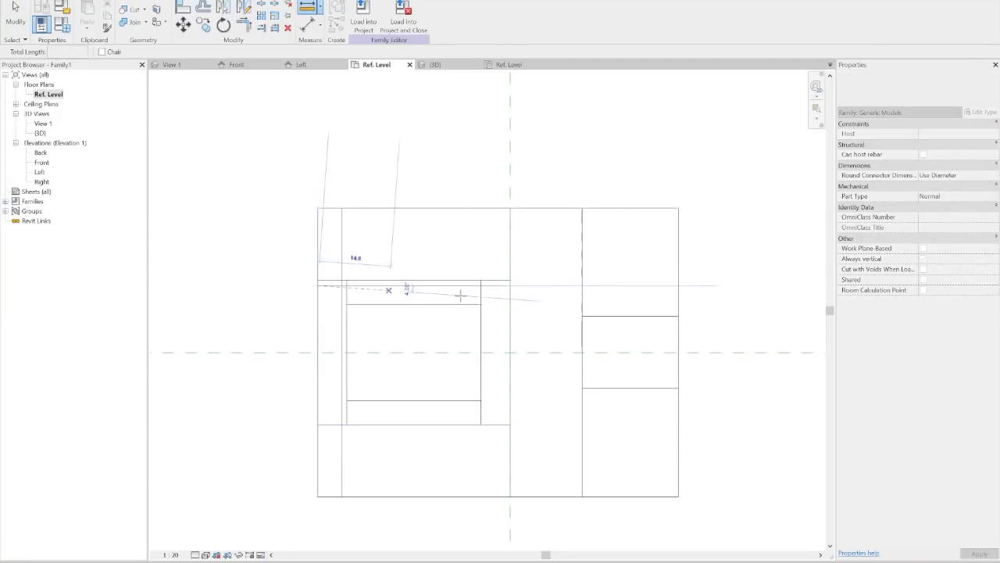
click(510, 286)
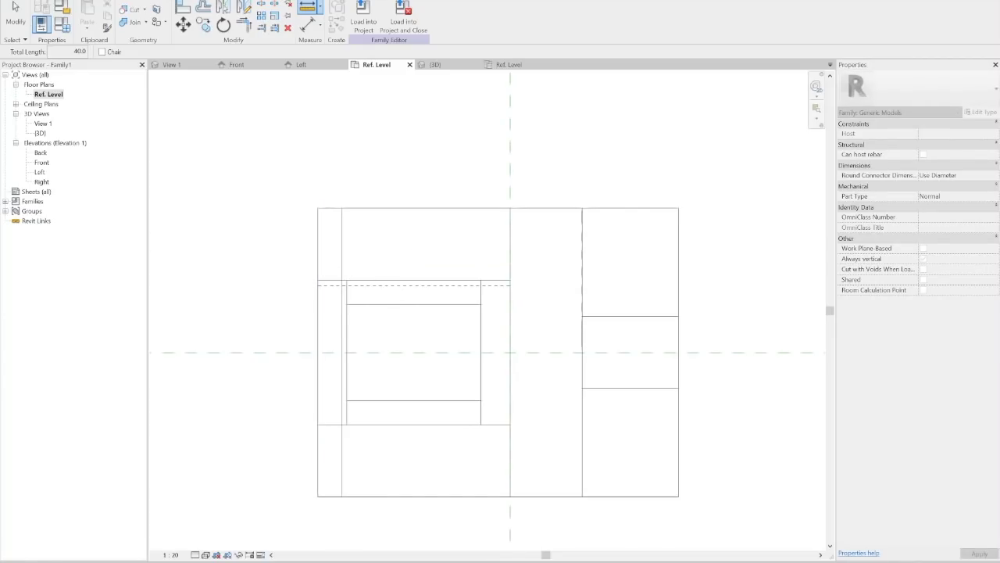
key(ctrl+Tab)
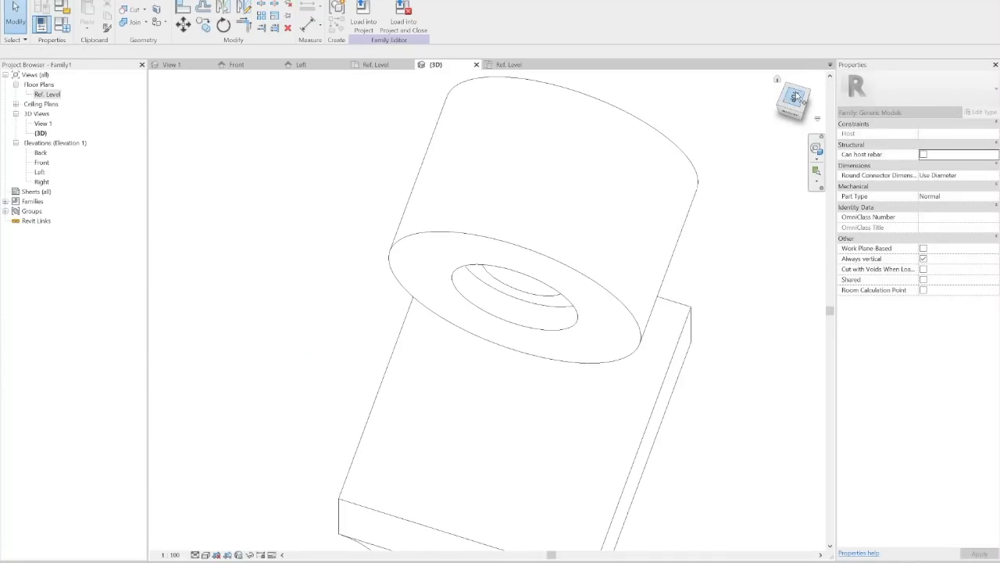
- Check the base extrusion from the top view, then bring up the Fig. 3 reference drawing
click(794, 100)
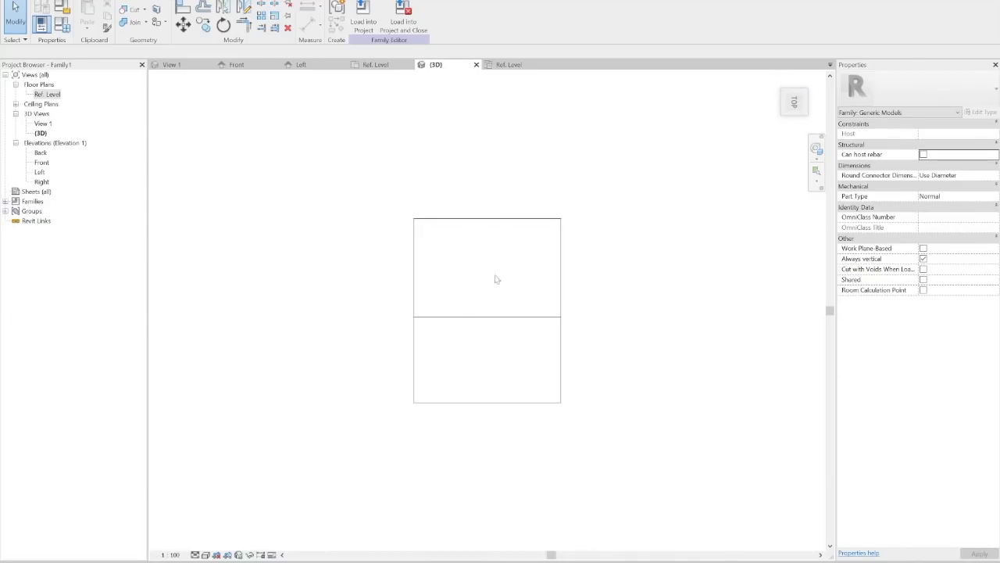
click(415, 335)
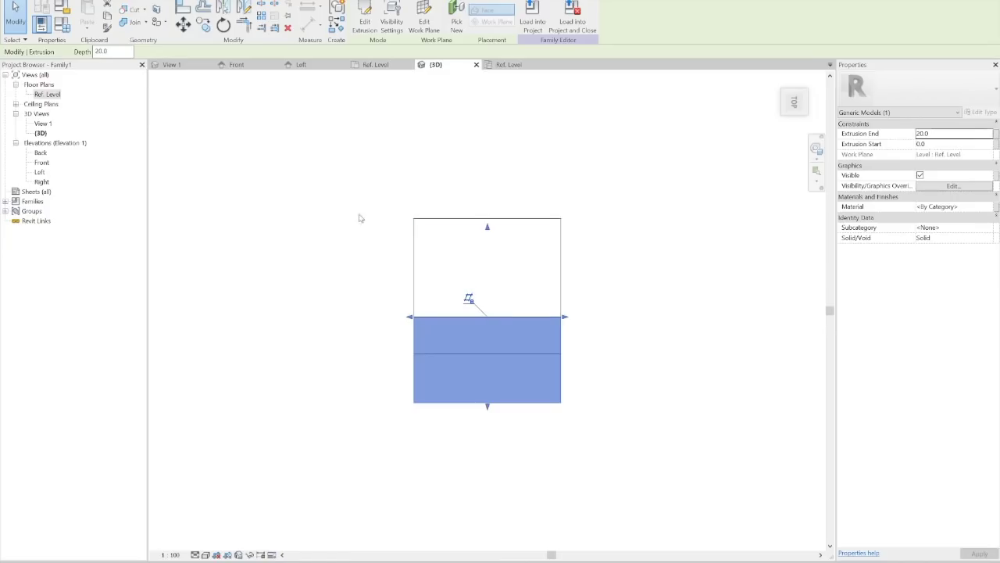
click(786, 117)
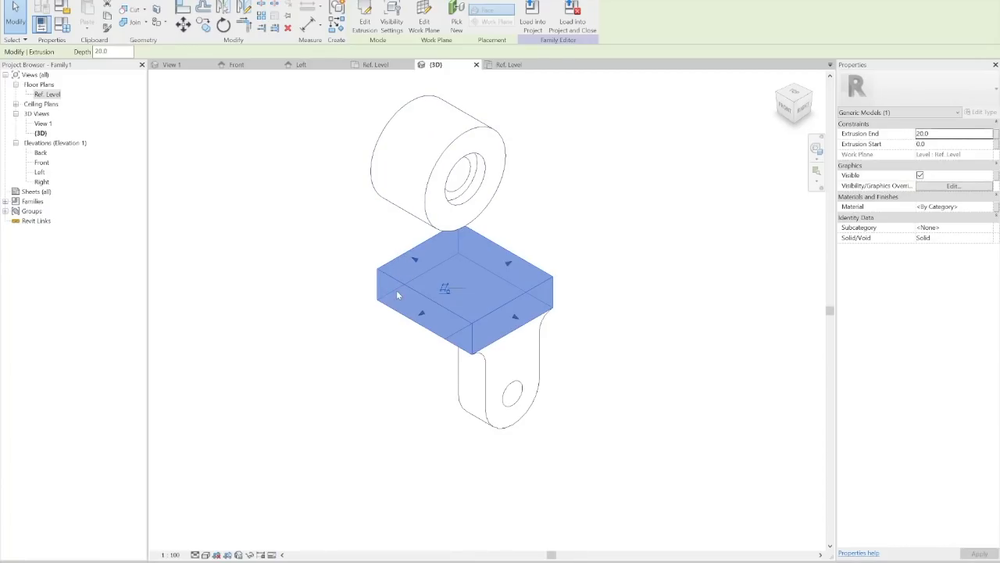
click(593, 208)
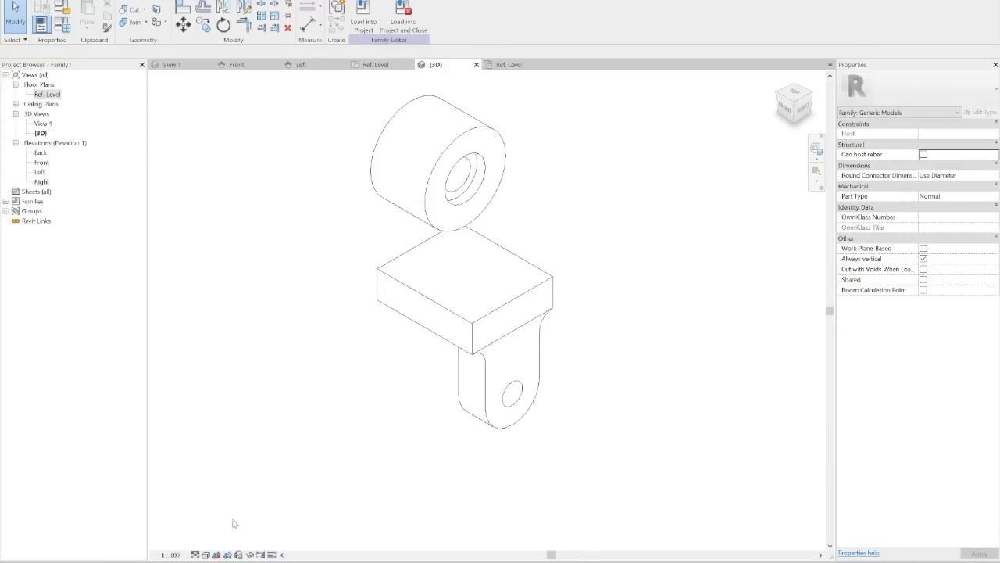
key(alt+Tab)
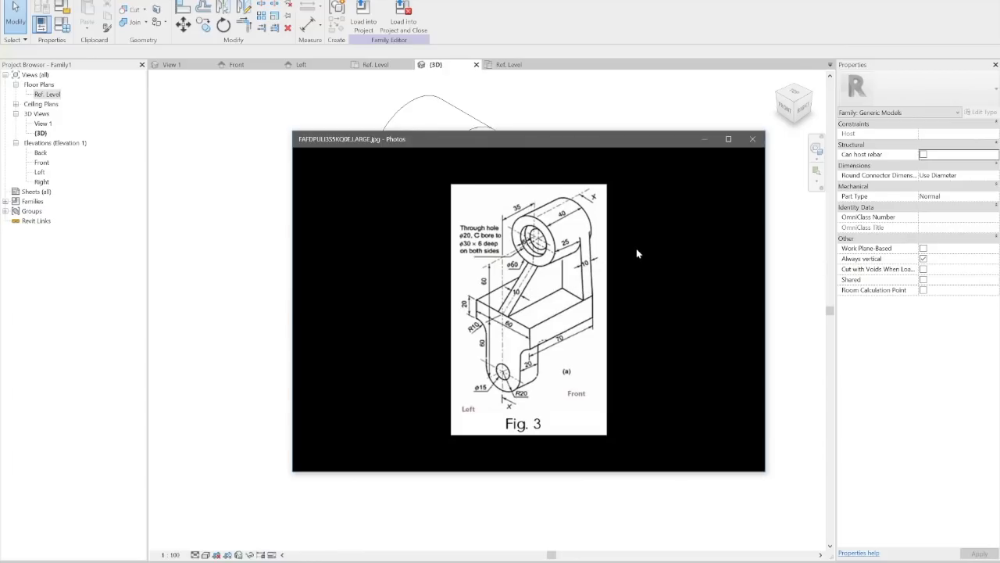
- Hide Fig. 3 and set the base block's top face as the active work plane
click(704, 139)
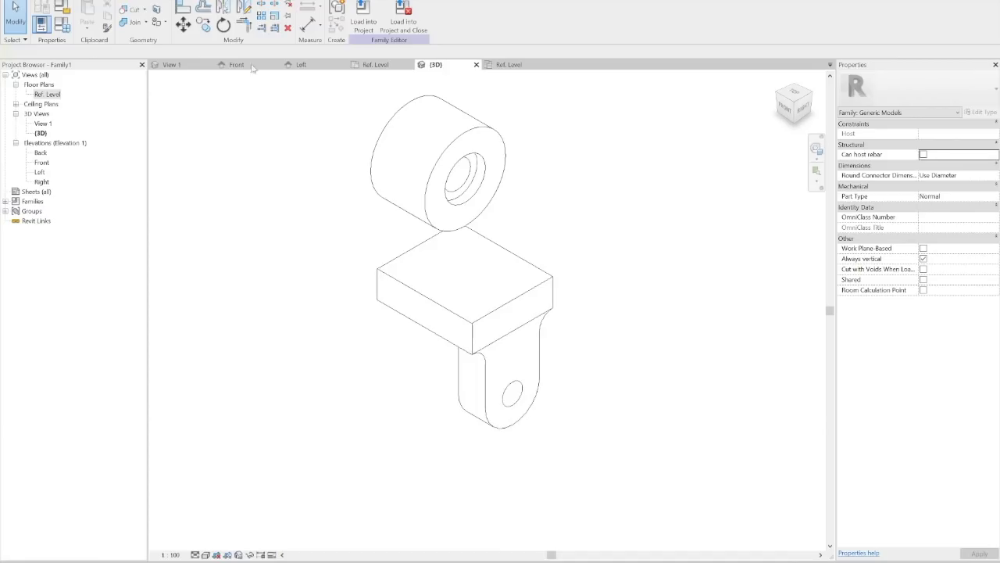
click(47, 0)
click(614, 16)
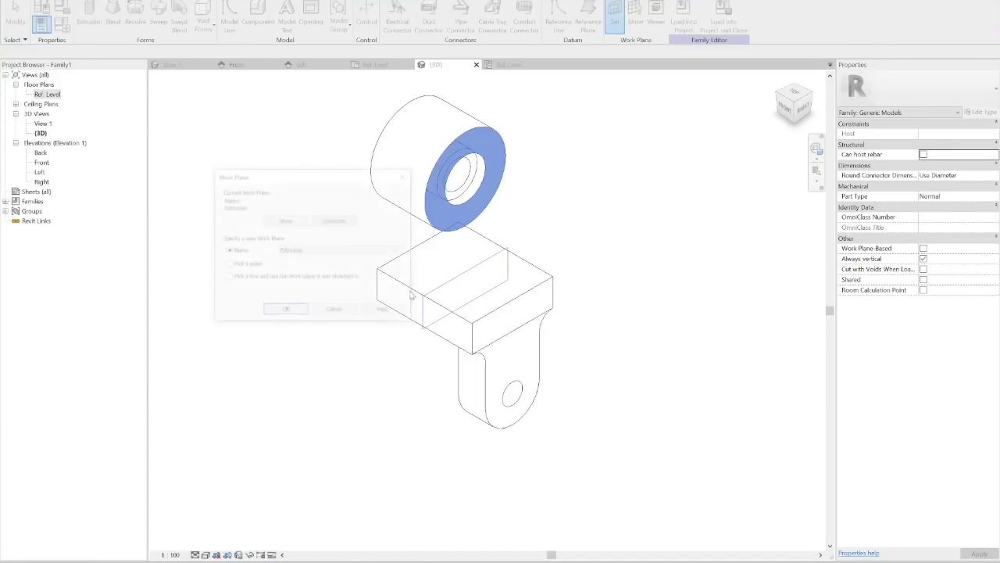
click(247, 265)
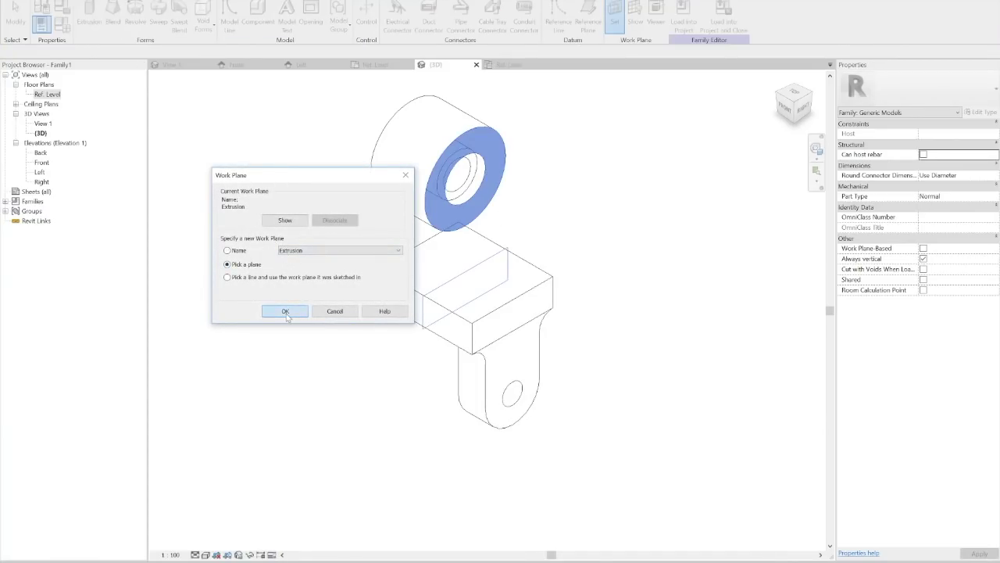
click(285, 311)
click(388, 277)
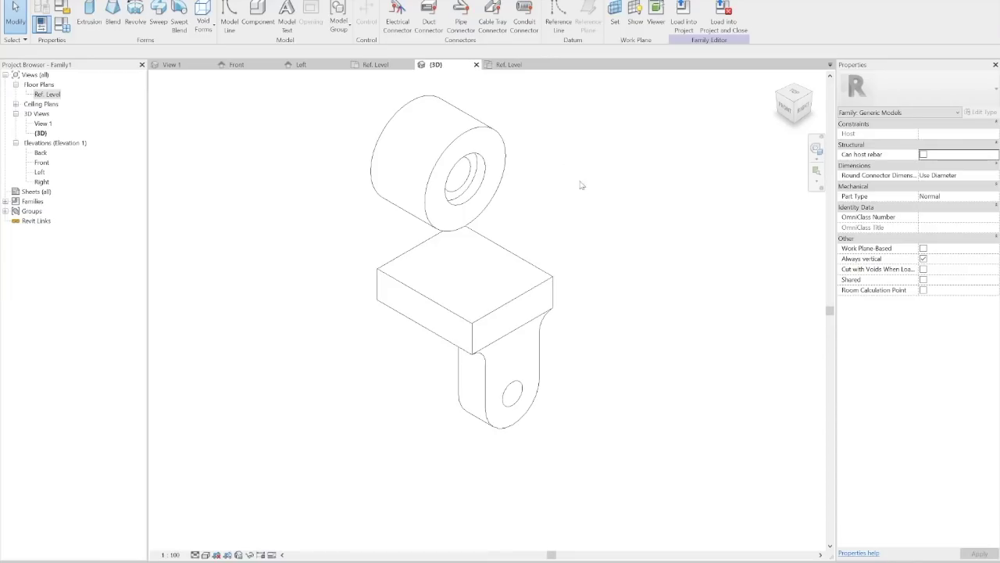
click(793, 89)
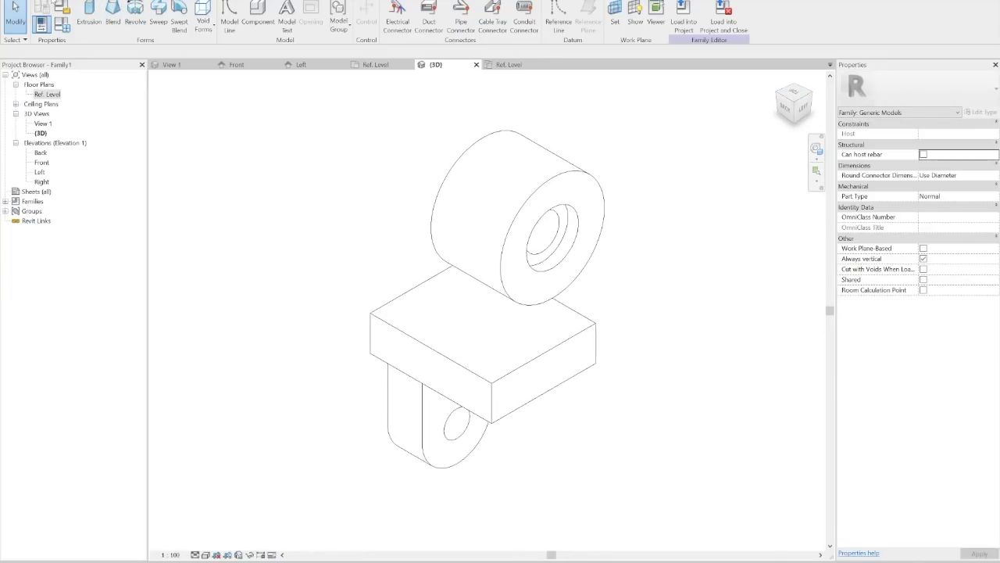
click(88, 11)
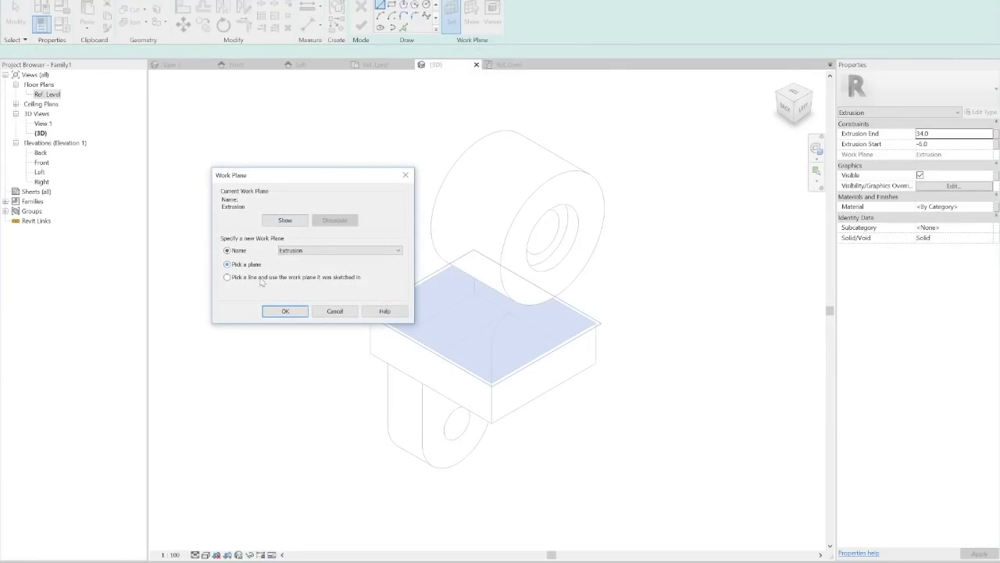
- Sketch on the block's end face in Left view, tracing the boss's lower arc and the block's top edge
click(286, 312)
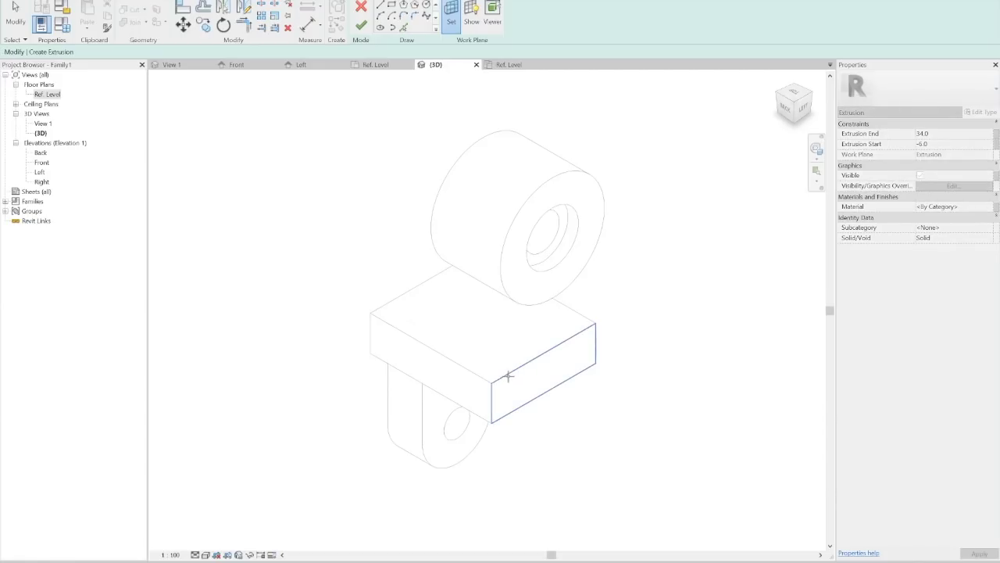
click(509, 380)
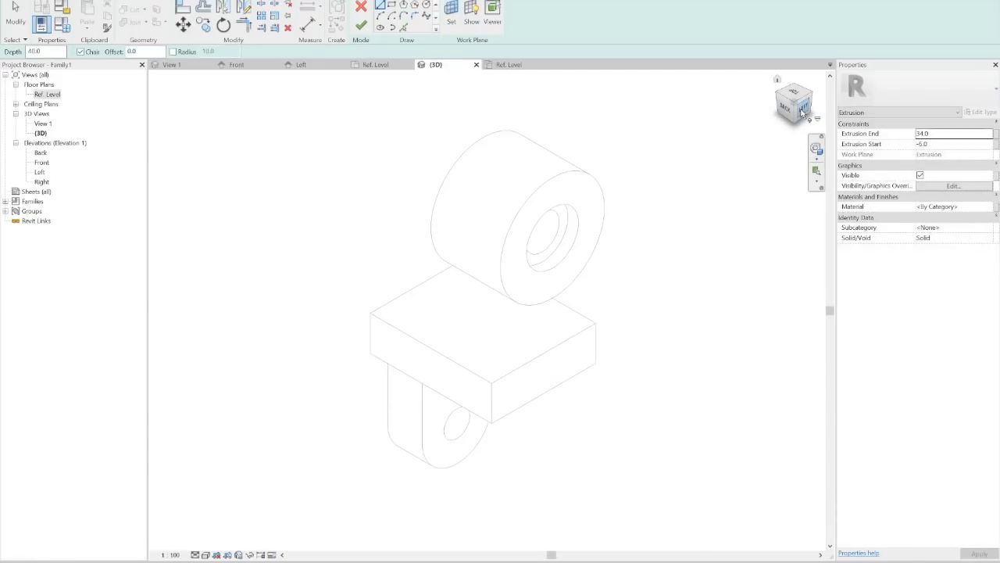
click(801, 111)
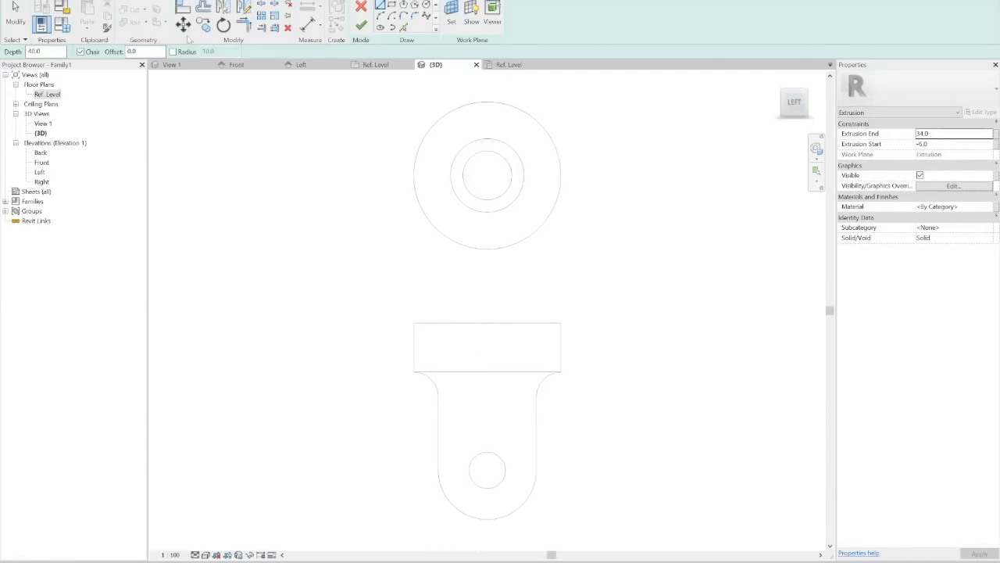
click(403, 27)
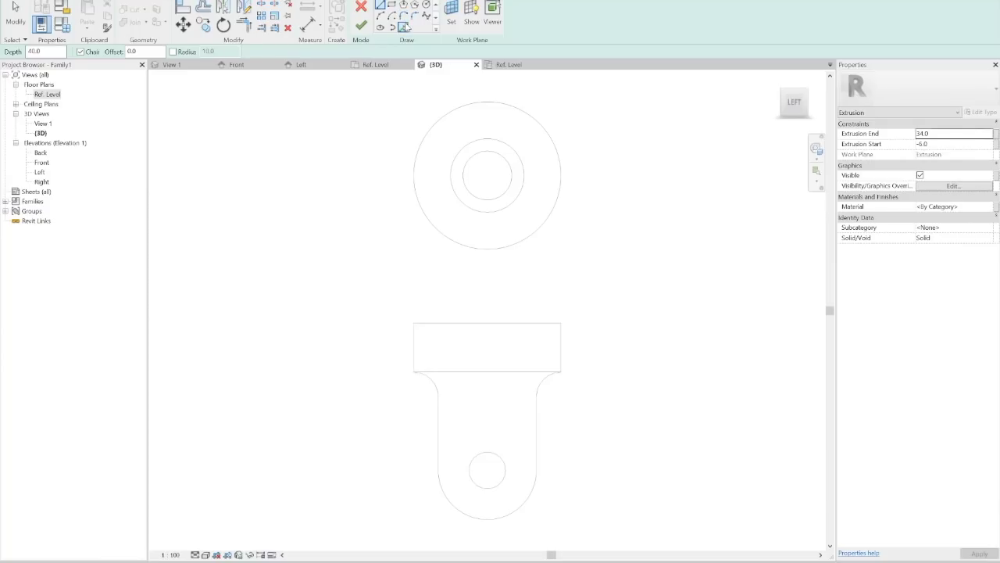
click(487, 247)
click(504, 321)
- Draw the two vertical tangent side lines down to the block and finish the plate extrusion
click(380, 5)
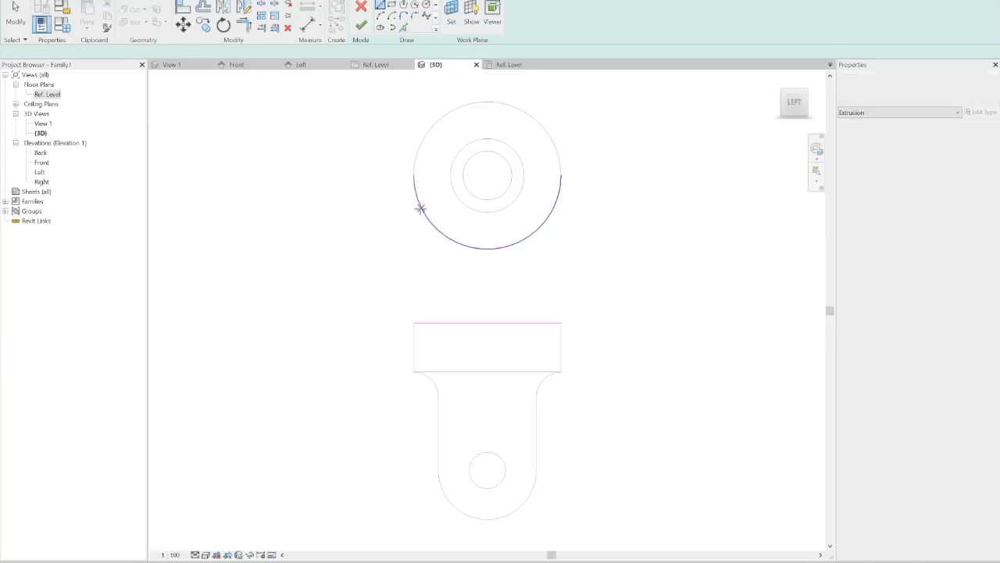
click(413, 175)
click(414, 322)
key(Escape)
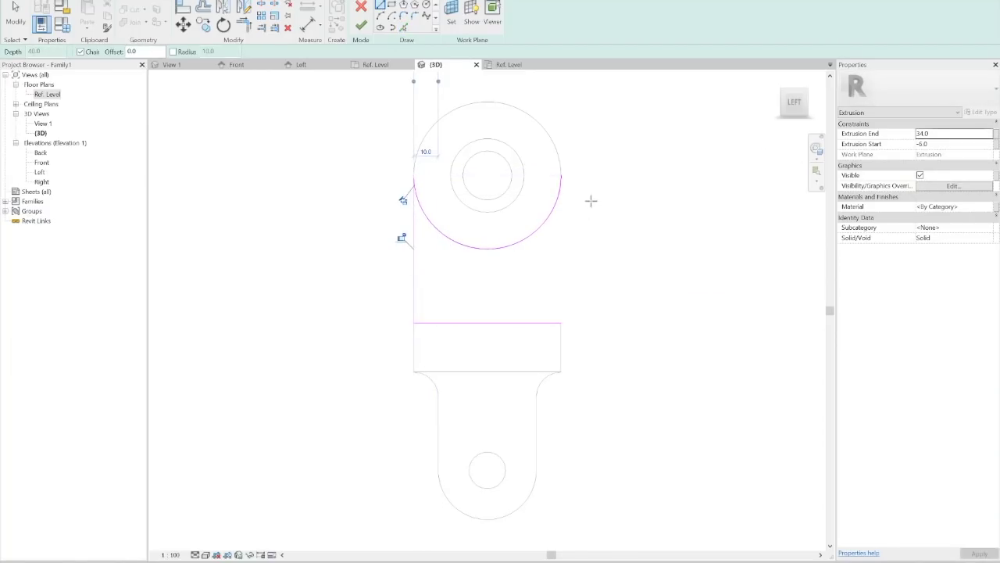
click(560, 175)
click(560, 322)
key(Escape)
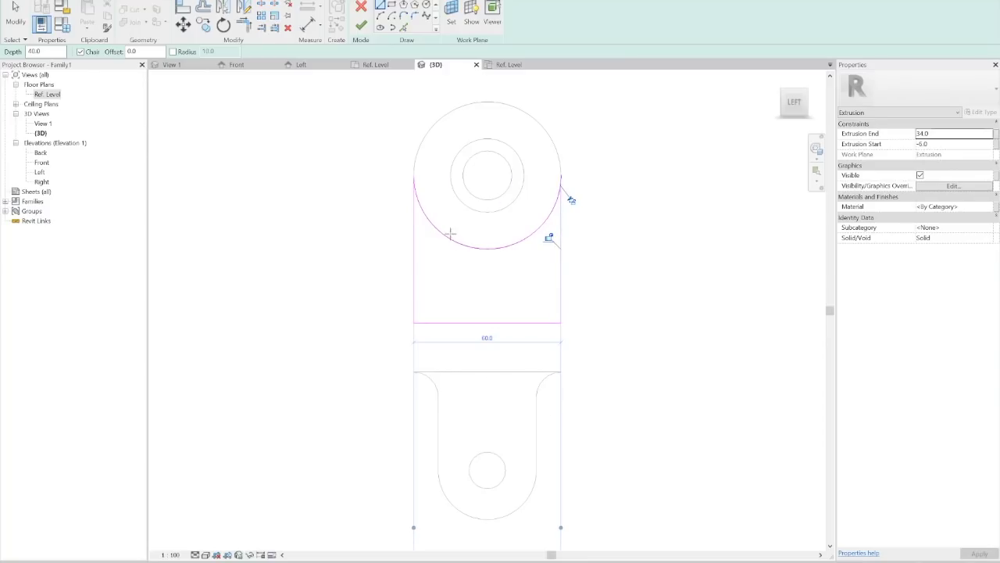
click(361, 26)
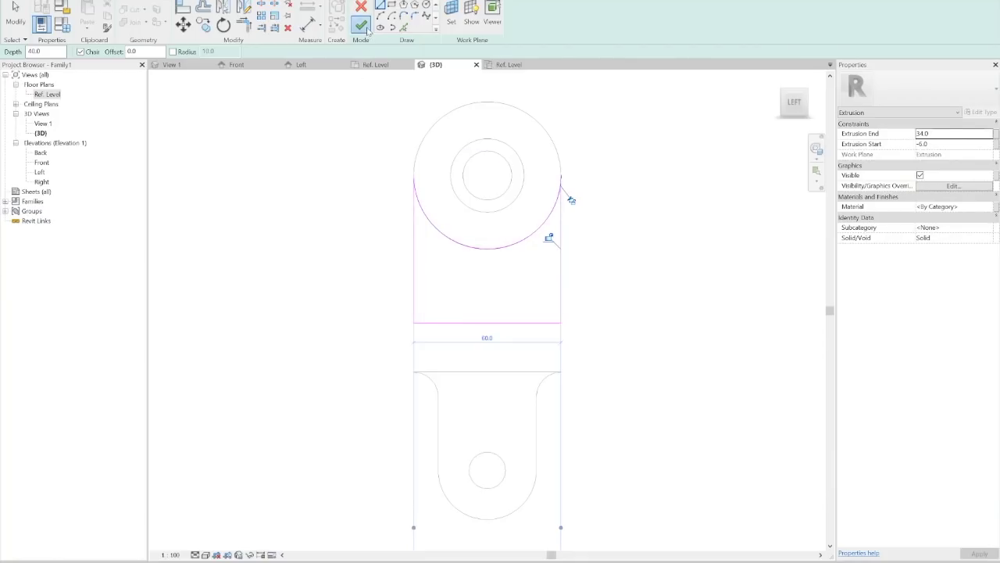
click(802, 102)
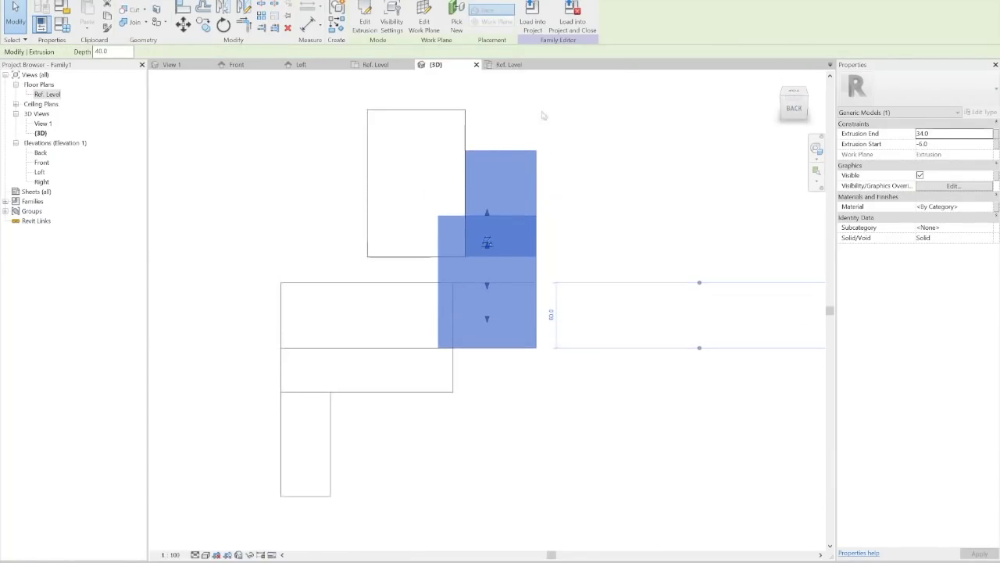
click(324, 140)
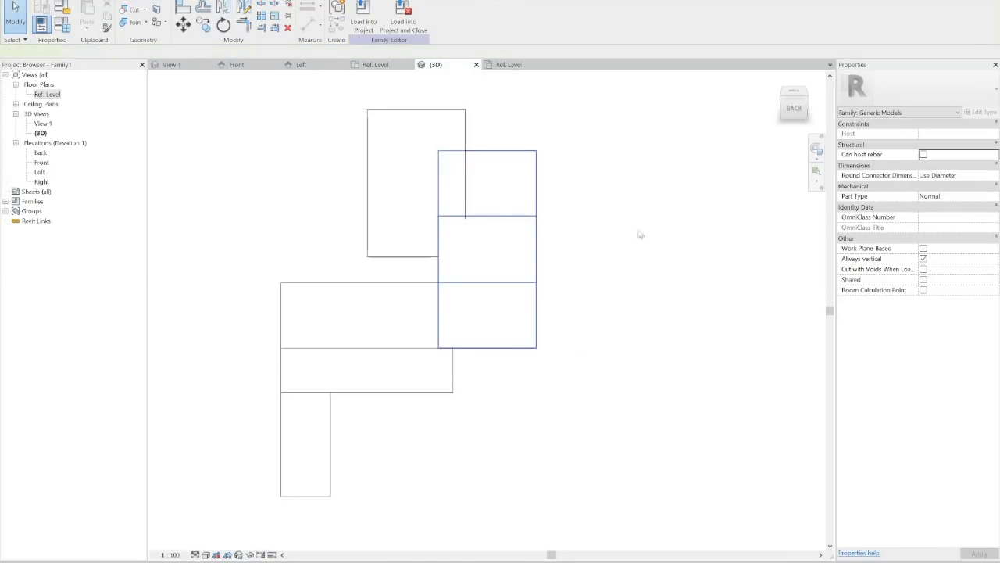
- Set the plate's Extrusion Start to 0 and End to -10, then recheck Fig. 3
click(469, 232)
click(919, 144)
key(BackSpace)
text(0)
click(926, 134)
text(10)
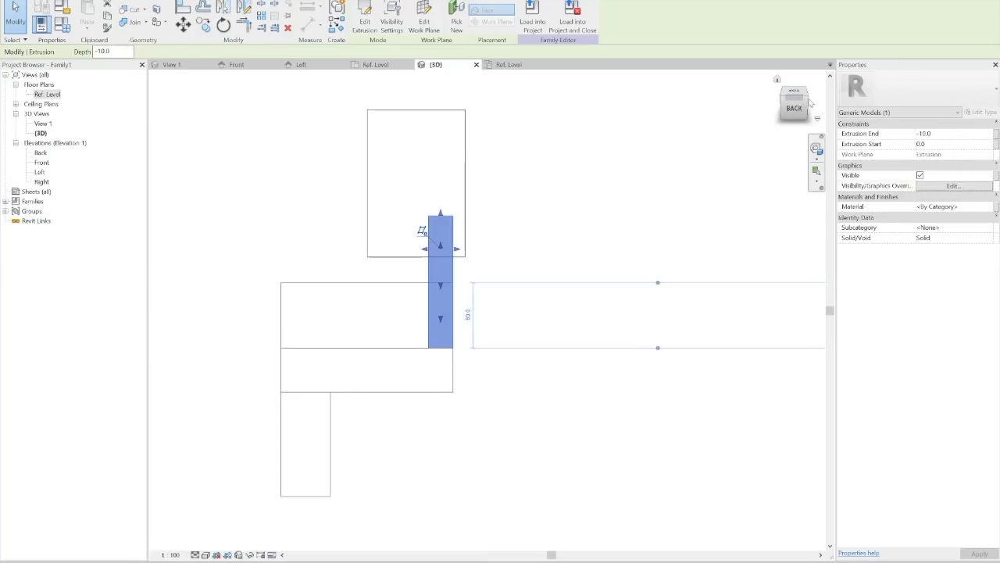
drag(811, 102, 785, 108)
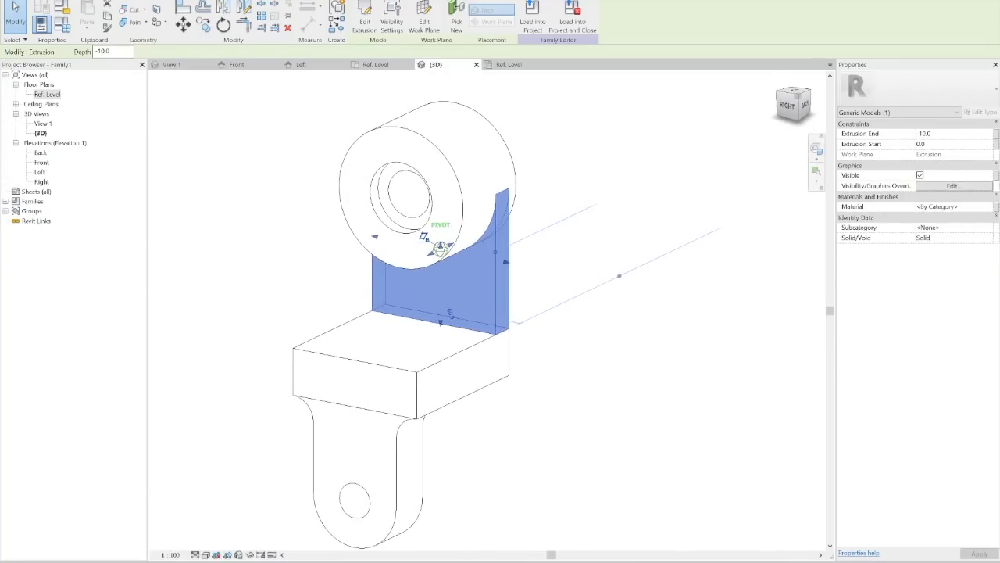
click(608, 212)
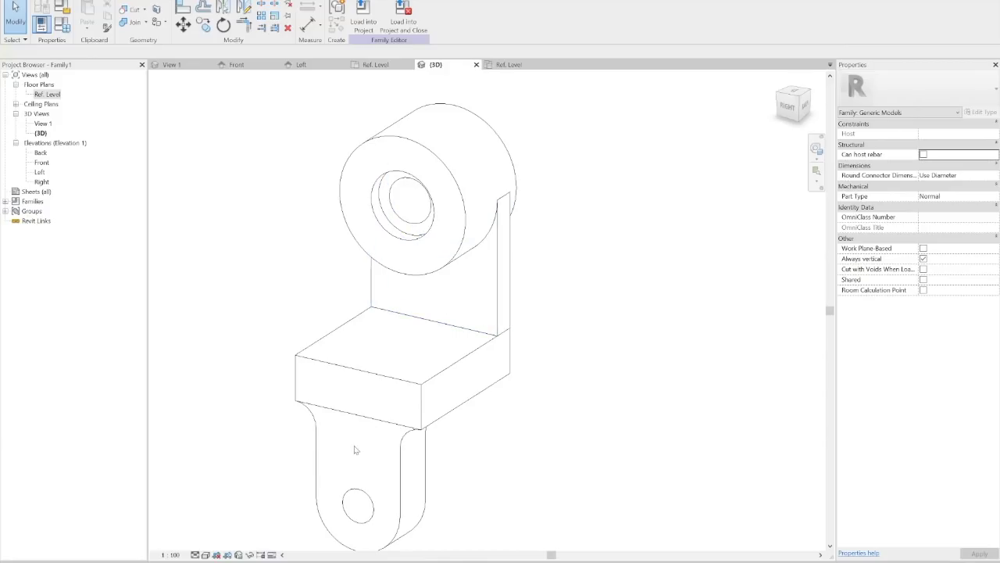
key(alt+Tab)
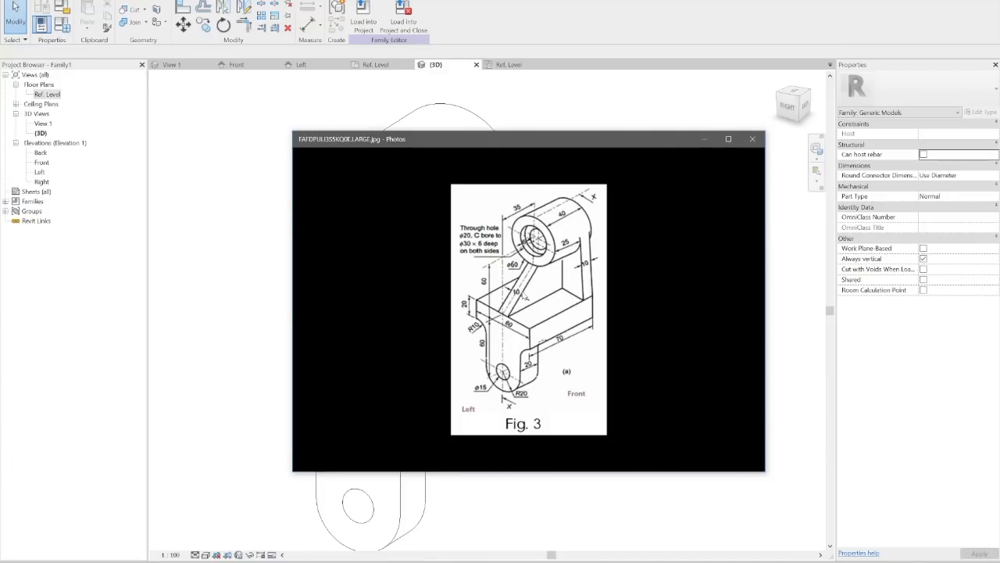
click(700, 139)
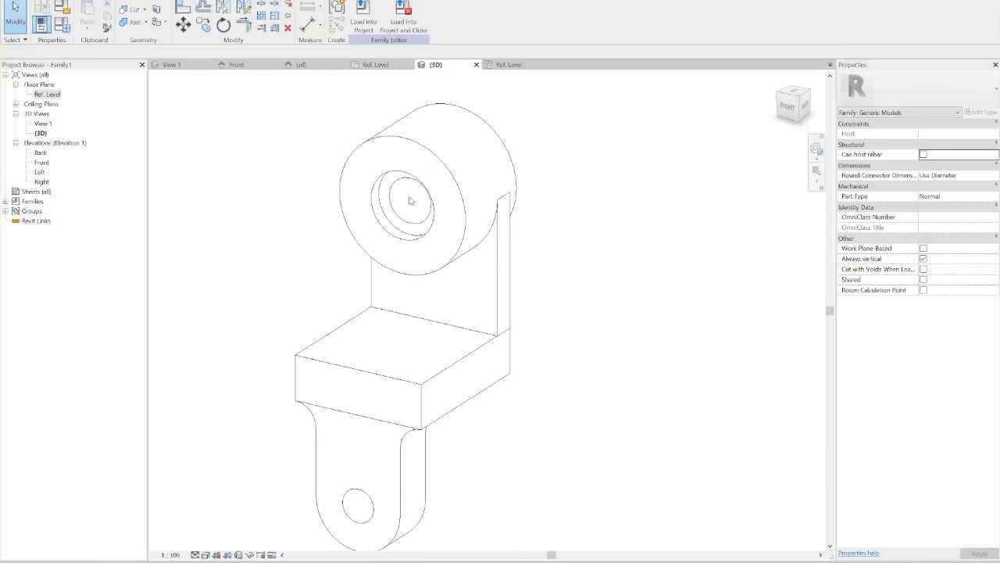
- Zoom in on the plate–boss junction, view it from the right, then orbit back to isometric
scroll(347, 285, up, 2)
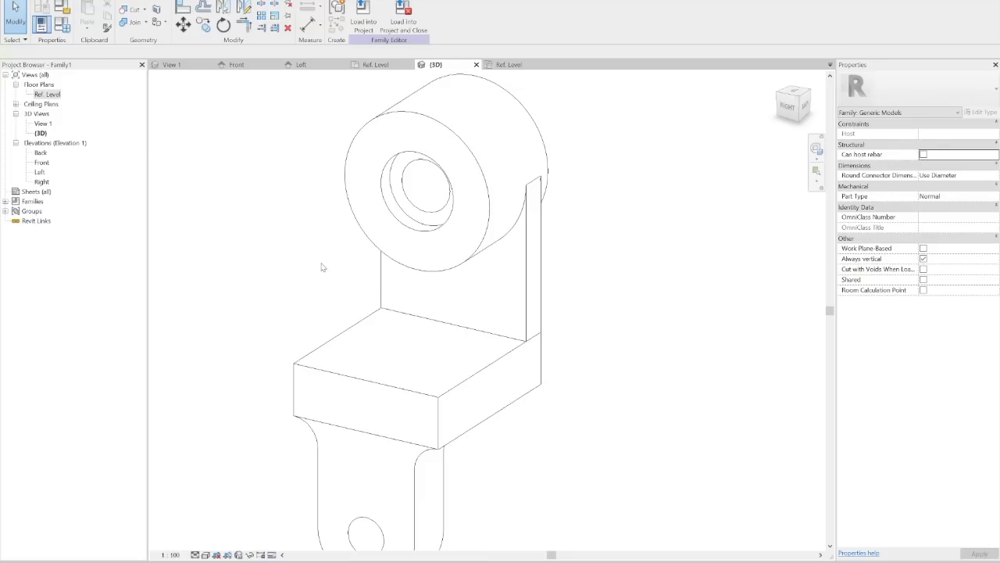
scroll(304, 283, up, 1)
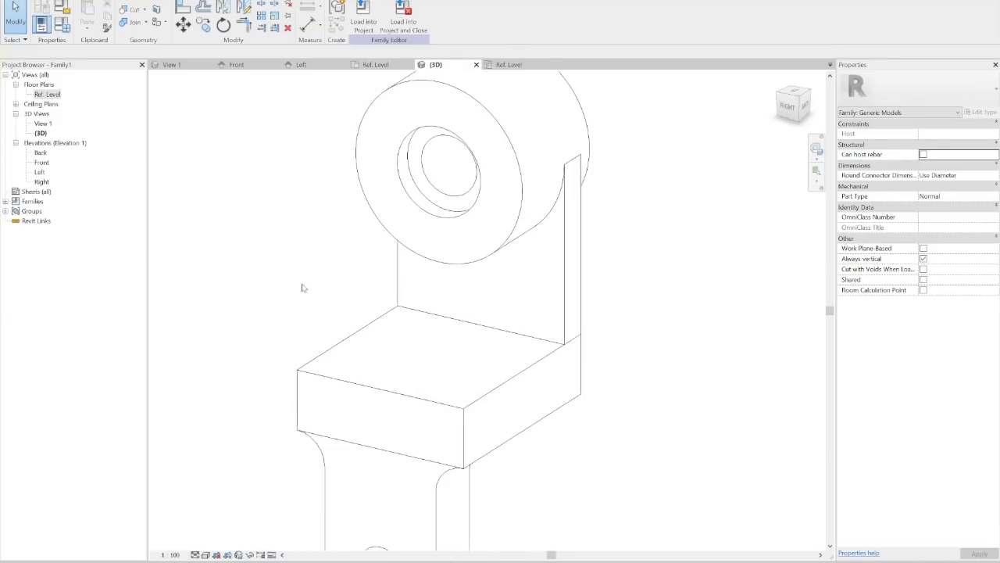
click(788, 107)
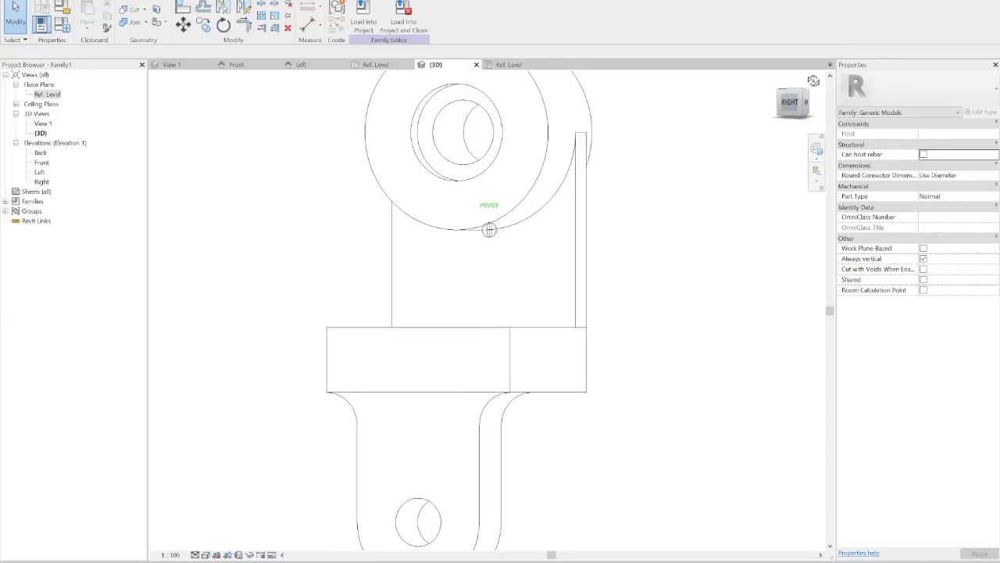
mouse_move(787, 106)
mouse_down()
mouse_move(313, 250)
mouse_move(140, 282)
mouse_up()
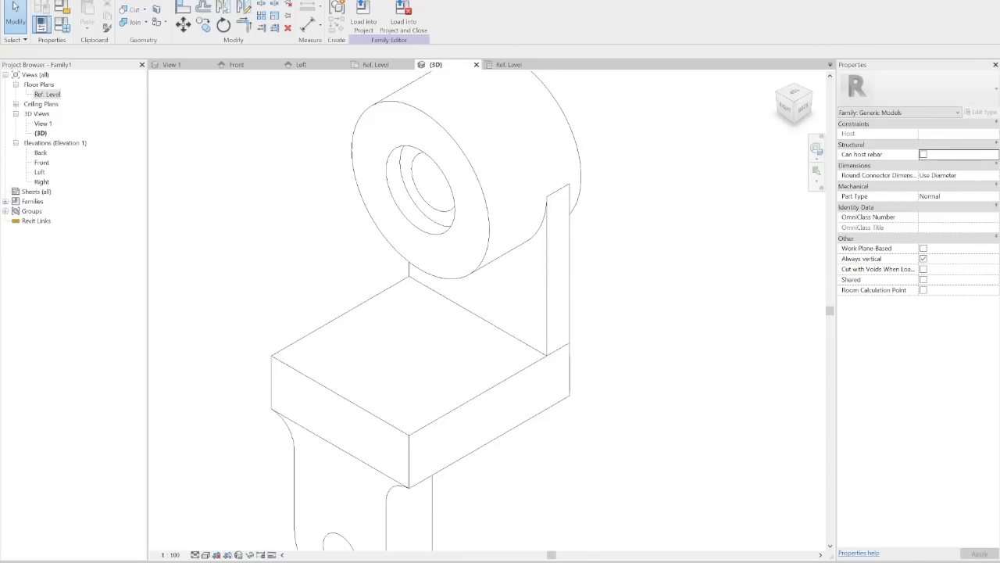
click(44, 1)
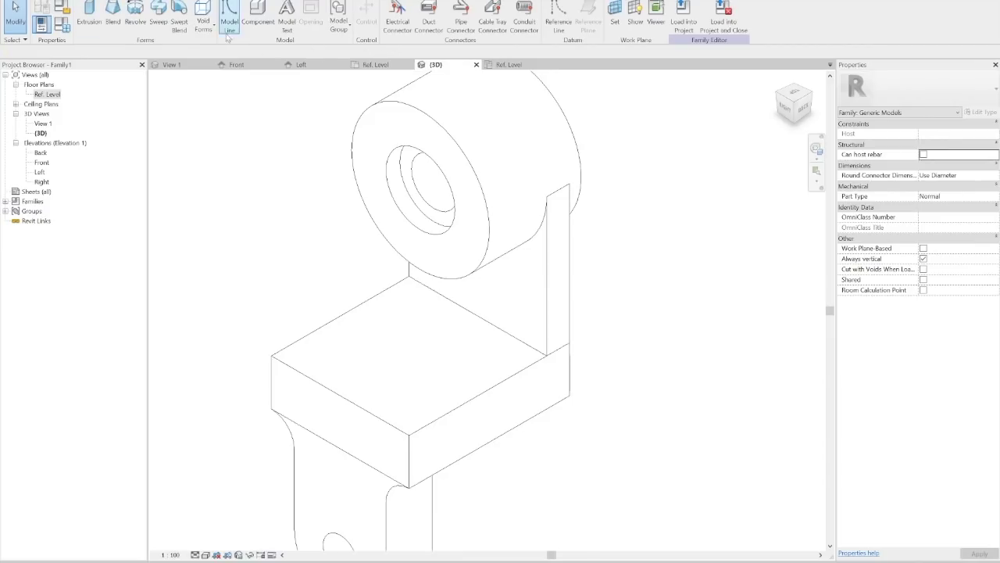
- Set the work plane to the Center (Front/Back) reference plane
click(615, 20)
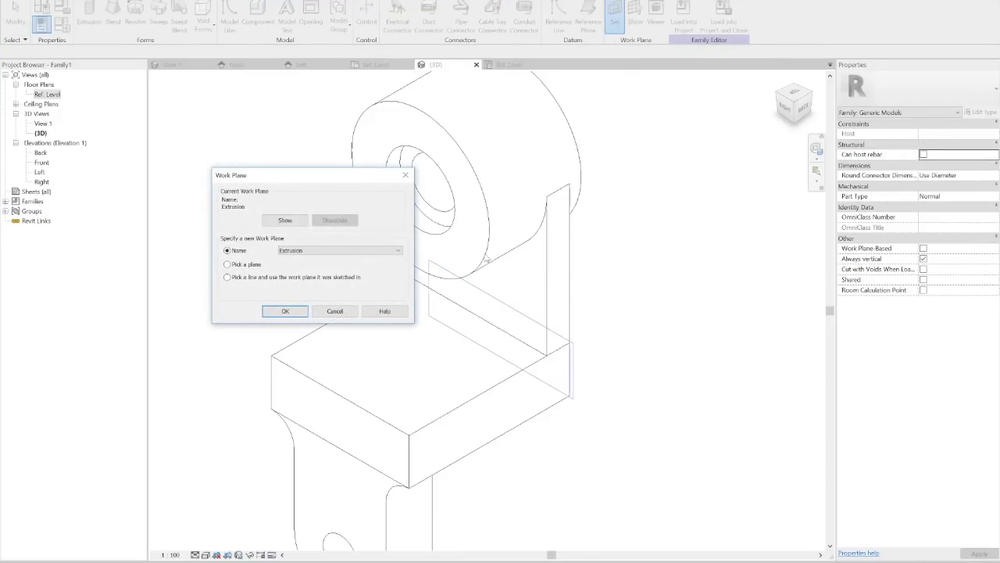
click(336, 250)
click(318, 272)
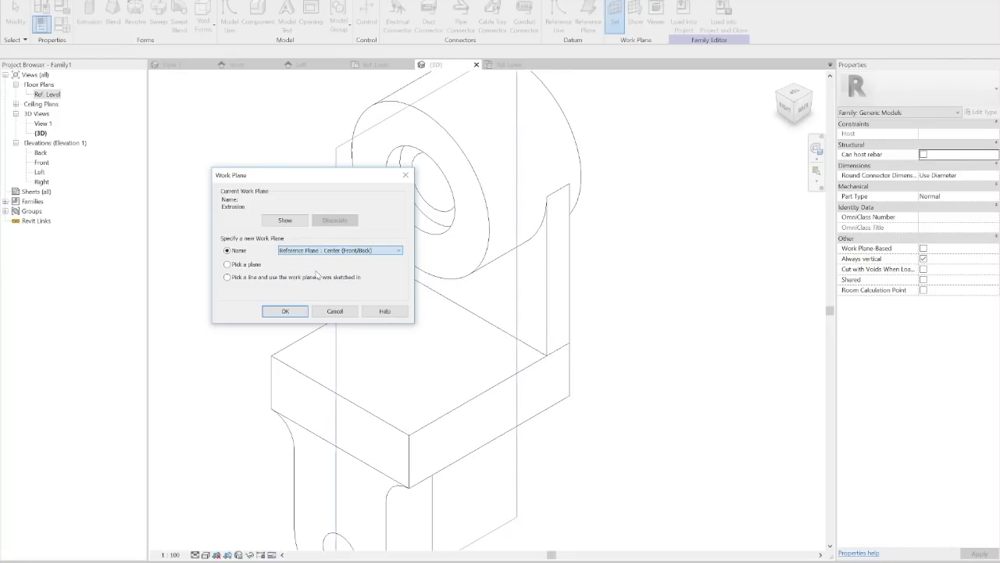
click(285, 311)
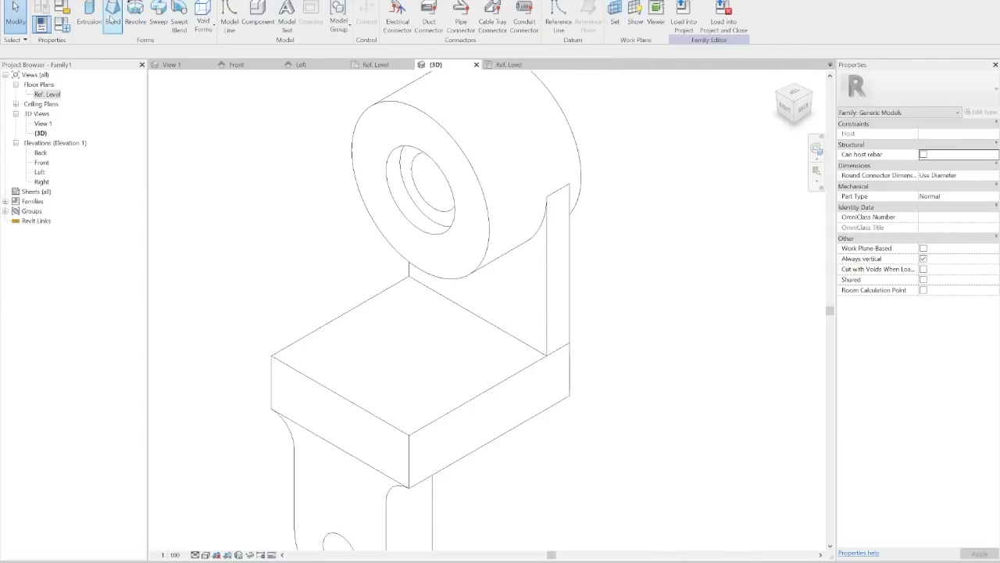
- Start a new extrusion viewed from the back, ready to pick existing edges
click(87, 14)
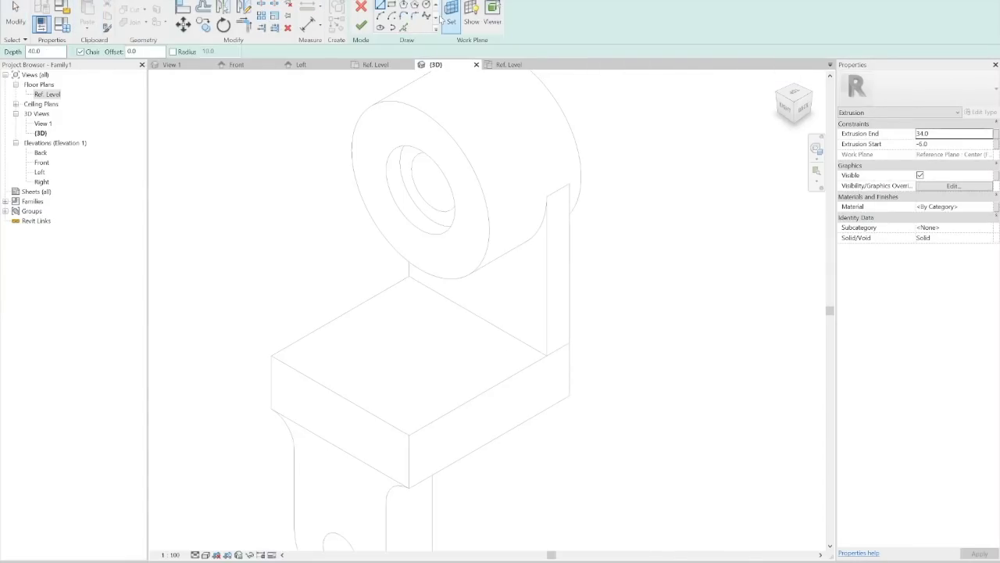
click(811, 111)
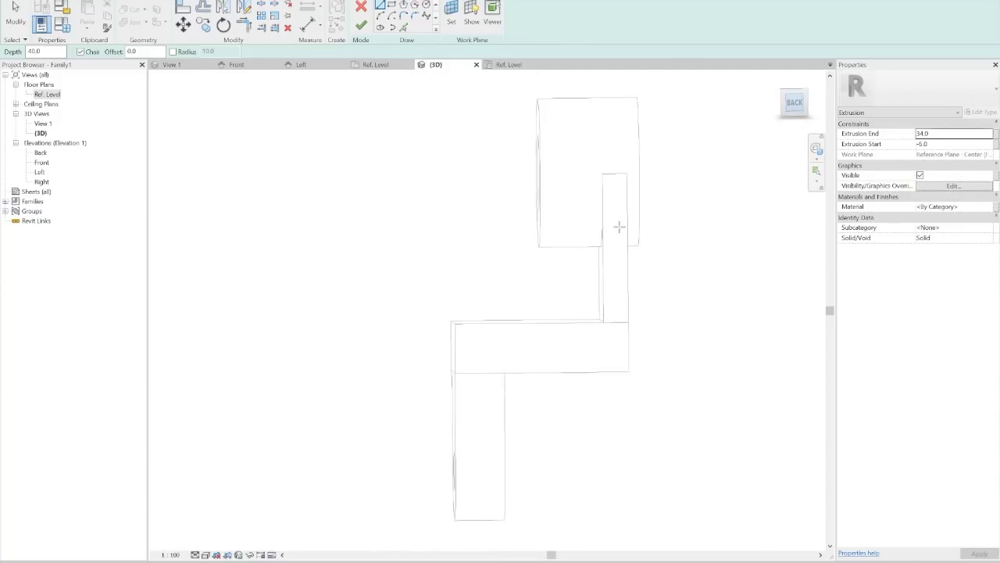
scroll(505, 174, up, 1)
scroll(505, 174, up, 1)
click(403, 28)
- Pick the plate and base edges, then draw the sloped line and the 25.0 top line
click(593, 286)
click(523, 380)
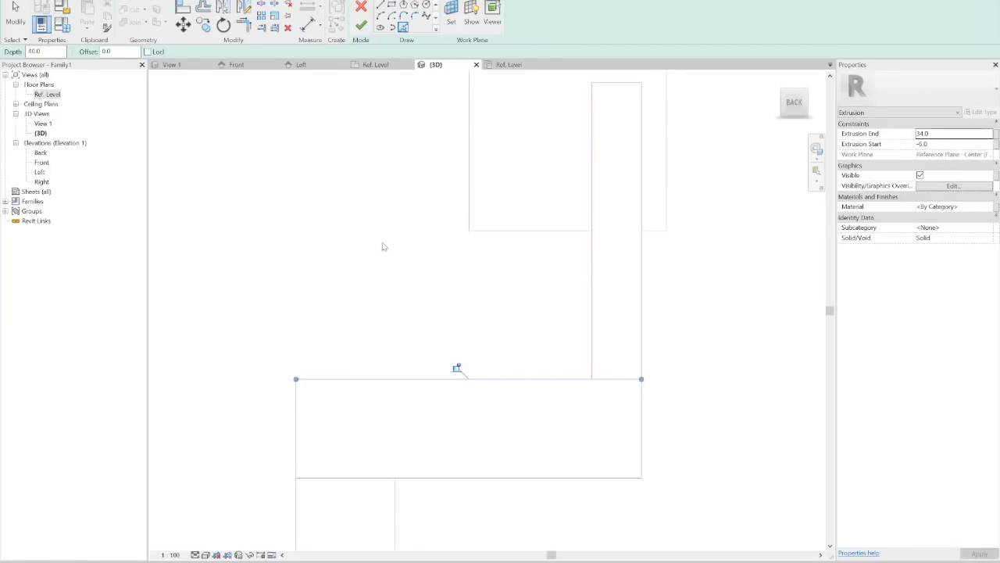
key(l)
key(i)
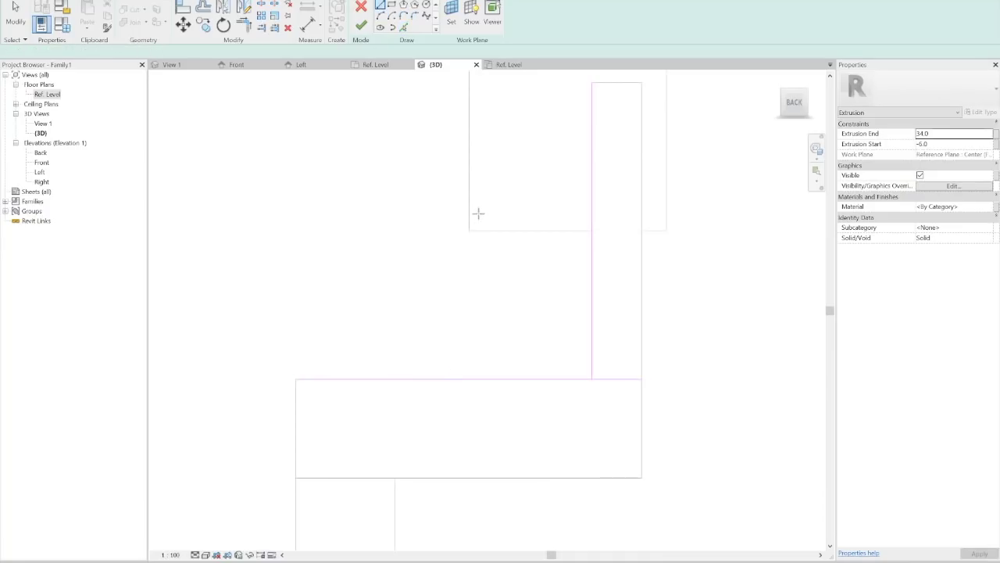
click(296, 379)
click(469, 231)
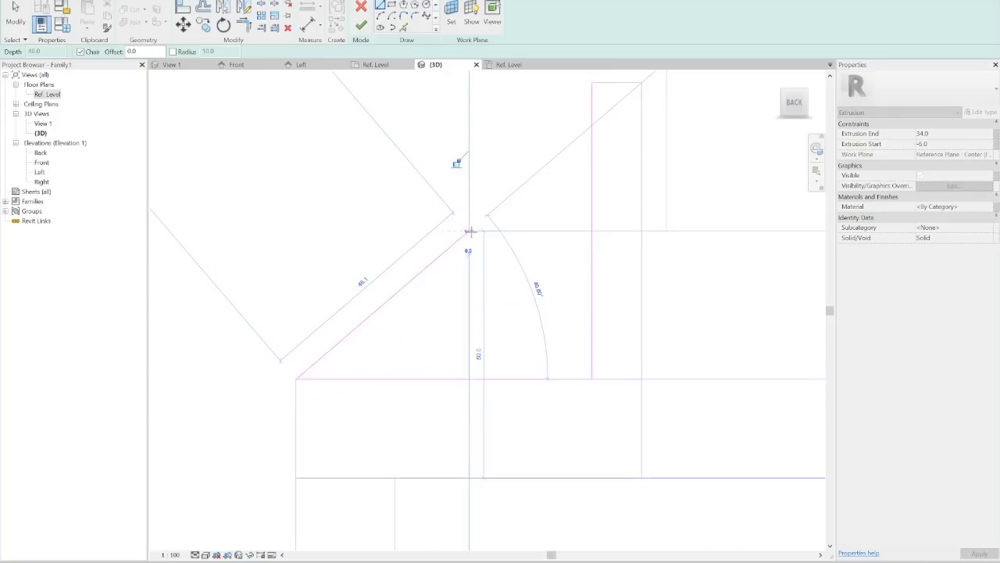
click(592, 231)
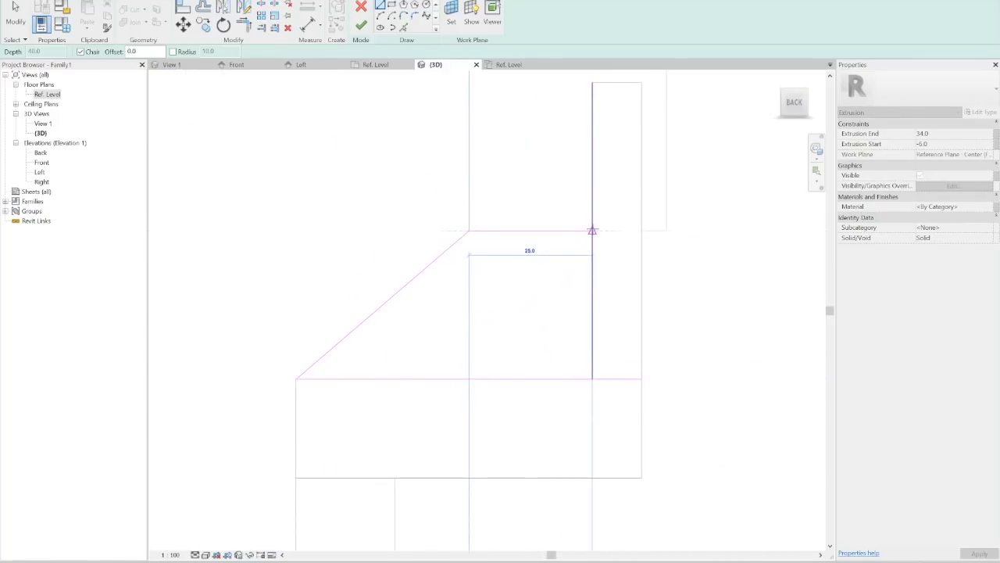
key(Escape)
key(Escape)
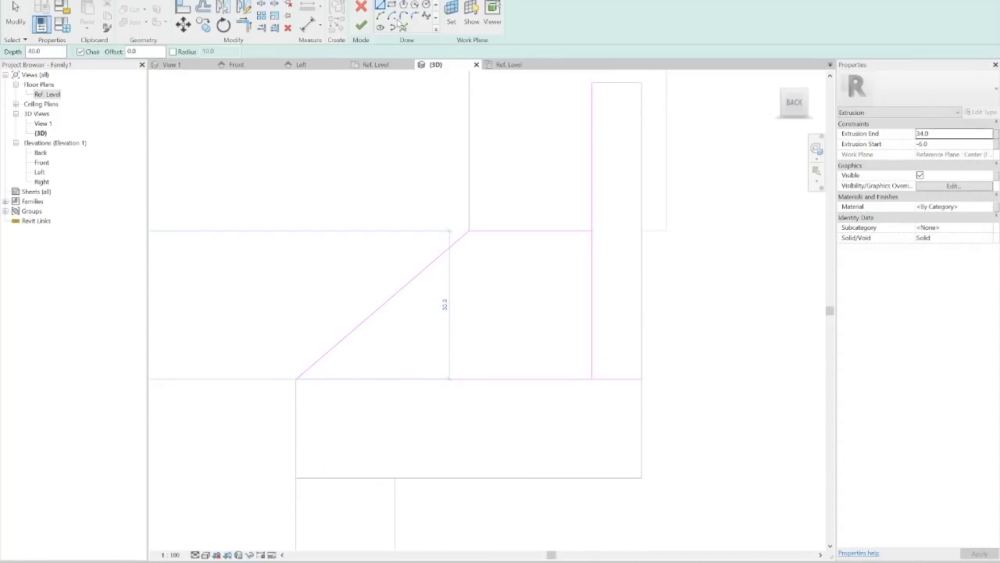
- Trim/Extend the plate edge to corners with the top line and the base edge
click(243, 26)
click(560, 232)
click(604, 285)
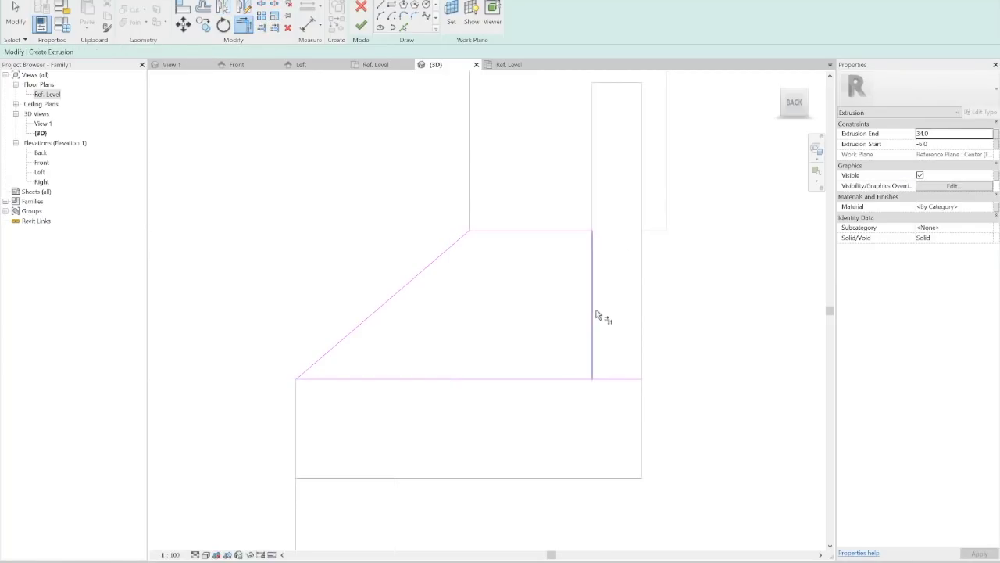
click(593, 382)
click(581, 381)
key(Escape)
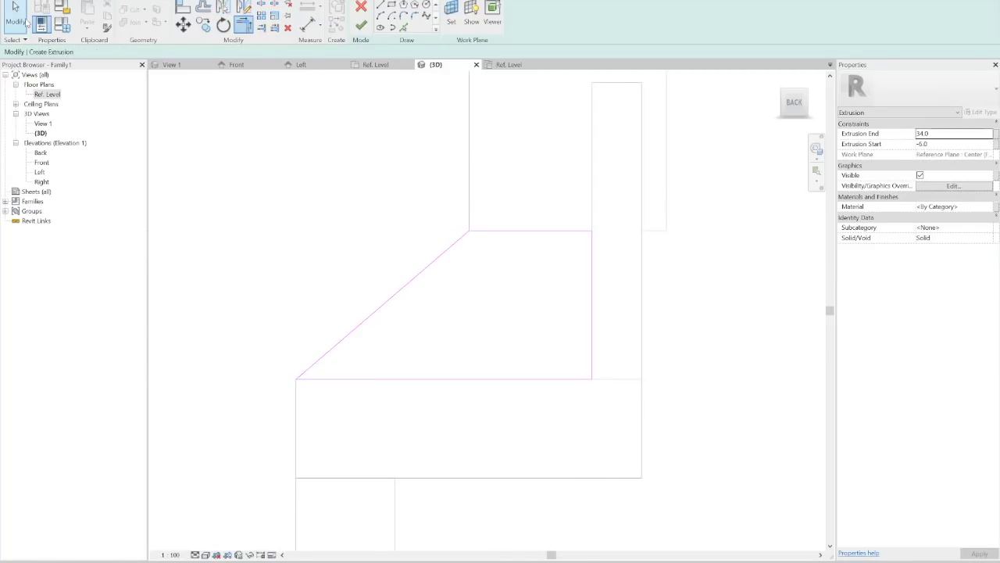
scroll(483, 249, up, 4)
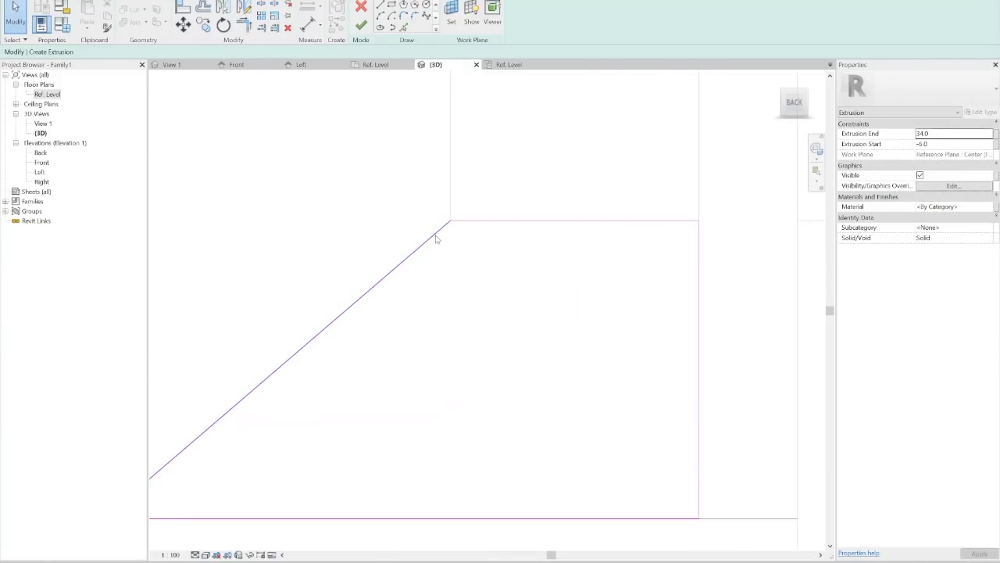
- Extend the sloped line and move the top line up onto it to close the profile
click(450, 222)
drag(451, 224, 490, 187)
click(492, 196)
click(495, 221)
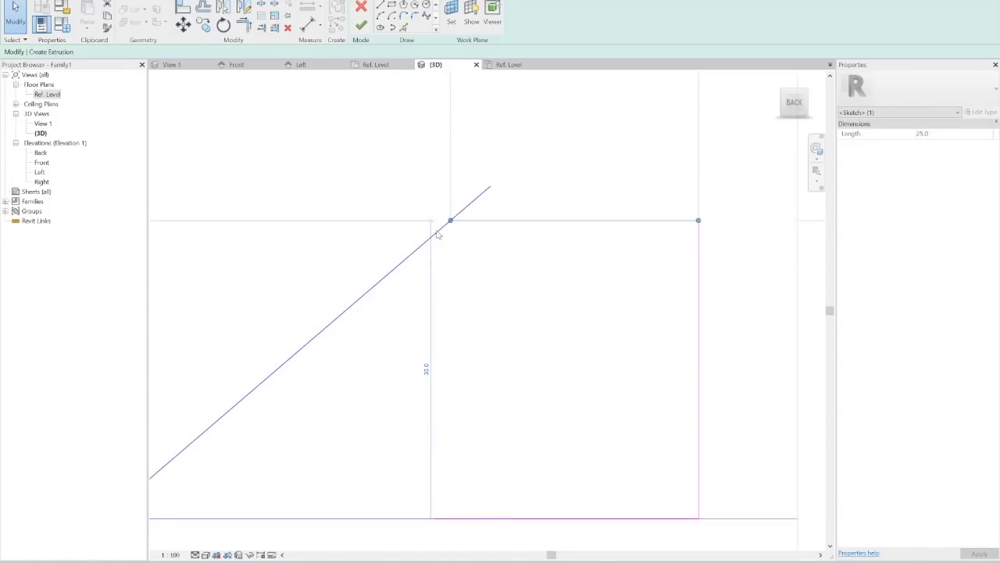
click(182, 24)
click(458, 222)
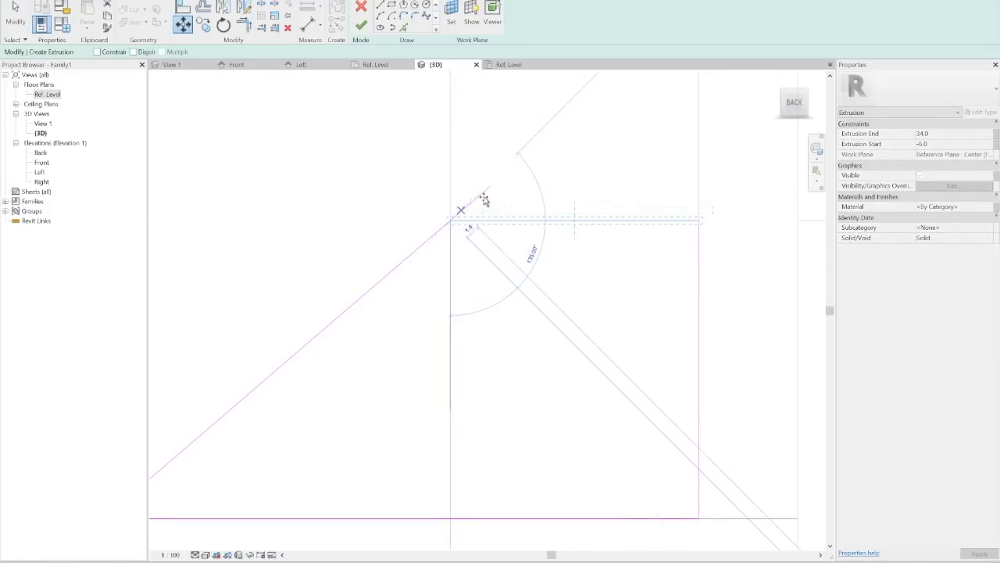
click(489, 190)
right_click(518, 205)
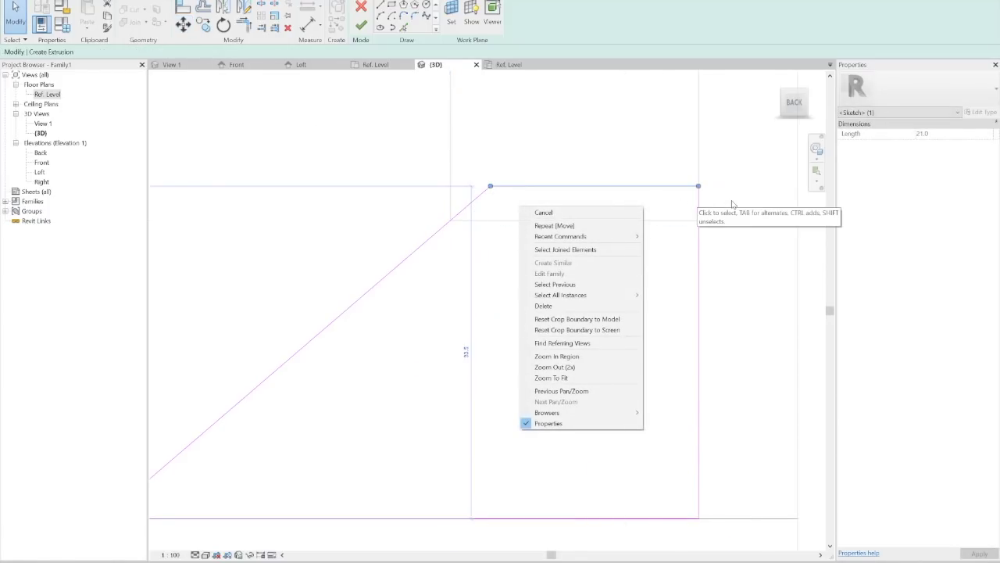
key(Escape)
key(Escape)
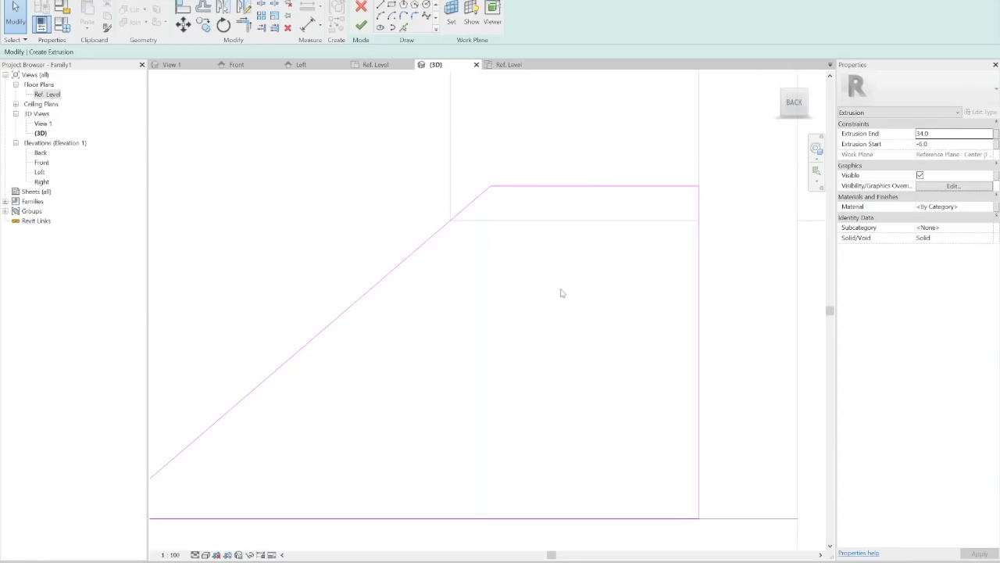
scroll(561, 293, down, 2)
scroll(506, 211, up, 1)
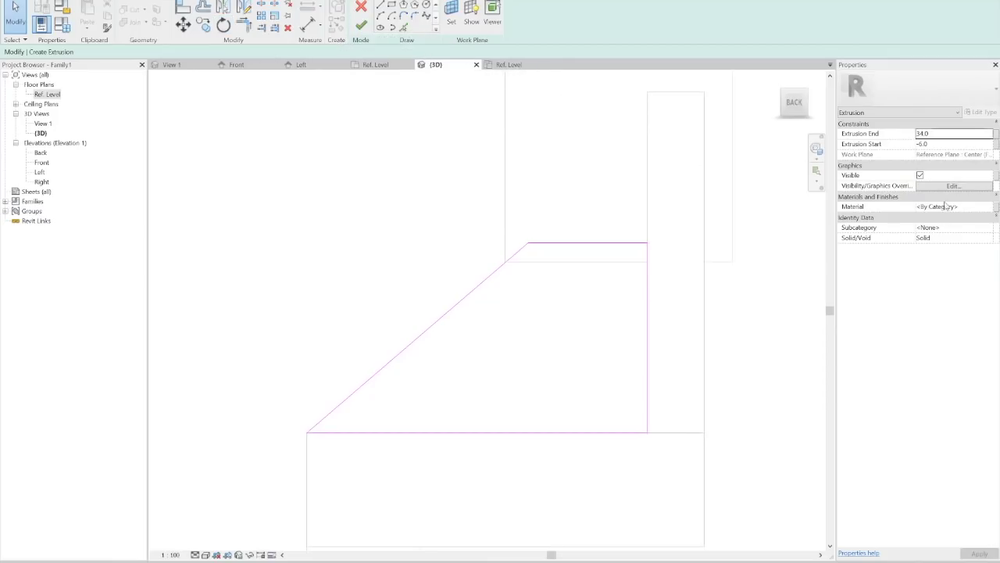
- Enter Extrusion End -5.0, attempt to finish, and dismiss the too-thin error
click(935, 134)
text(-6)
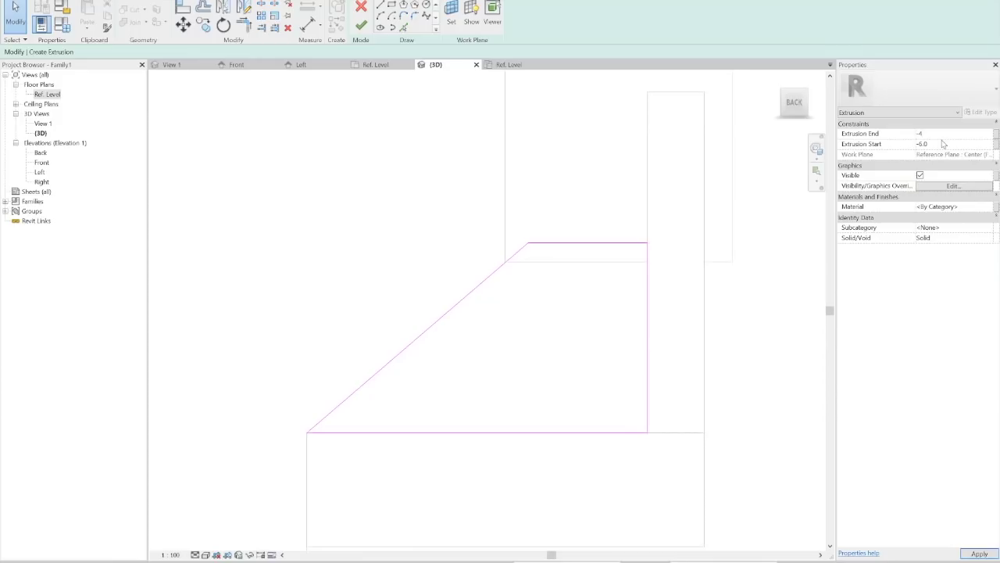
key(Tab)
key(Return)
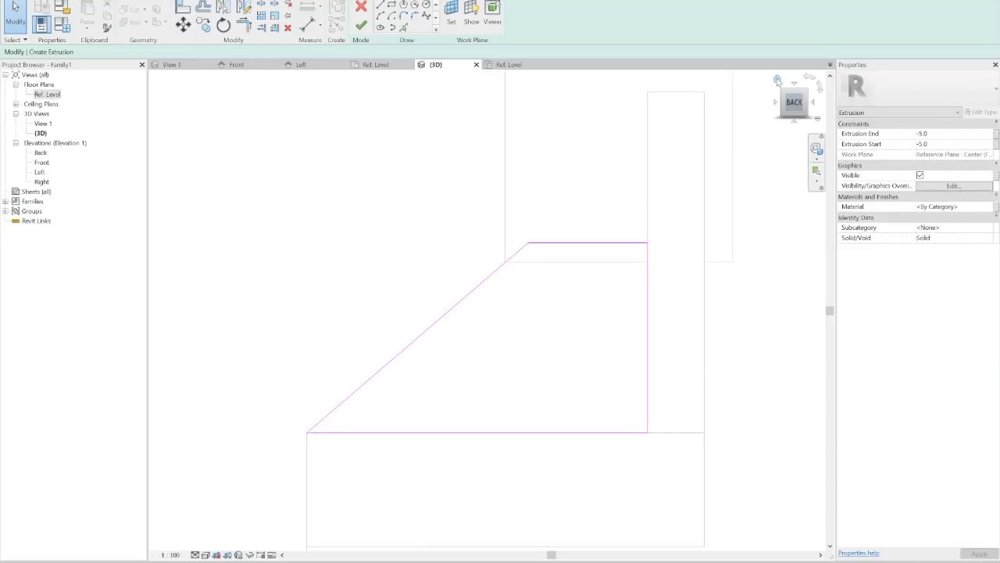
drag(786, 95, 761, 125)
click(366, 31)
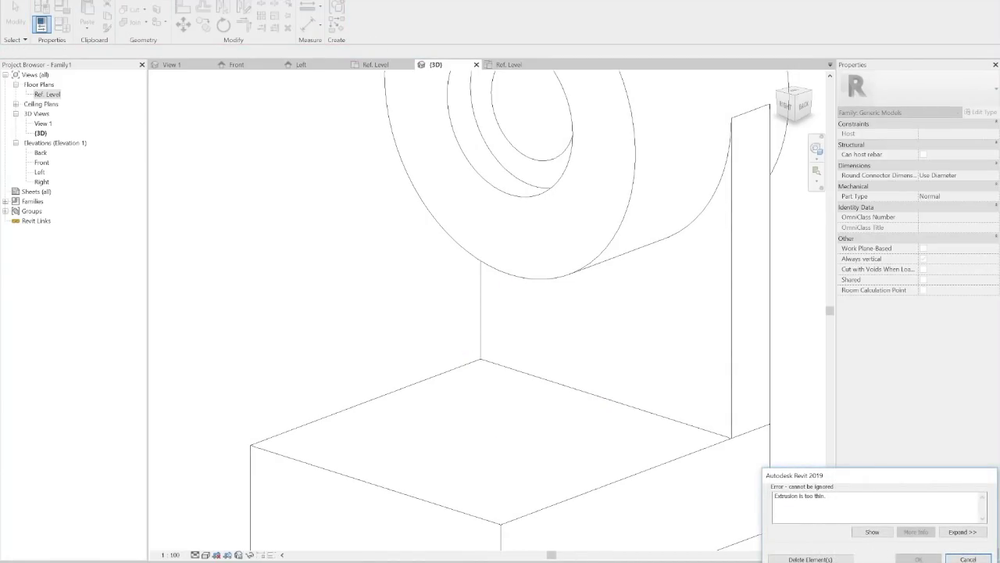
click(969, 559)
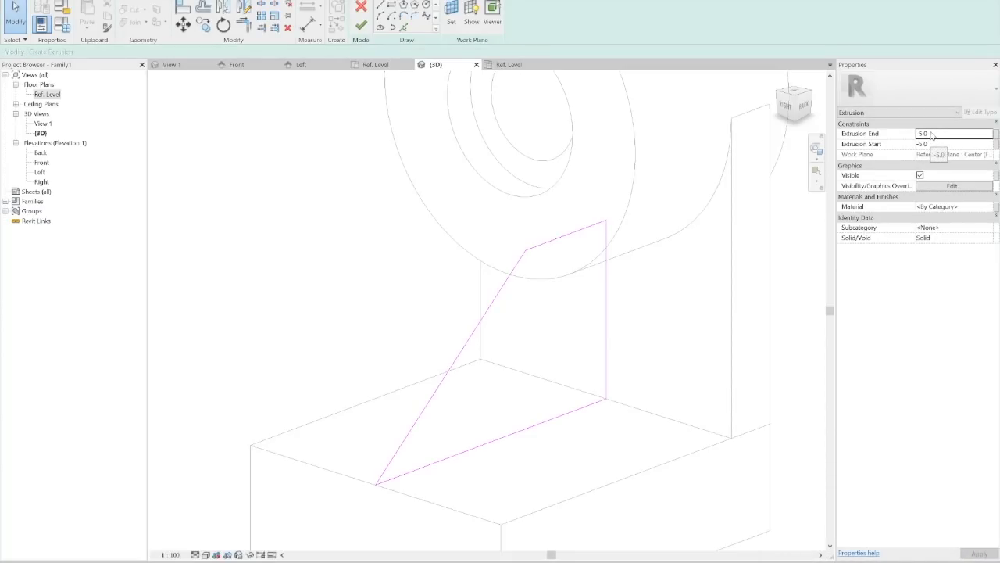
- Set Extrusion Start to 5.0 and finish the 10-thick rib
click(929, 144)
text(5.0)
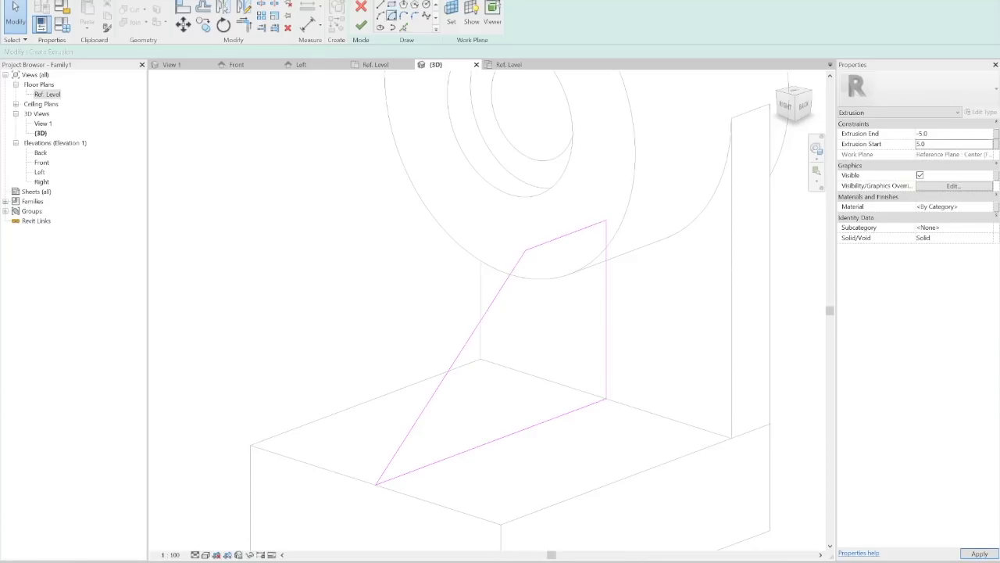
click(361, 26)
scroll(453, 347, down, 2)
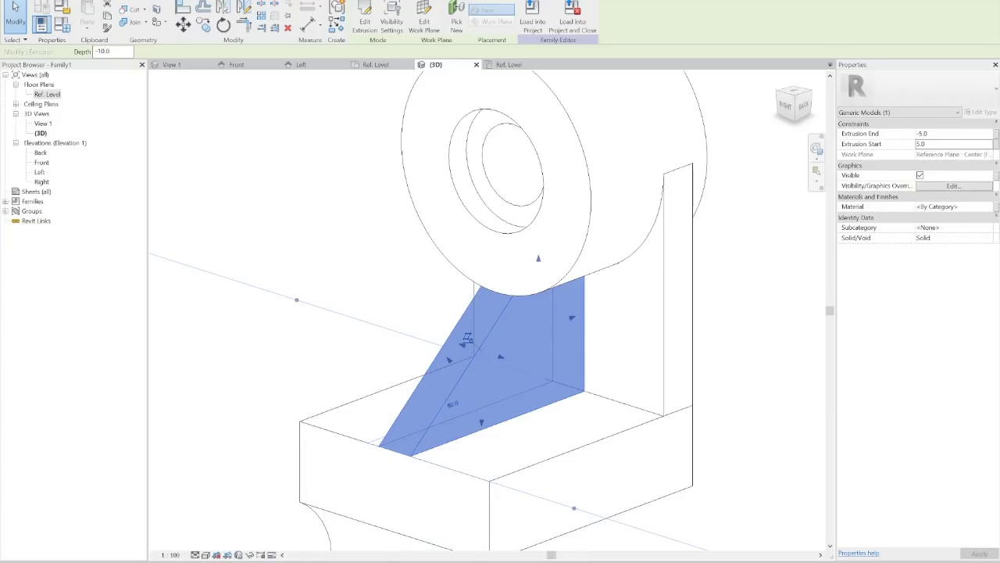
key(alt+Tab)
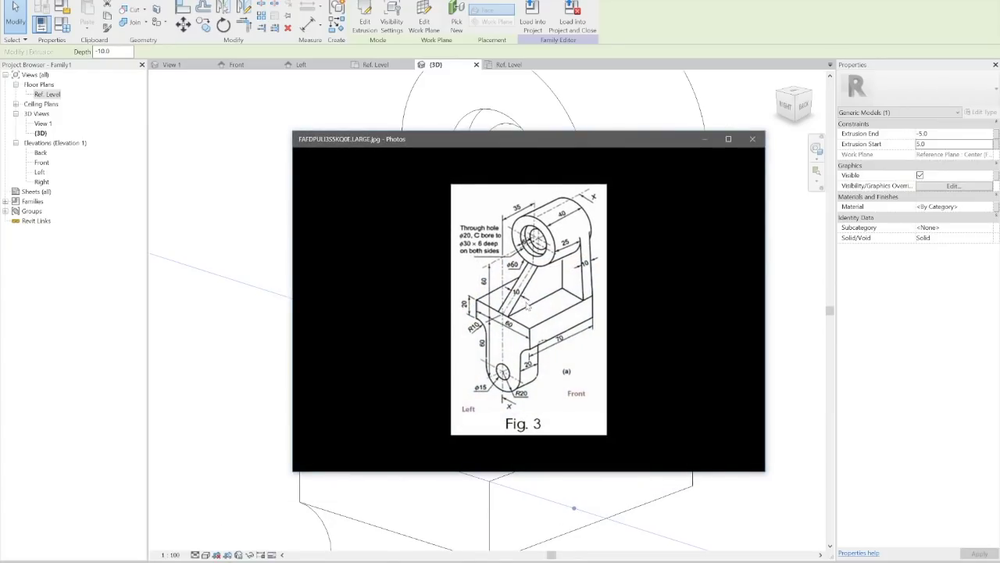
click(704, 139)
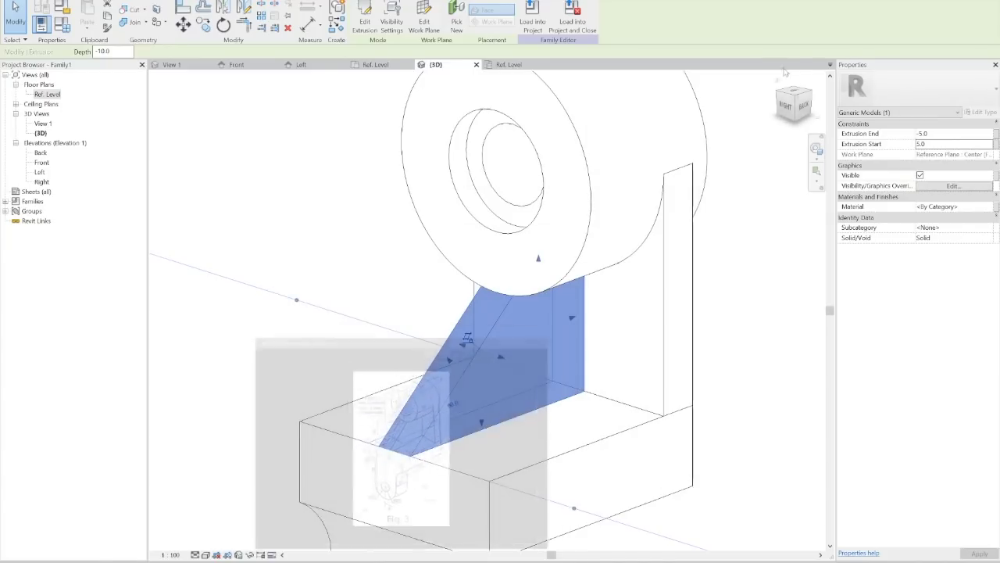
shift+middle_drag(698, 154, 289, 100)
shift+middle_drag(481, 350, 473, 286)
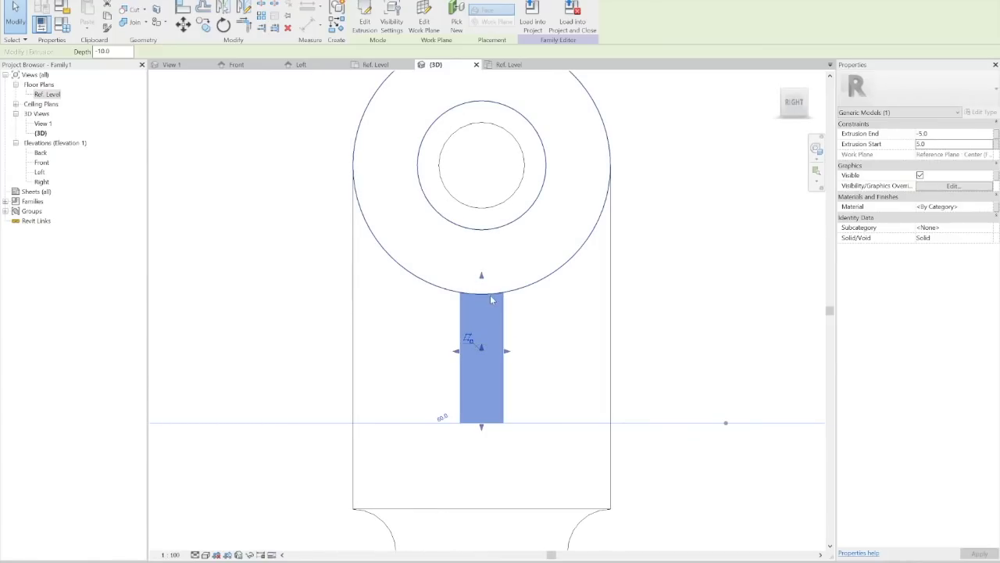
scroll(478, 297, up, 2)
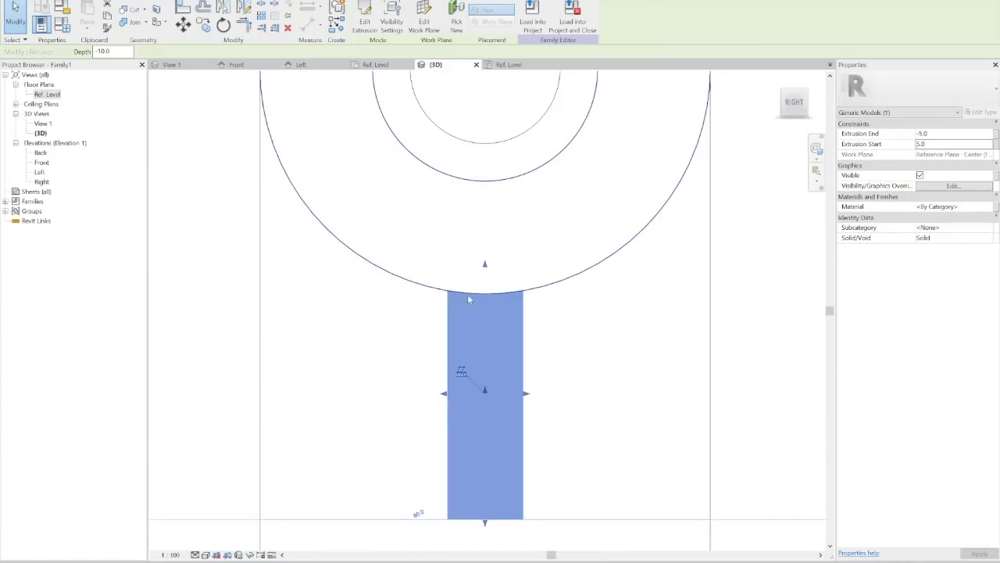
drag(795, 101, 544, 204)
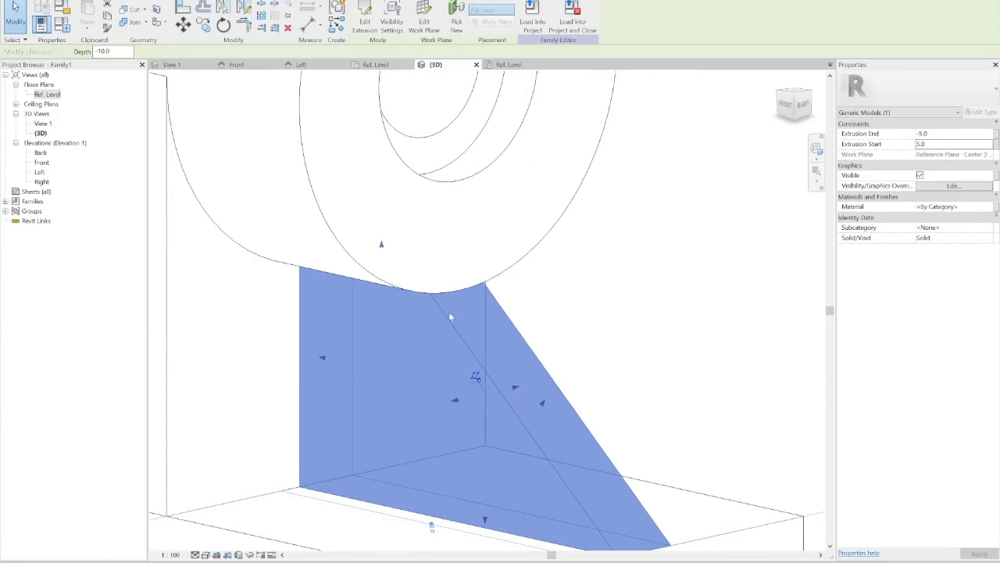
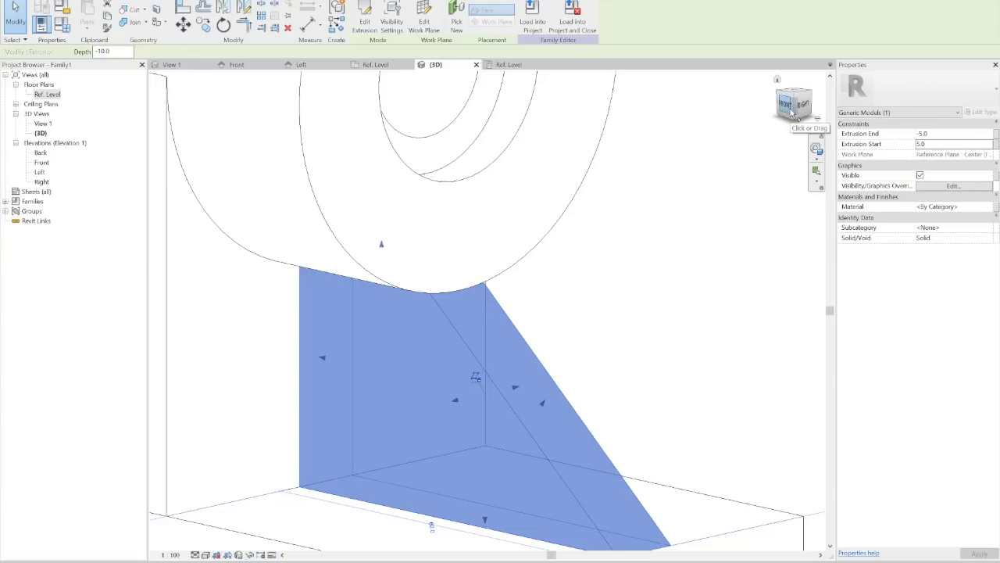
- Start a void extrusion and set its work plane to the ring's flat face
scroll(456, 278, down, 5)
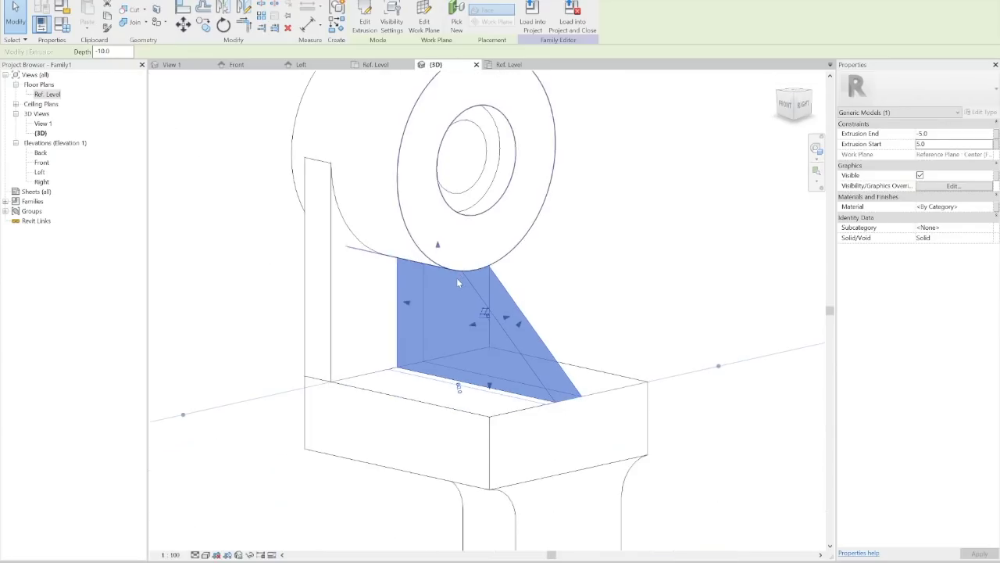
scroll(516, 280, up, 2)
scroll(532, 286, down, 2)
scroll(555, 288, up, 2)
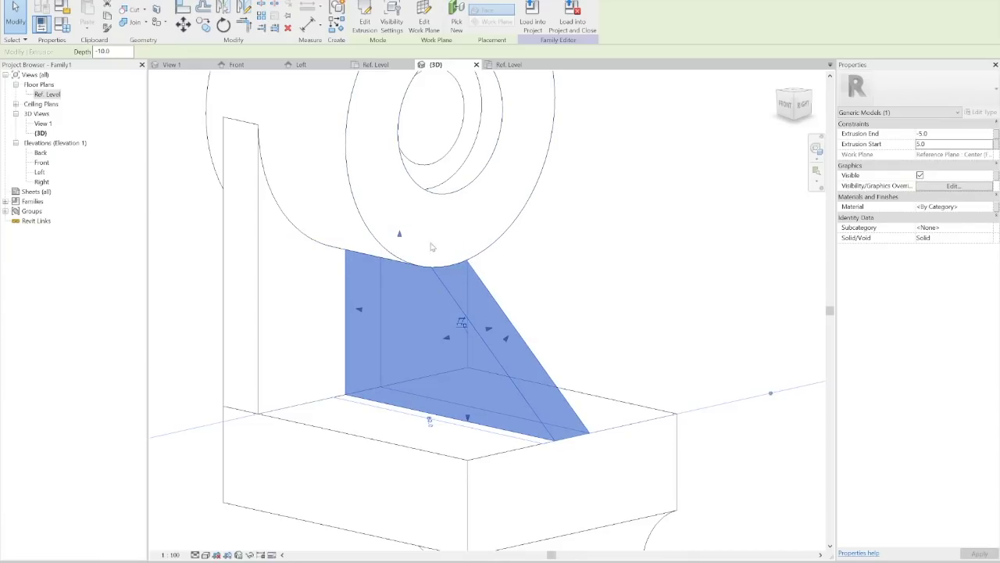
click(538, 290)
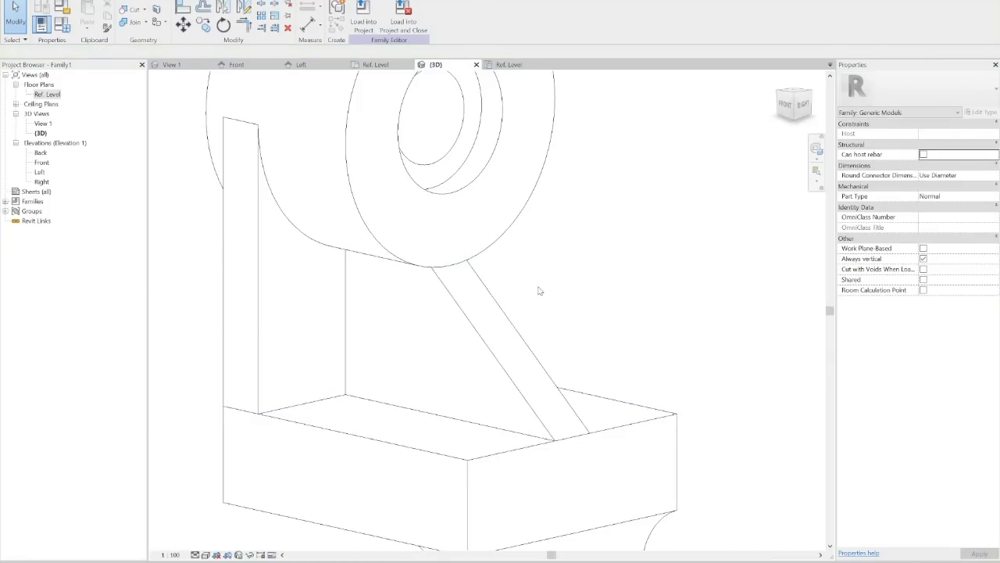
scroll(536, 289, up, 2)
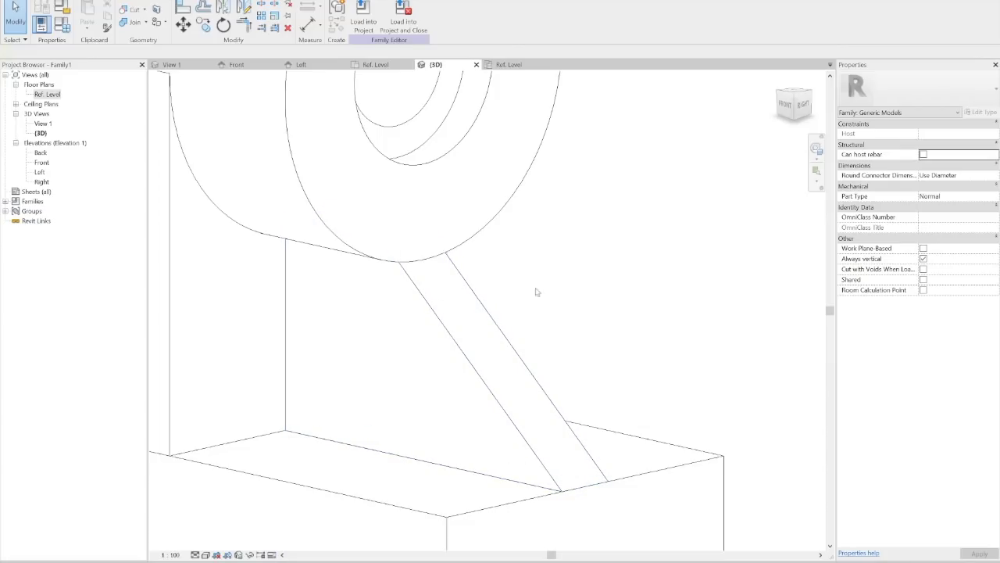
scroll(560, 204, down, 3)
scroll(537, 159, up, 2)
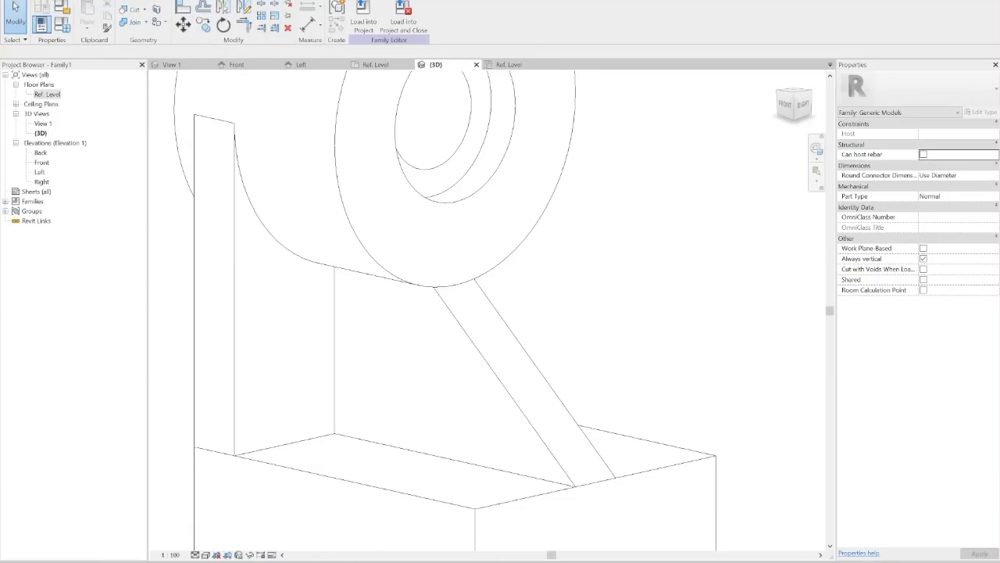
click(203, 19)
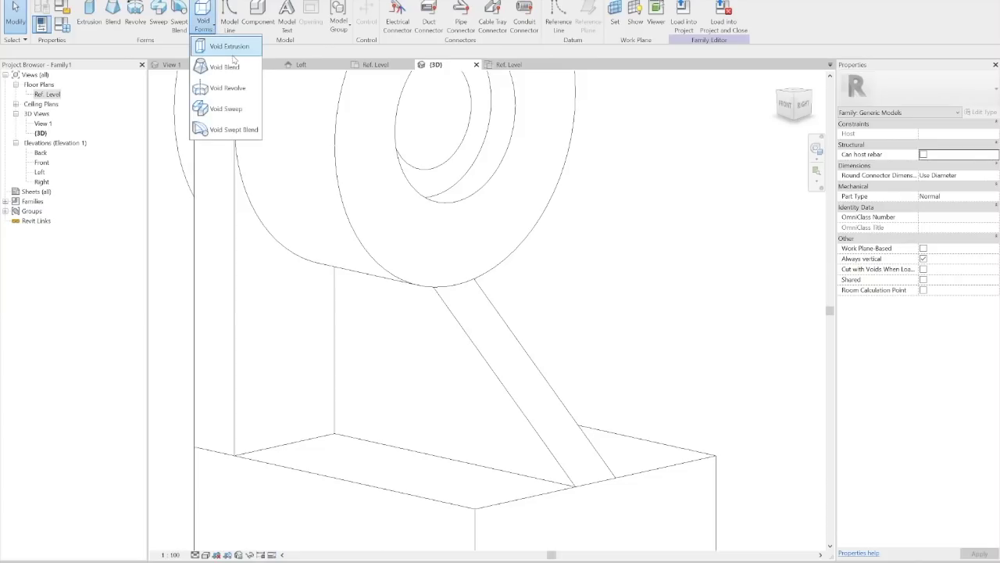
click(231, 50)
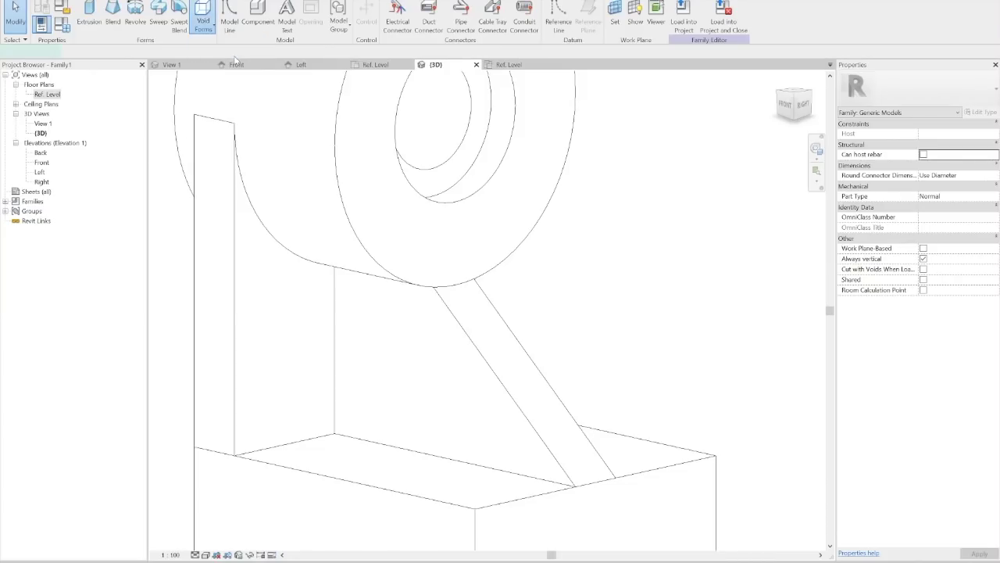
click(449, 16)
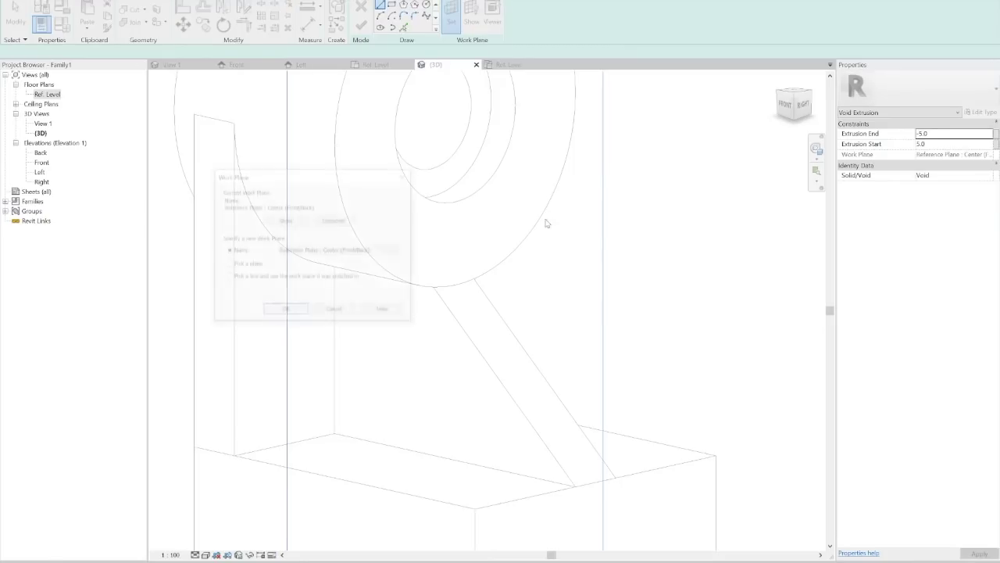
click(285, 311)
click(520, 243)
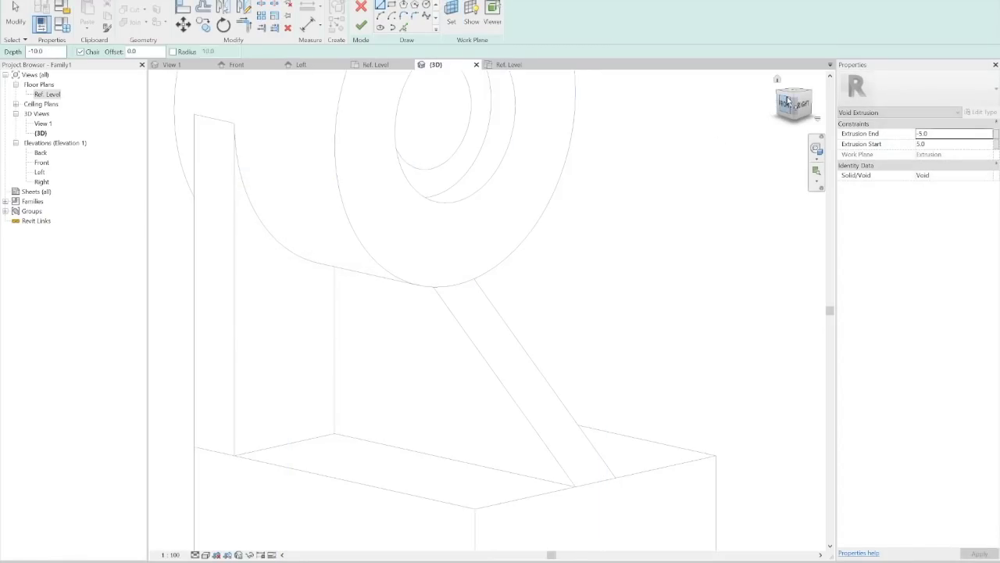
- View the bracket from the Right side in Wireframe style
click(792, 103)
scroll(493, 270, up, 3)
scroll(504, 134, down, 3)
scroll(480, 158, up, 1)
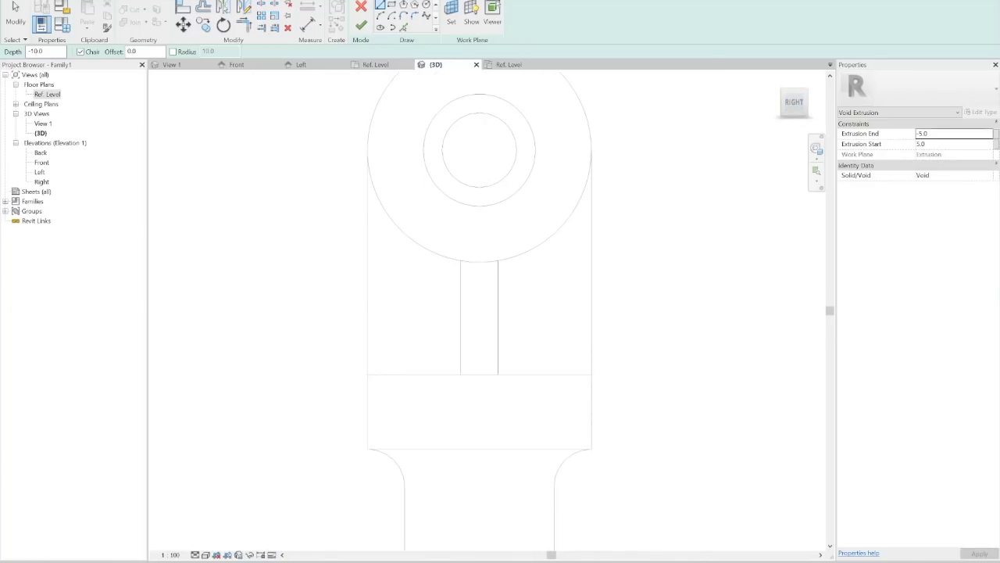
click(206, 554)
click(250, 490)
scroll(499, 269, up, 1)
scroll(479, 268, up, 2)
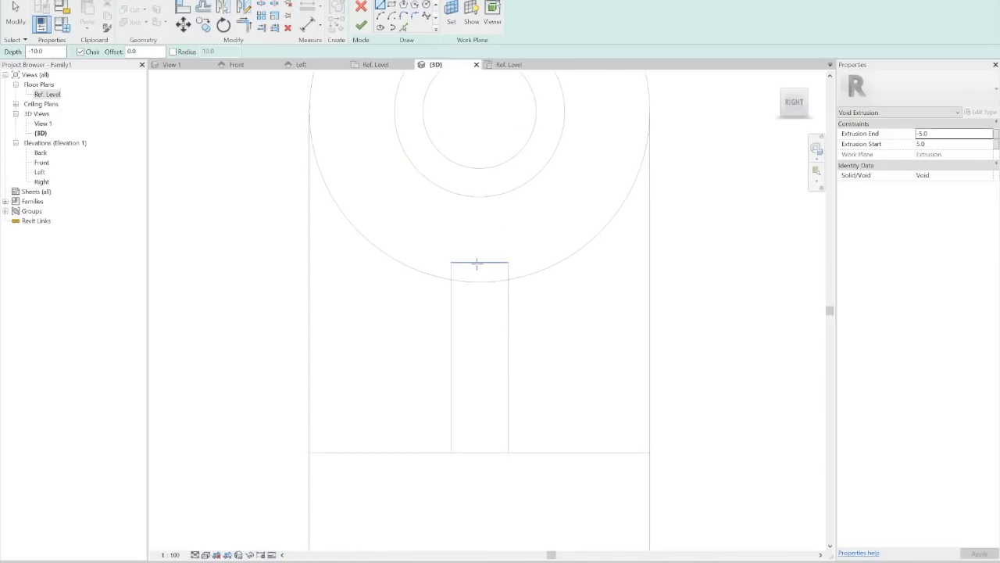
- Pick the ring's outer arc and the rib's right, left and top edges as sketch lines
click(403, 28)
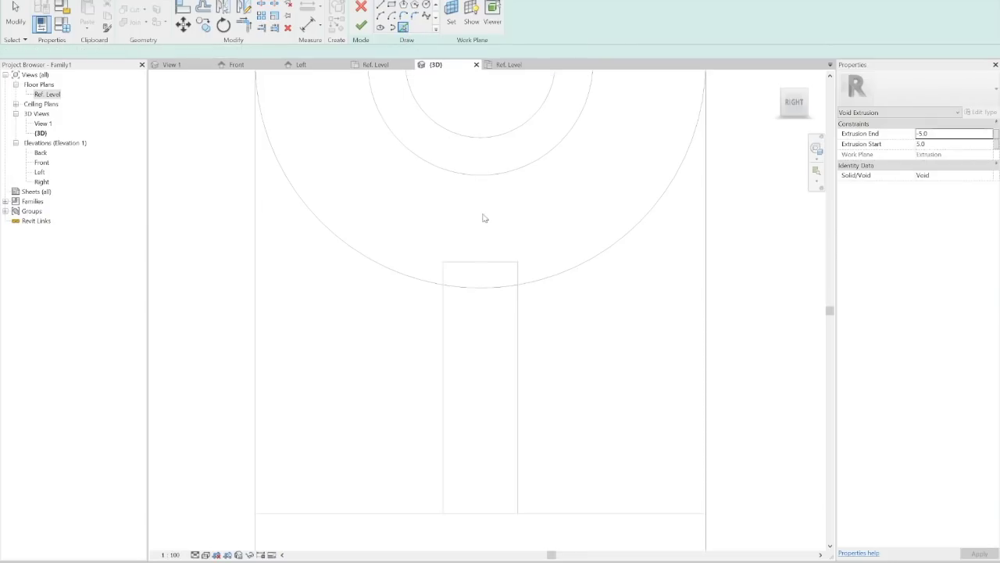
click(472, 289)
click(517, 281)
click(443, 297)
click(454, 264)
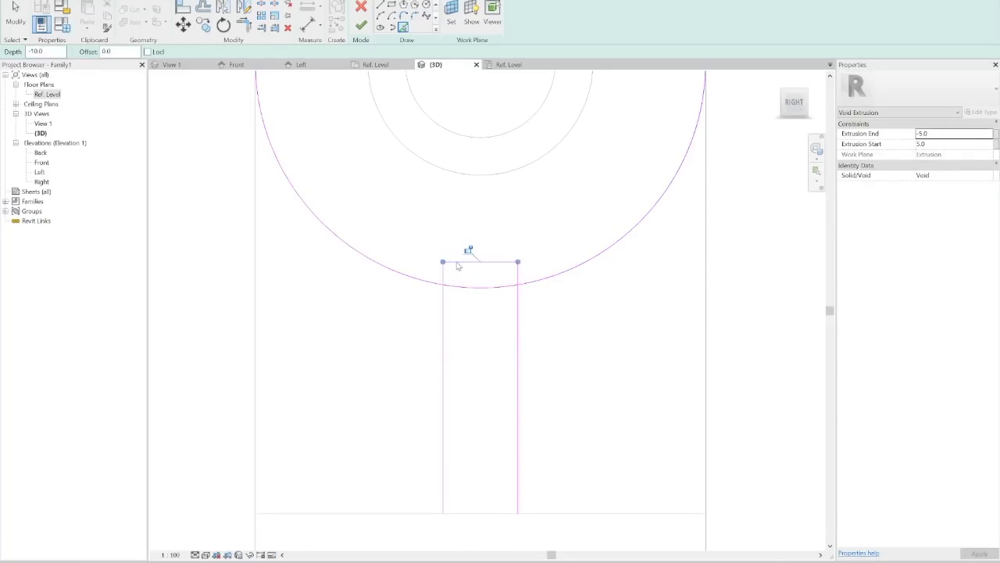
- Trim the arc and rib edges into a closed corner outline and finish the void
click(243, 23)
click(457, 288)
click(500, 287)
click(518, 281)
click(360, 28)
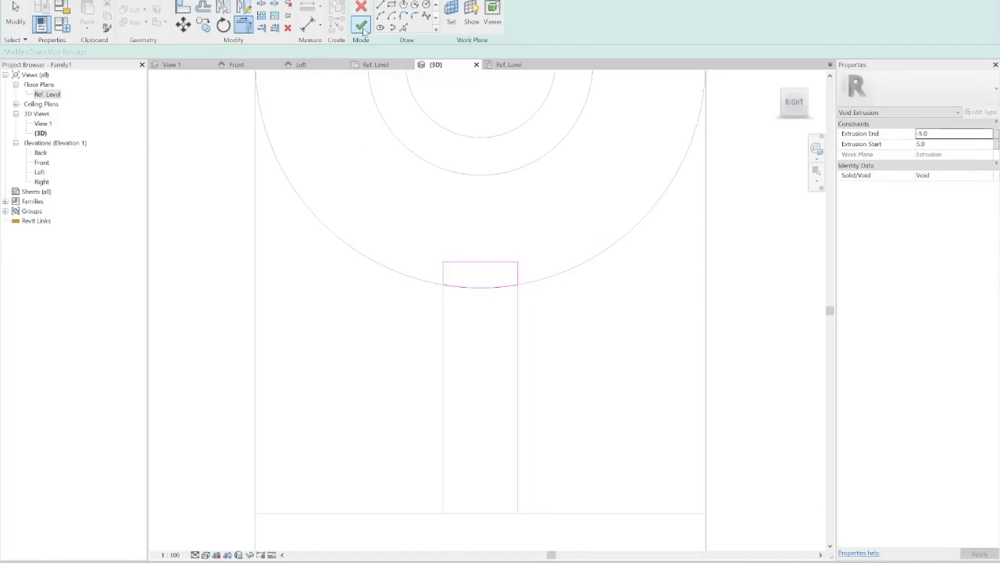
drag(785, 97, 747, 118)
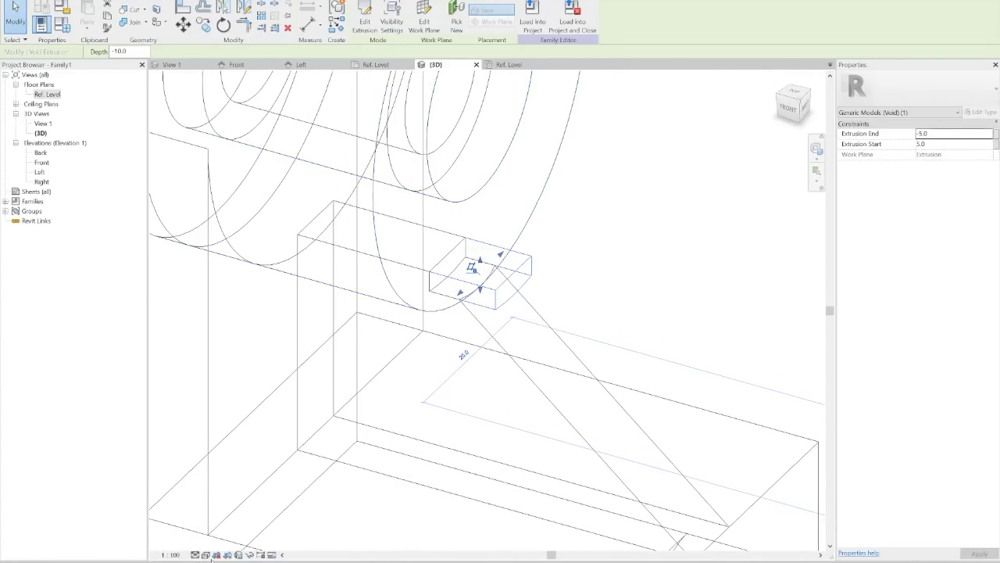
- Show the model Shaded and uncut the void's notch from the ring
click(205, 555)
click(239, 512)
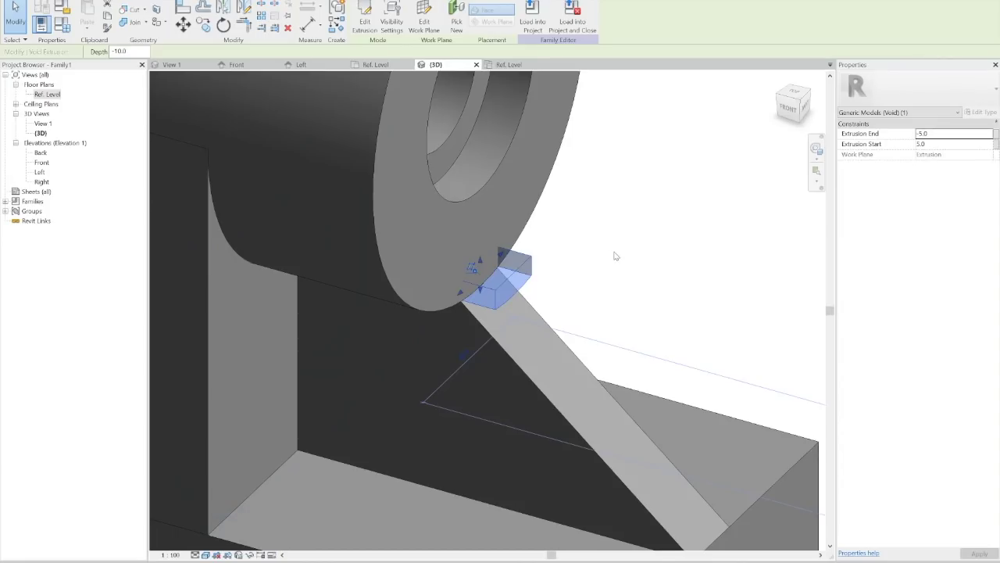
click(614, 258)
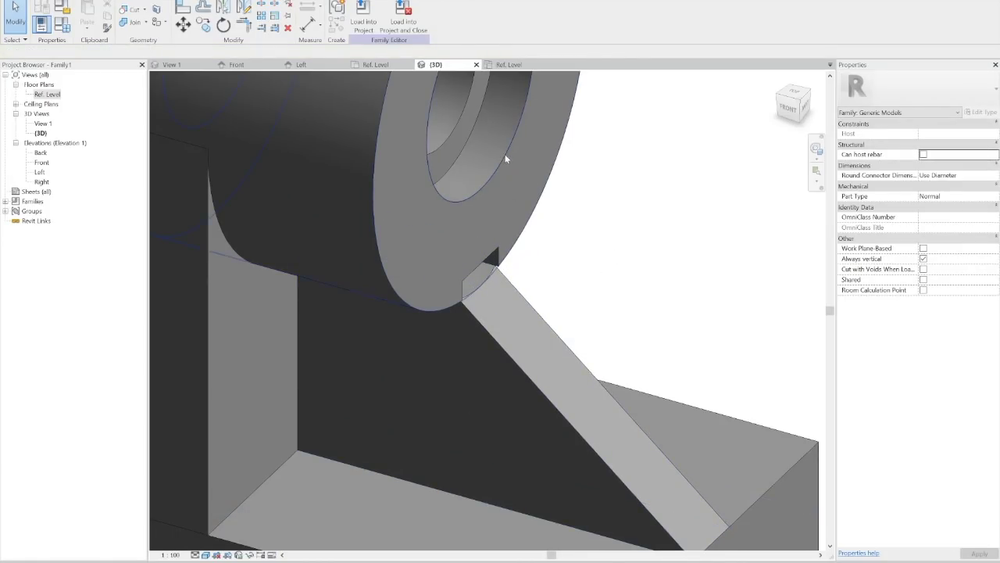
click(143, 9)
click(153, 50)
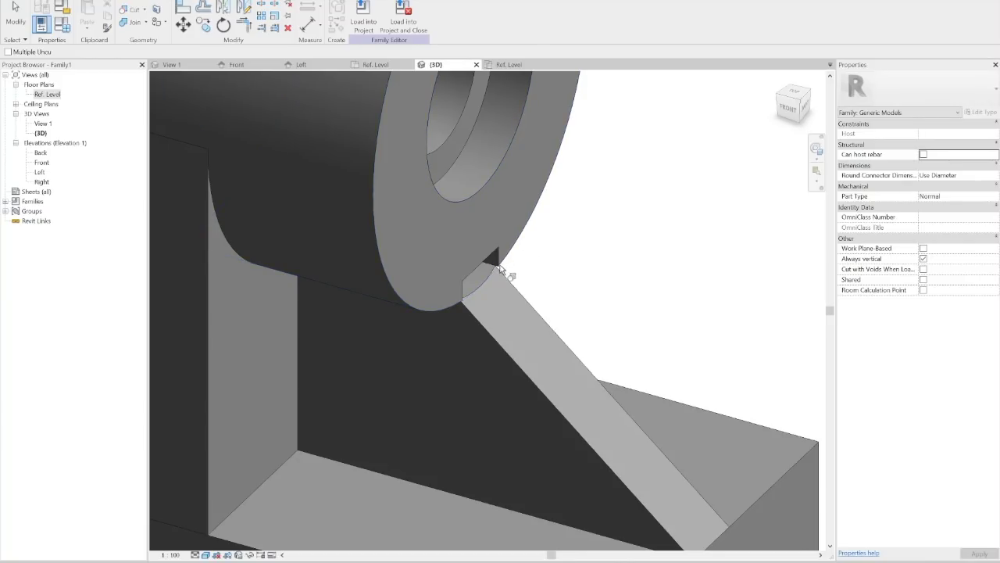
click(494, 268)
click(16, 17)
- In Wireframe, select the small void box at the top of the angled rib
click(478, 320)
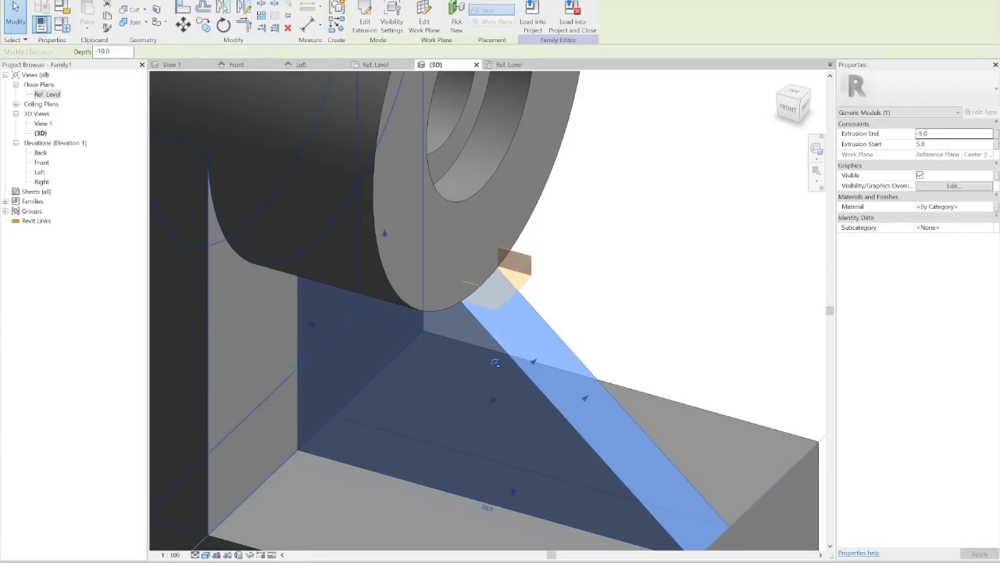
click(206, 555)
click(227, 488)
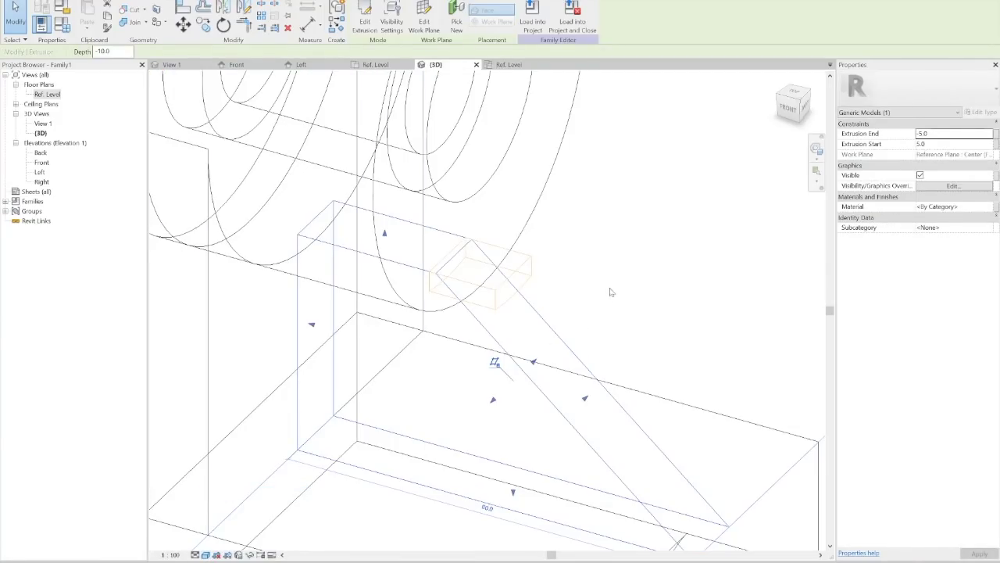
click(504, 298)
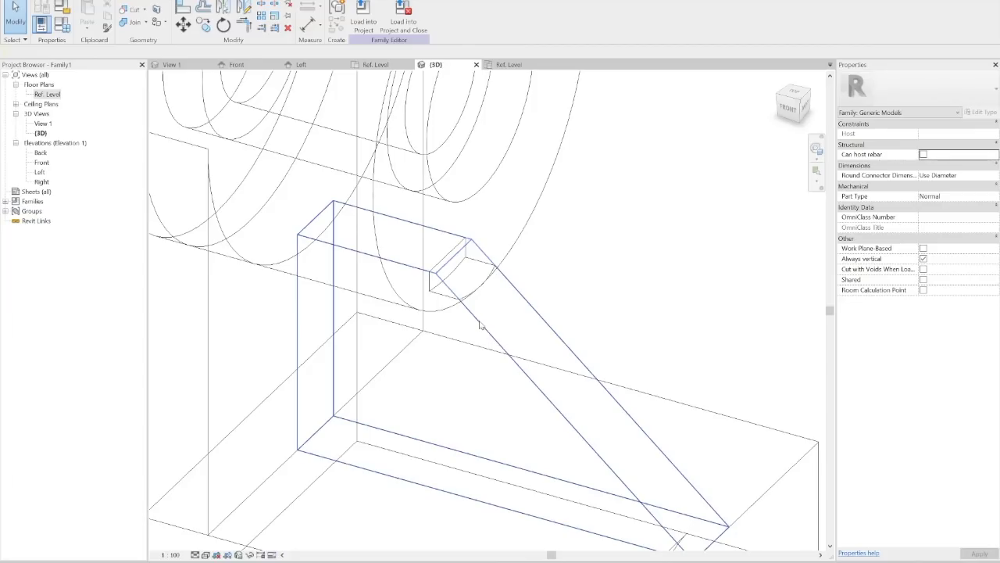
click(480, 325)
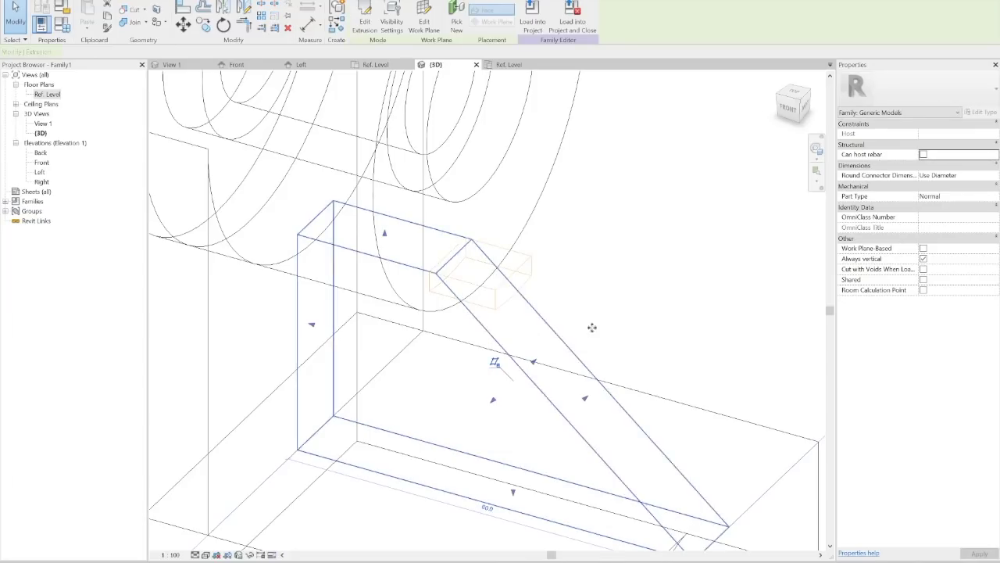
click(523, 286)
click(575, 297)
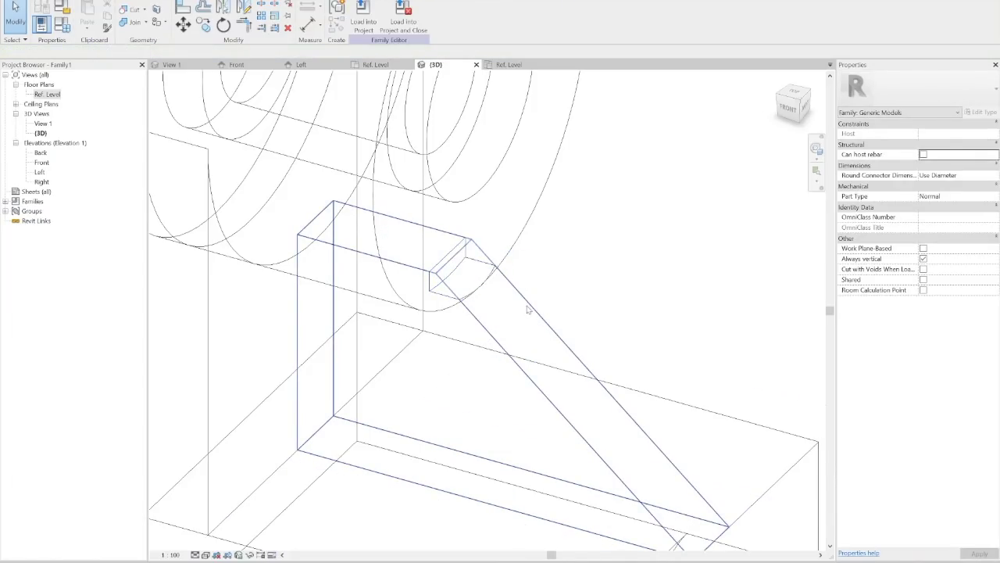
click(529, 306)
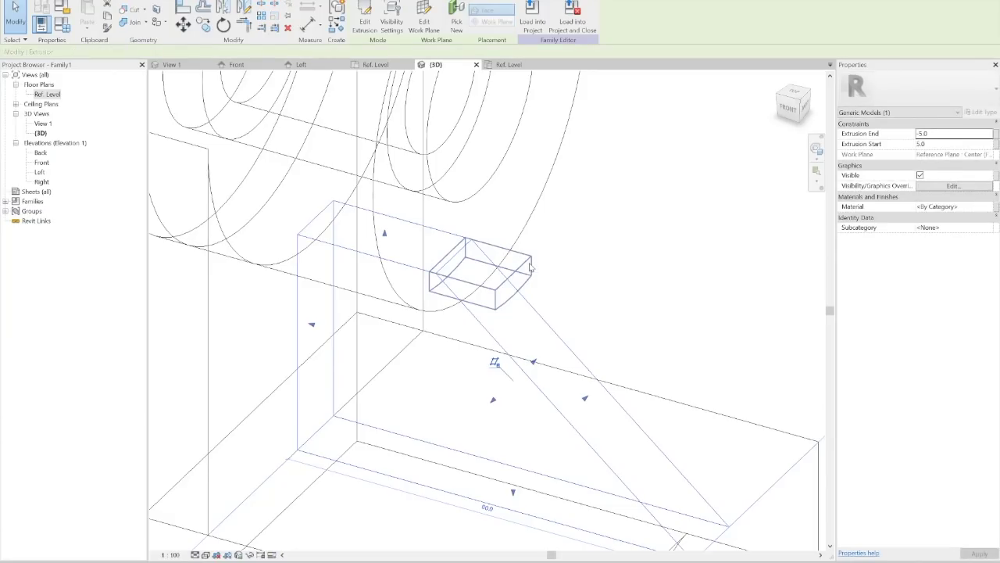
click(519, 290)
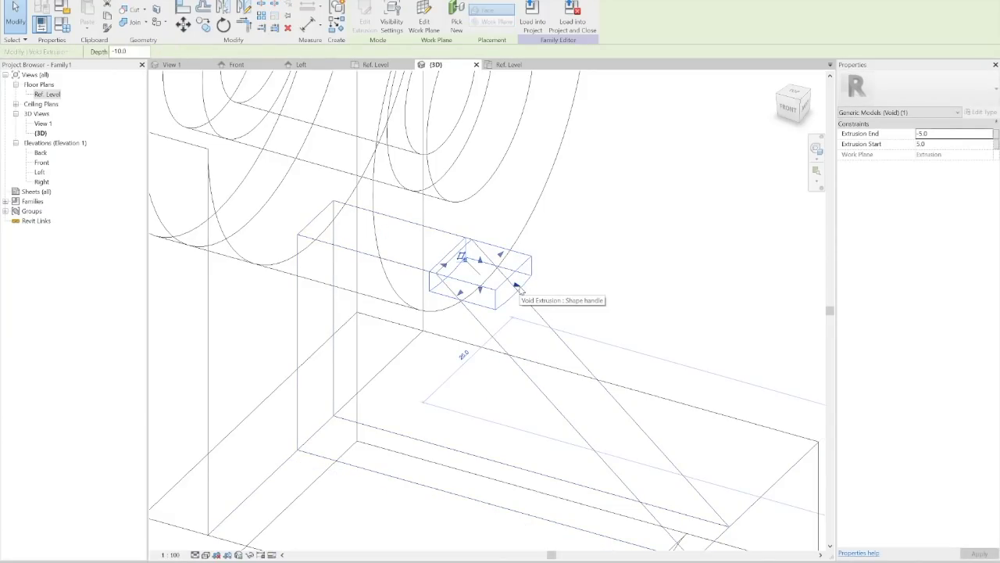
- Widen the void box in Top view, then extend its end to 25 in 3D
click(789, 94)
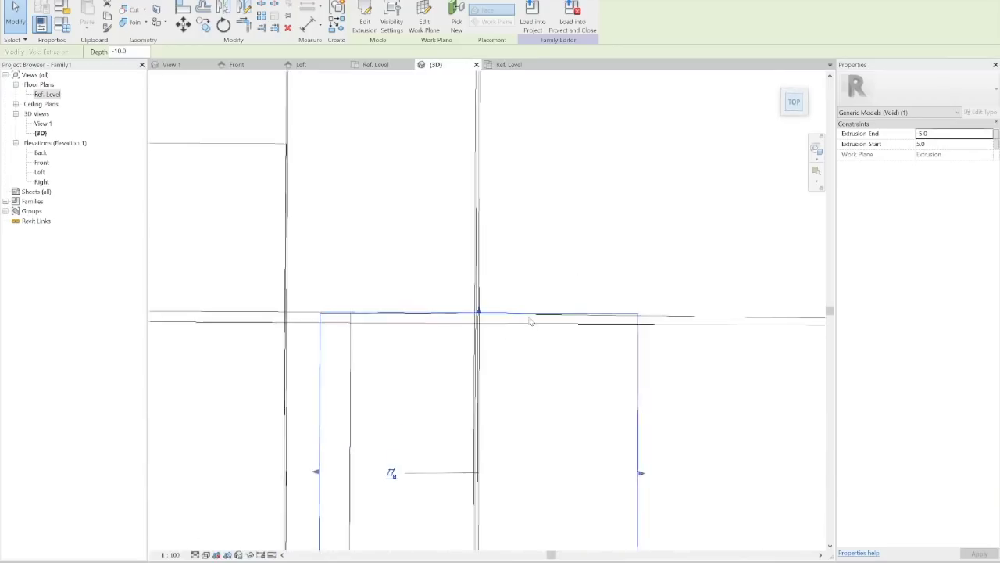
drag(541, 311, 400, 312)
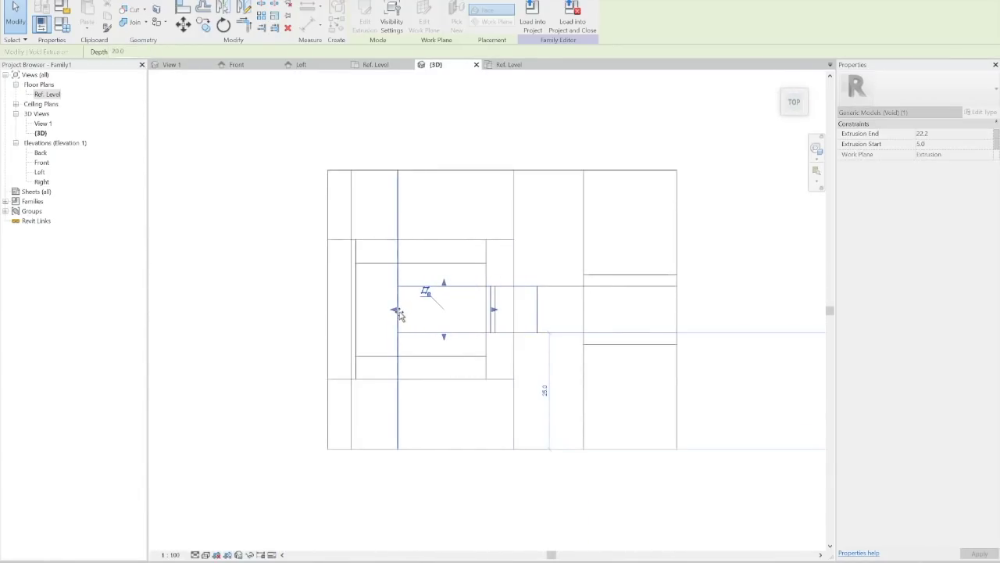
click(808, 91)
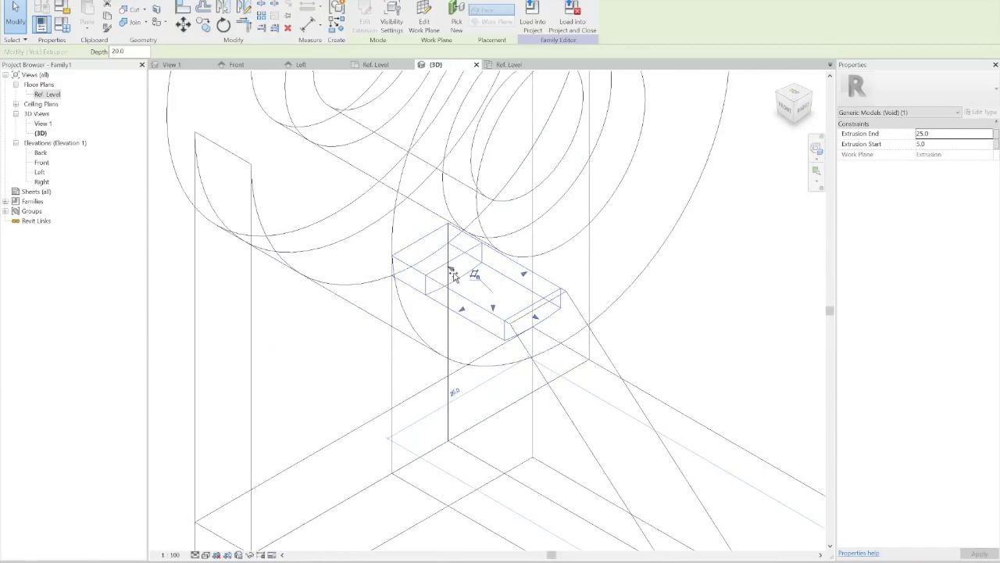
drag(469, 268, 419, 258)
shift+middle_drag(418, 258, 308, 297)
click(705, 281)
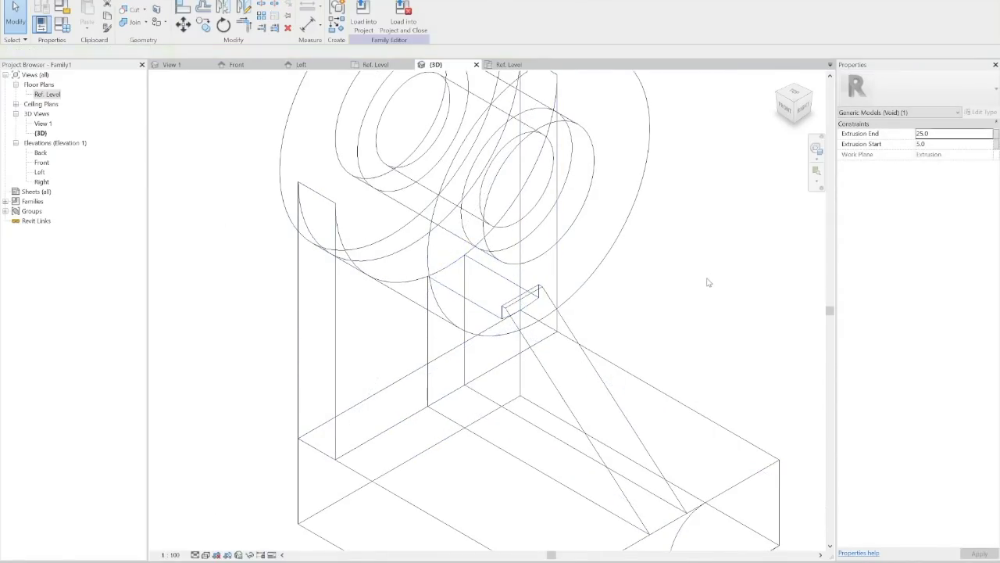
shift+middle_drag(706, 281, 603, 313)
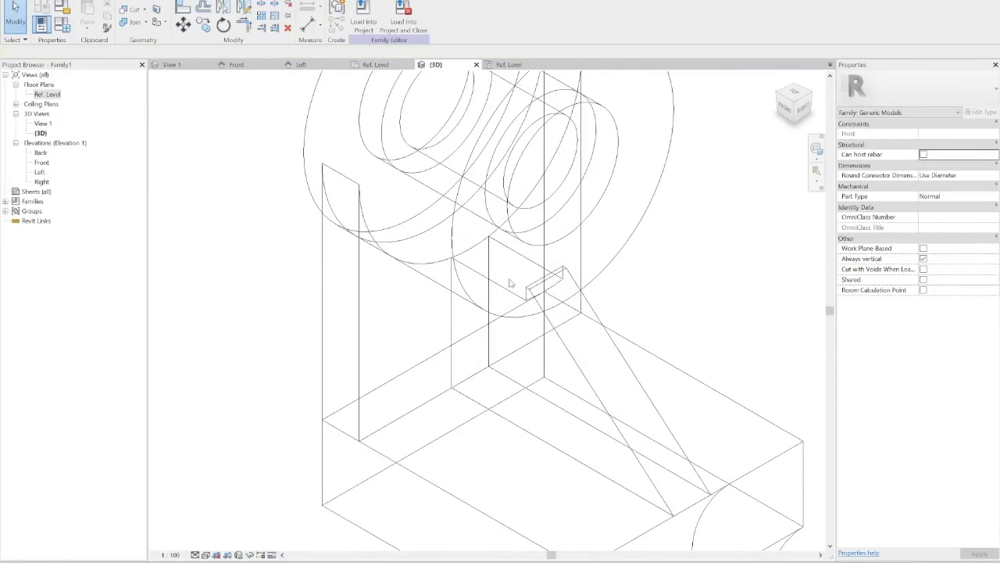
- Move the void's start to 0 so it runs 0 to 25, trimming the rib top
click(551, 298)
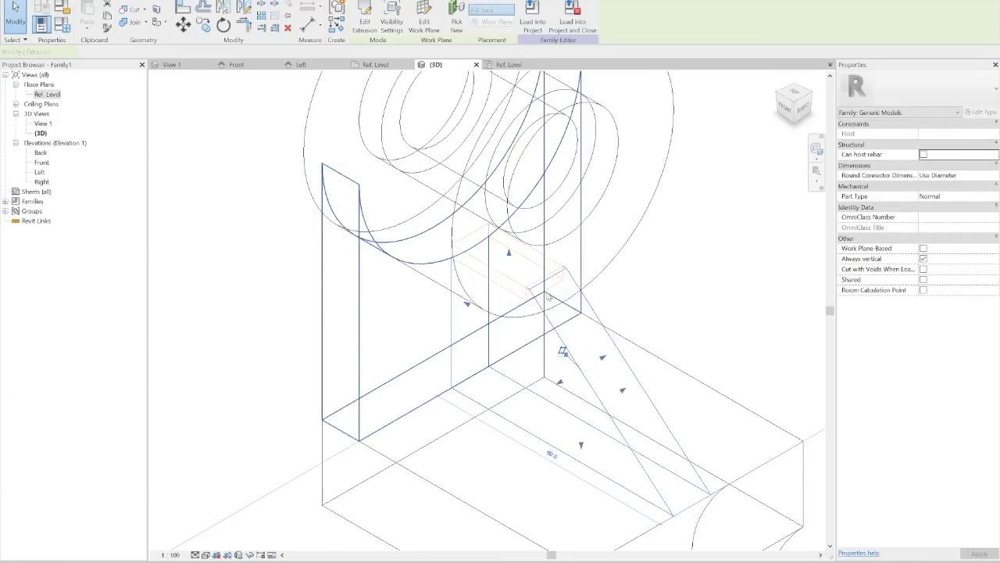
click(503, 289)
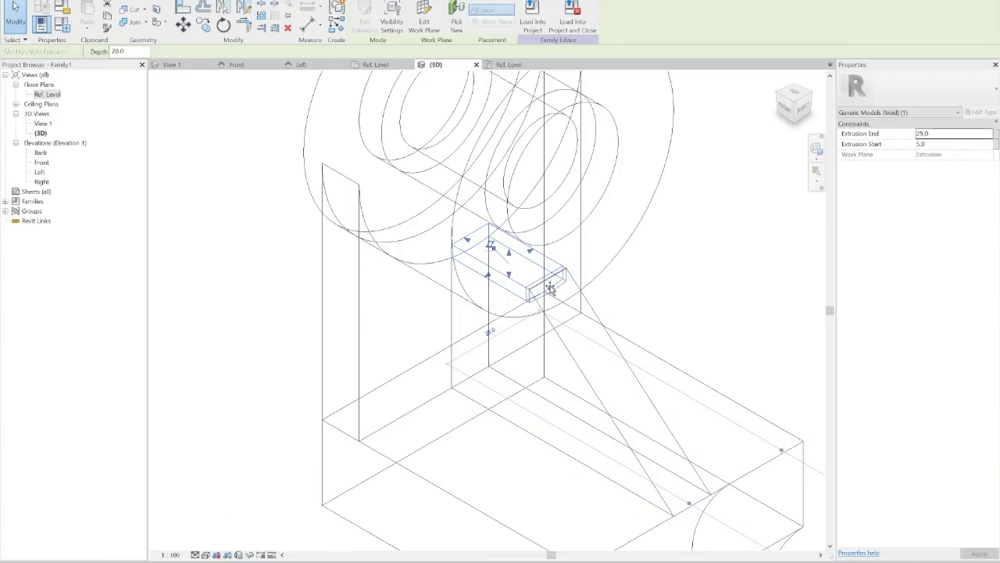
drag(557, 293, 647, 285)
click(646, 286)
scroll(565, 328, up, 4)
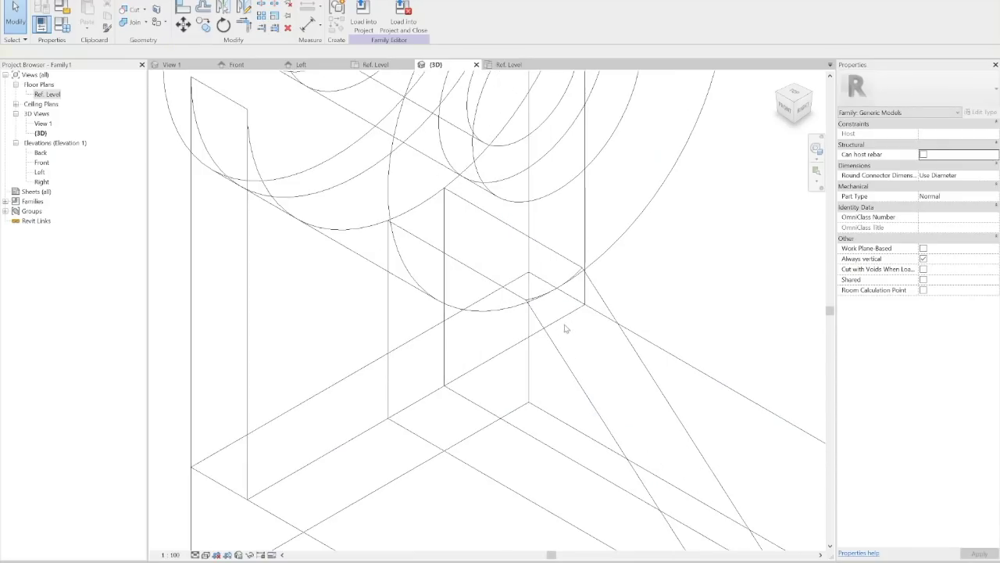
scroll(527, 308, down, 2)
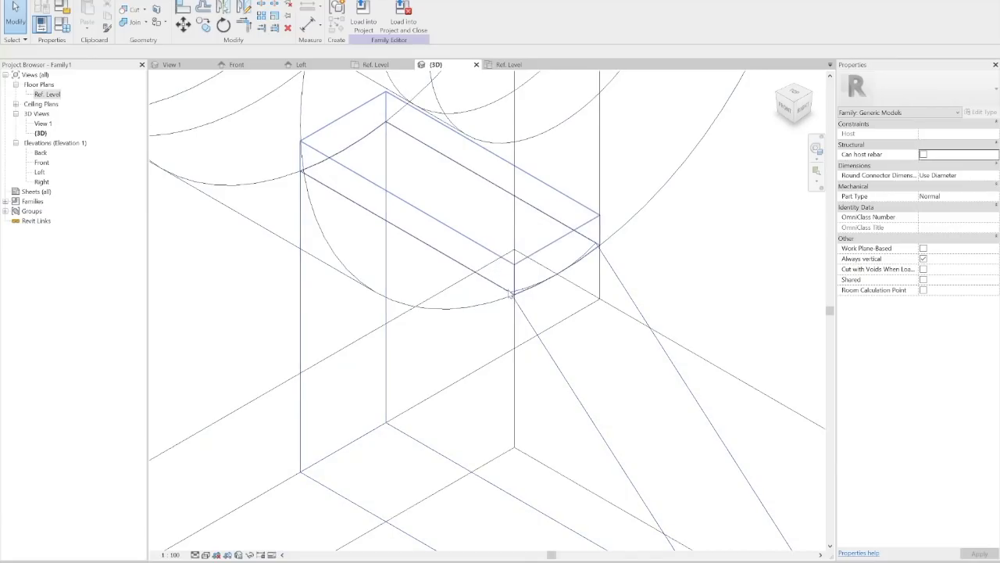
scroll(508, 305, down, 4)
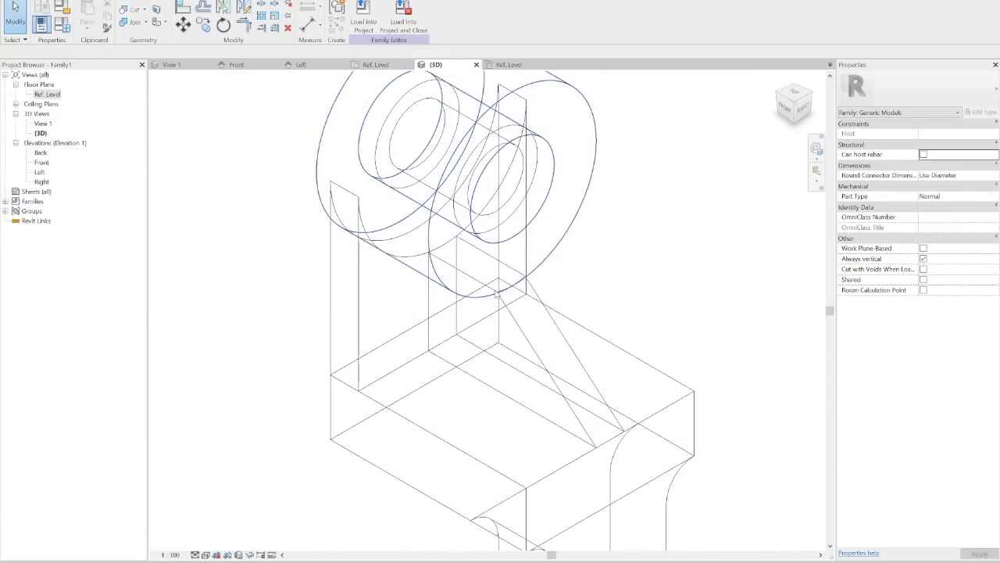
scroll(492, 290, down, 3)
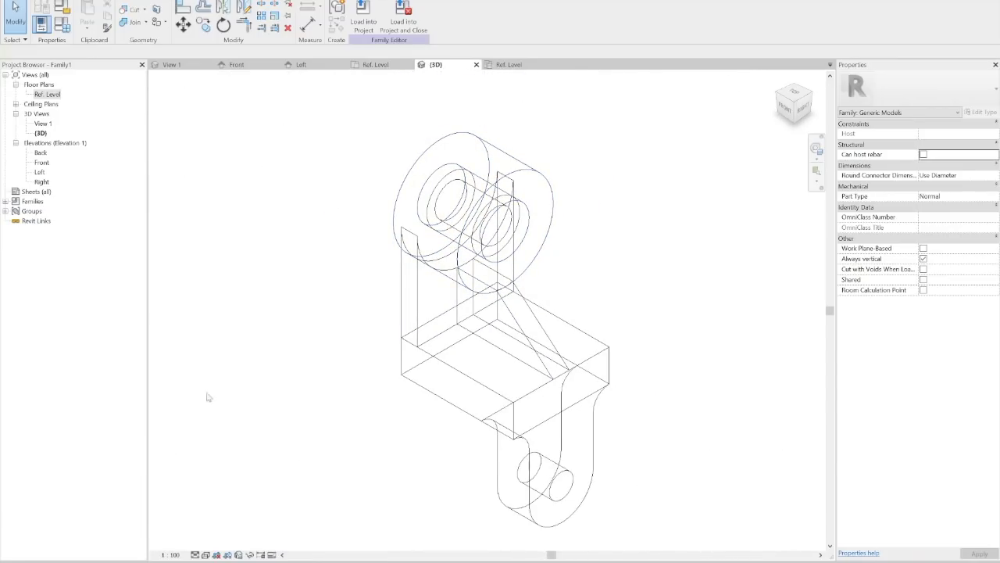
click(206, 555)
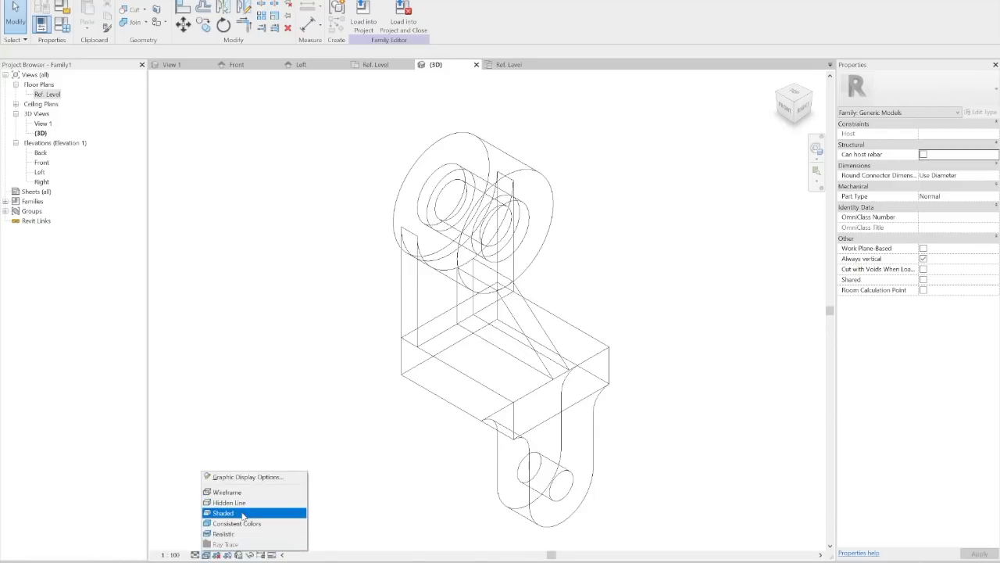
- Switch the view to Shaded and select most of the bracket
click(243, 513)
scroll(357, 370, down, 3)
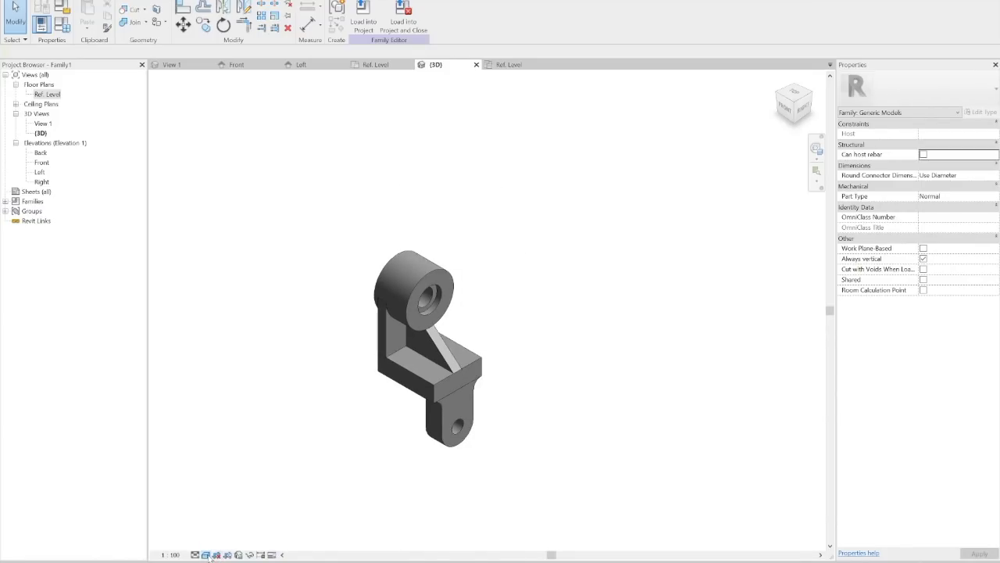
scroll(381, 443, up, 1)
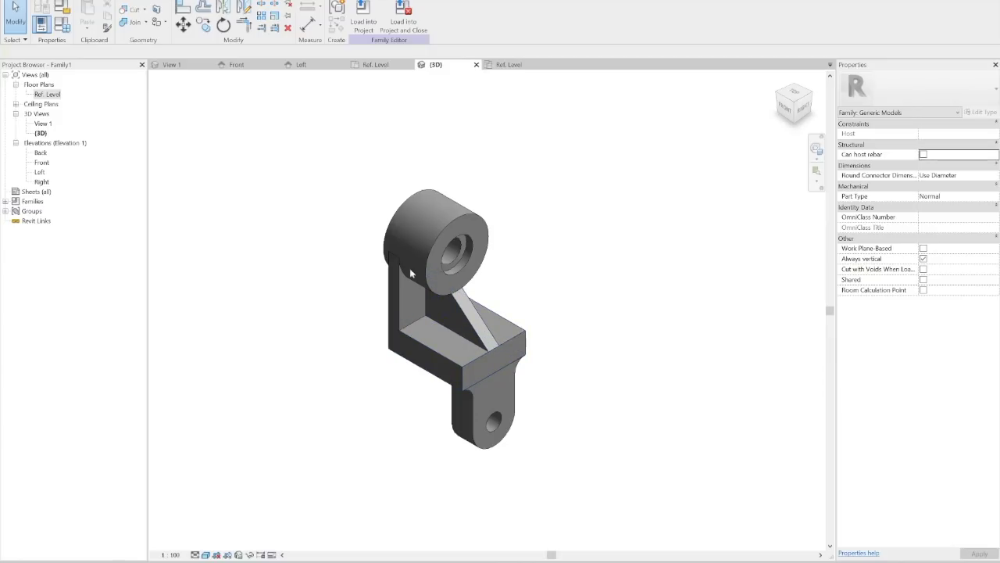
drag(294, 132, 525, 398)
- Join the lower lug, vertical plate and cylinder to the base box
click(134, 24)
scroll(476, 411, up, 1)
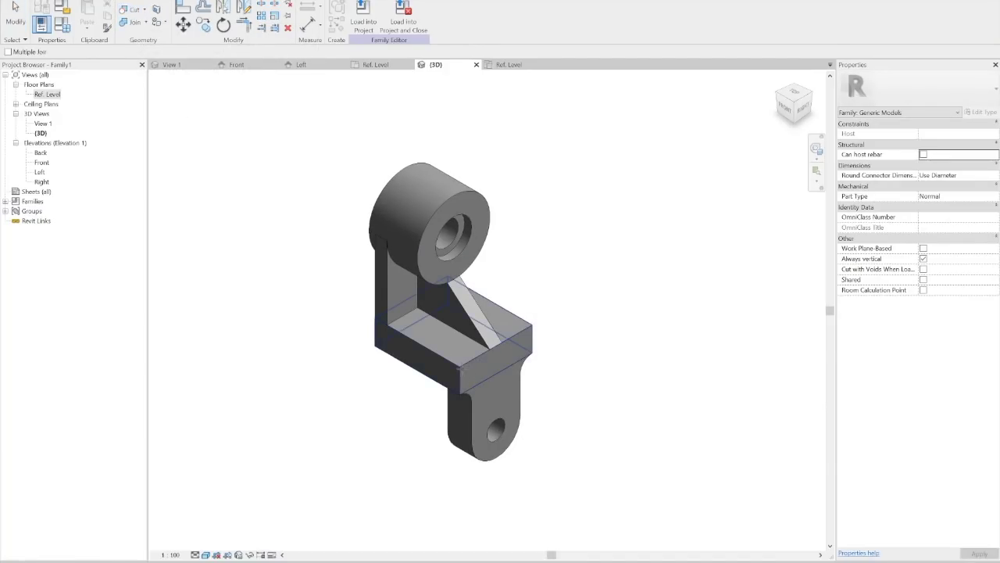
click(473, 379)
click(474, 411)
click(387, 296)
click(367, 219)
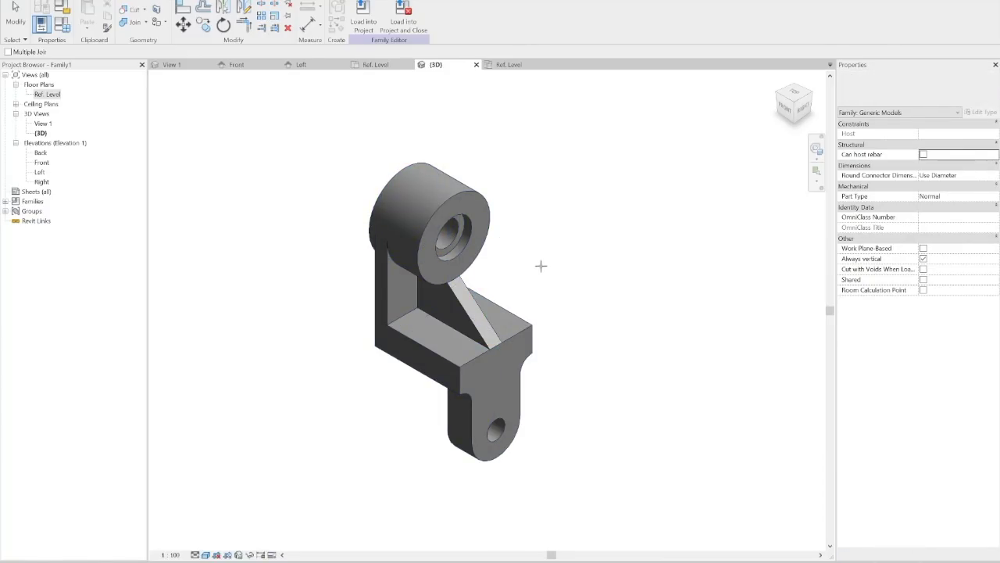
click(472, 297)
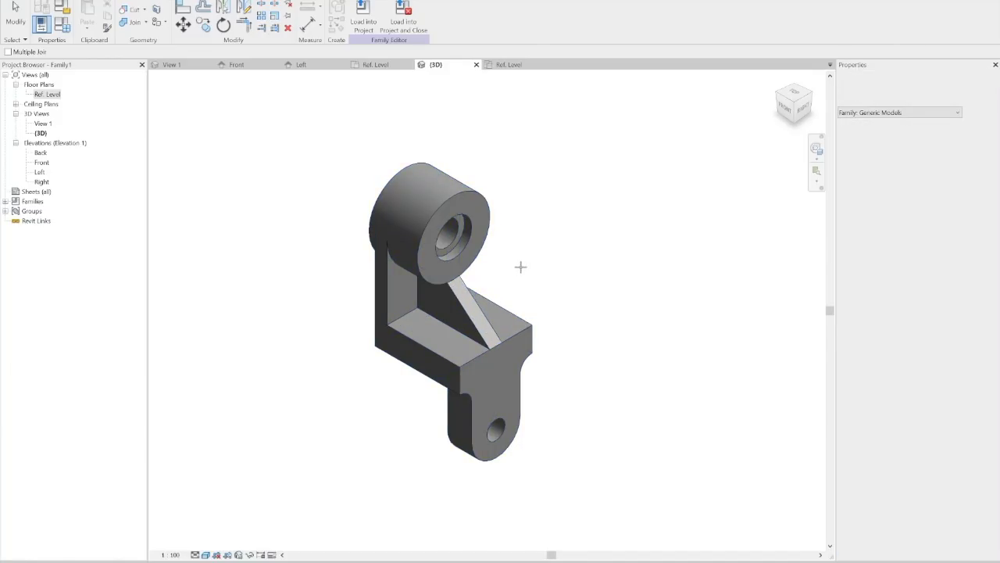
scroll(554, 423, up, 2)
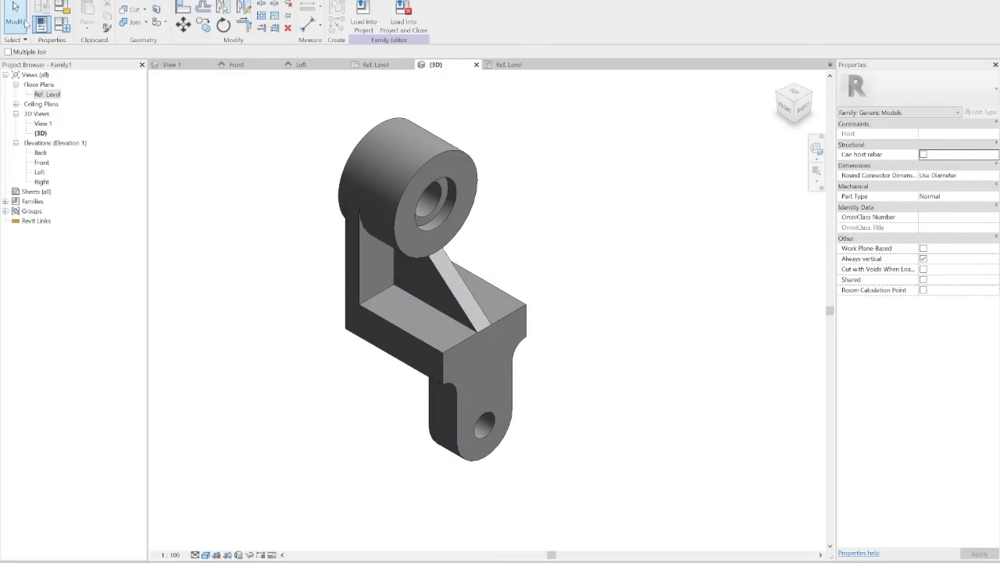
- Select the bracket, filter out Generic Models (Void) to keep six solids, and open their Material browser
click(145, 10)
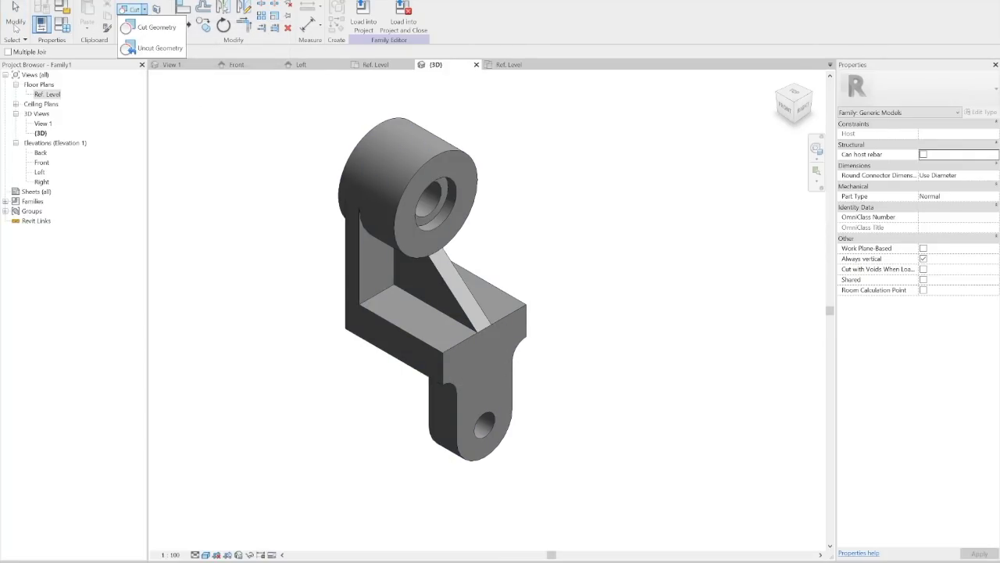
click(18, 19)
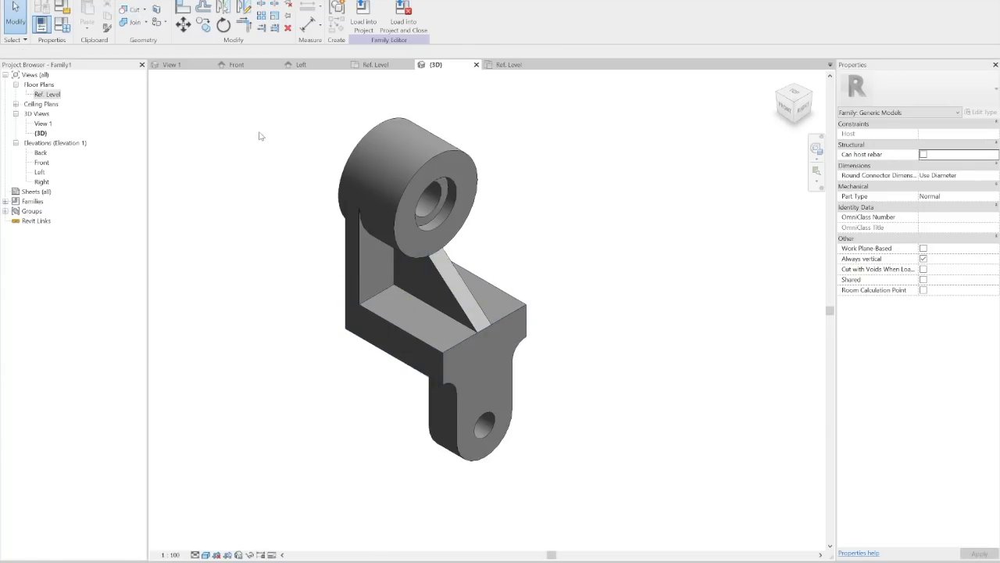
drag(275, 96, 614, 485)
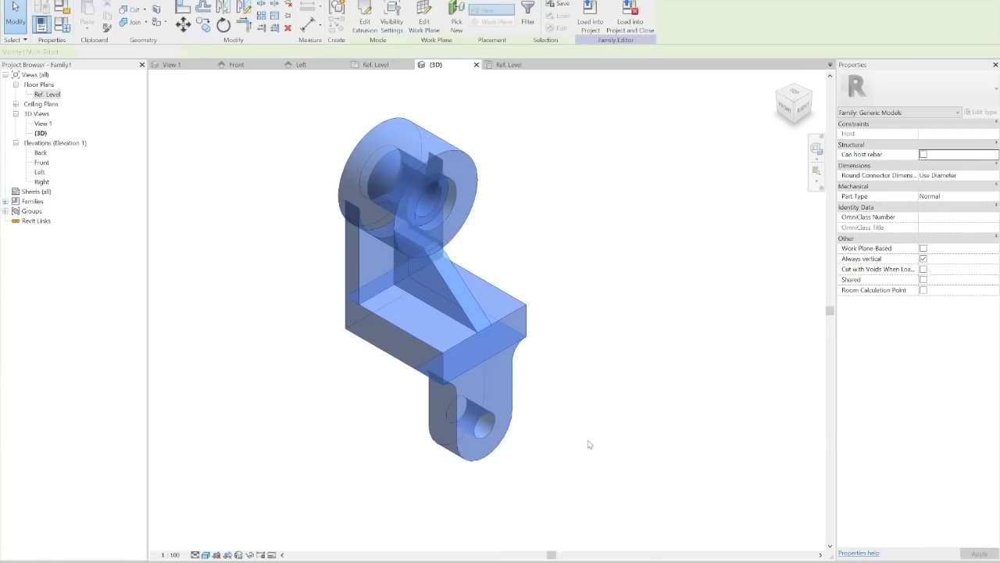
click(528, 14)
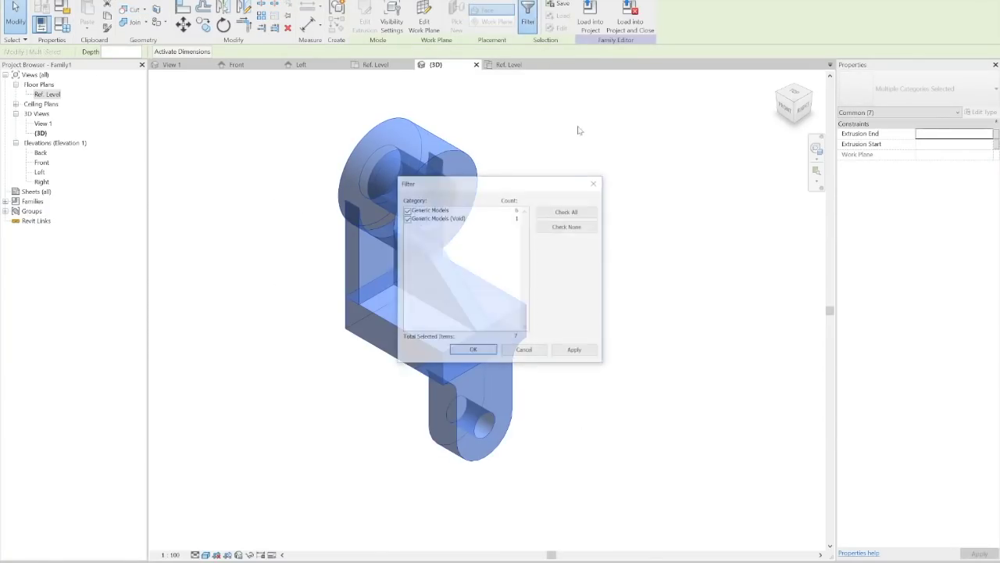
click(406, 218)
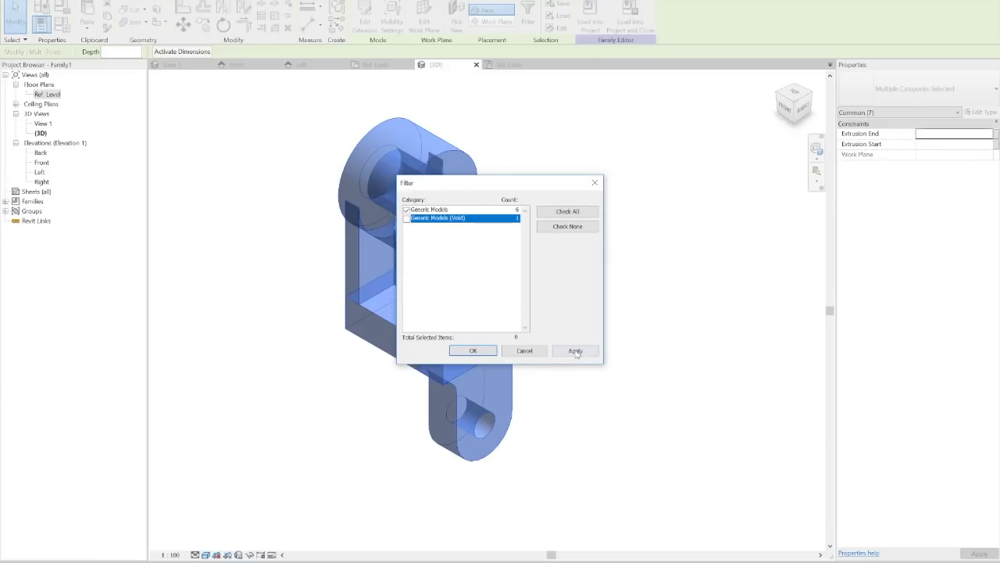
click(575, 351)
click(473, 351)
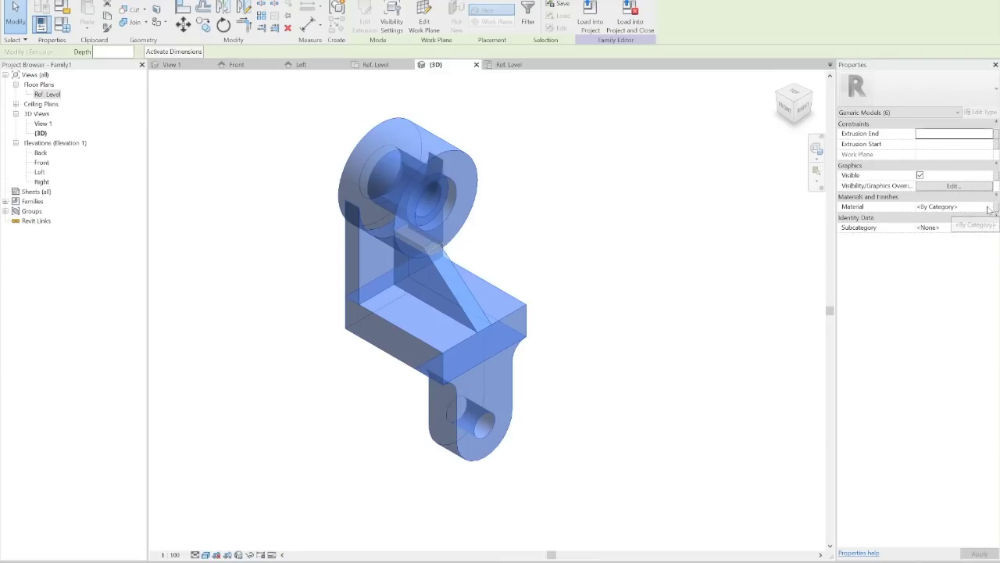
click(989, 208)
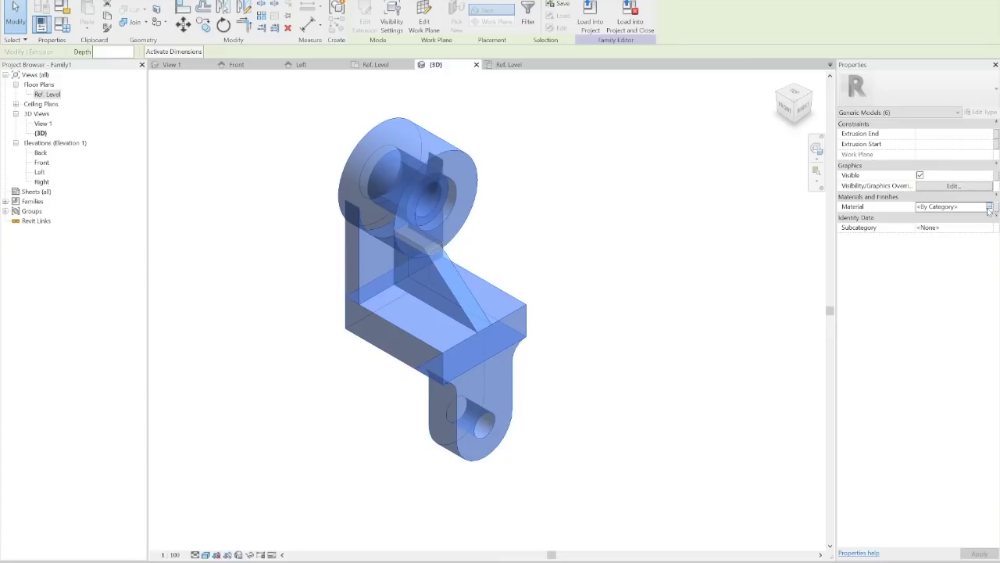
click(988, 207)
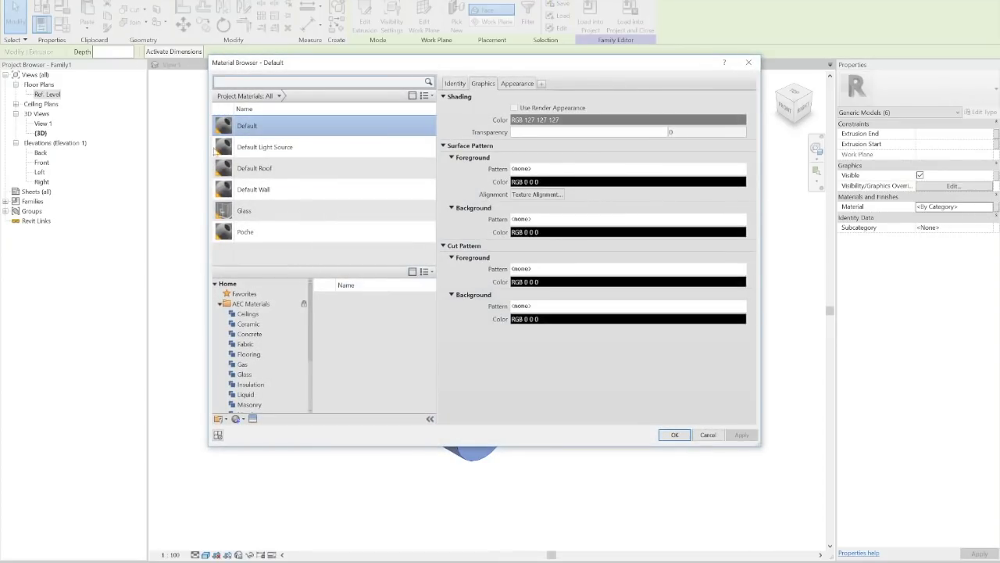
- Browse the AEC Materials library to the Metal category
click(411, 96)
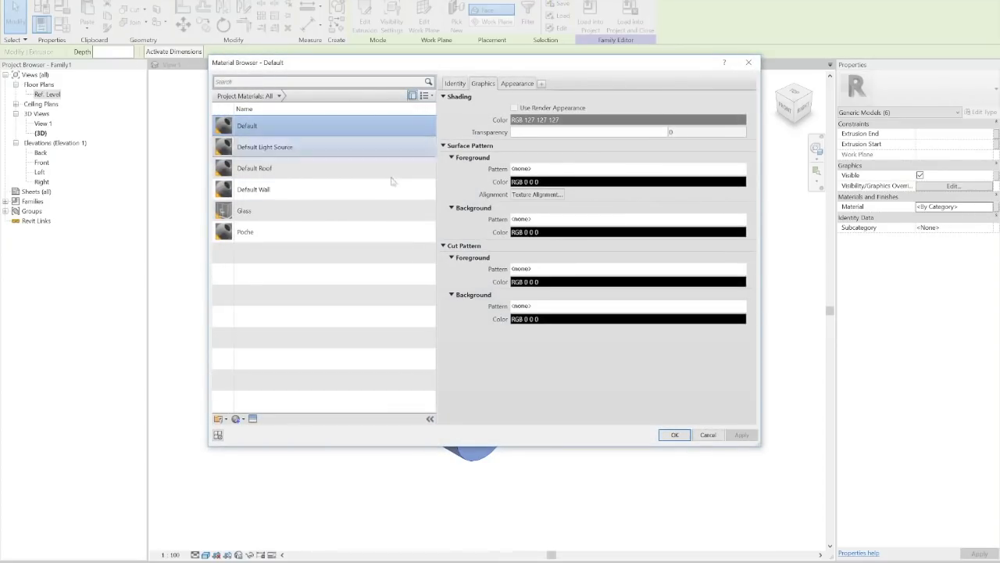
click(412, 97)
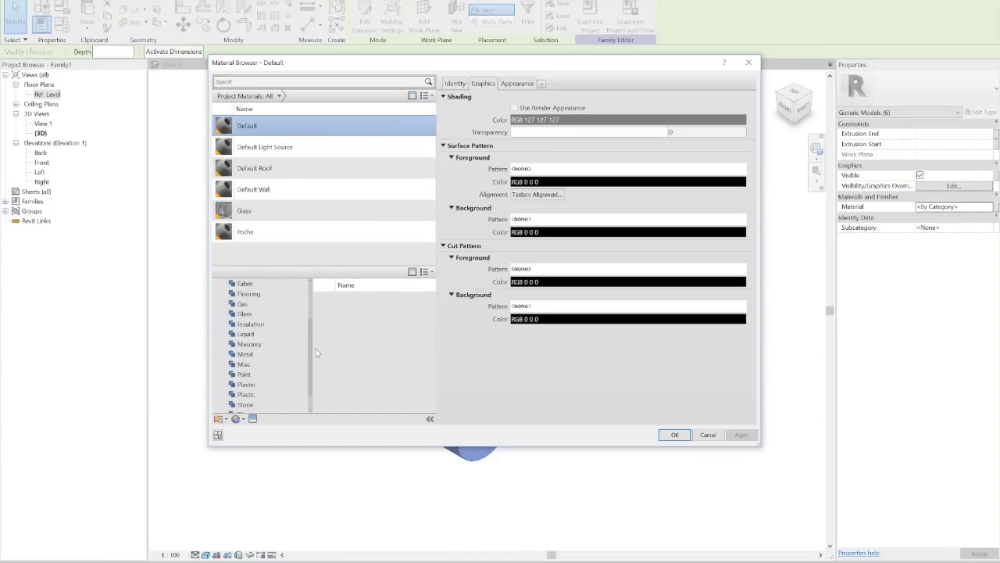
click(250, 303)
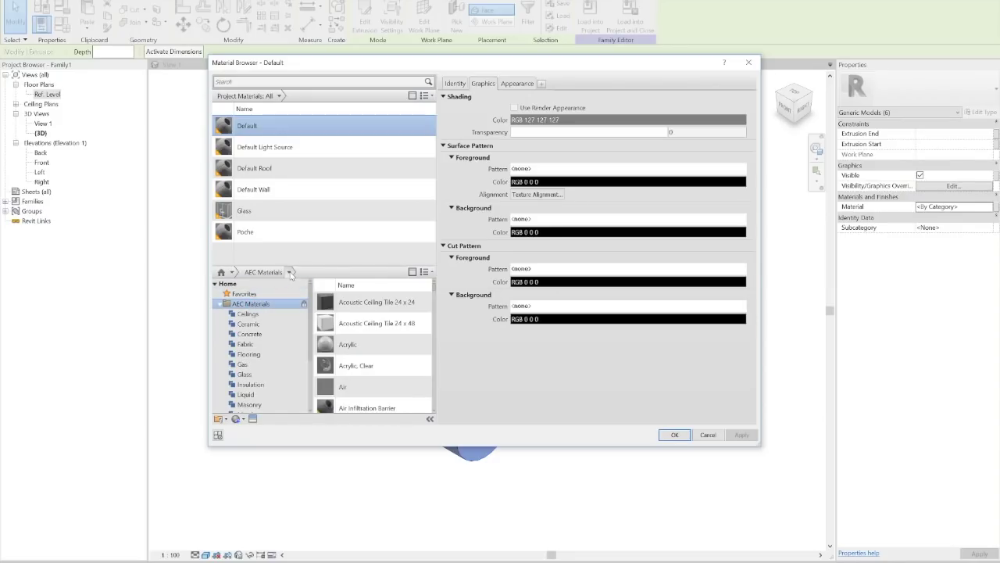
click(289, 272)
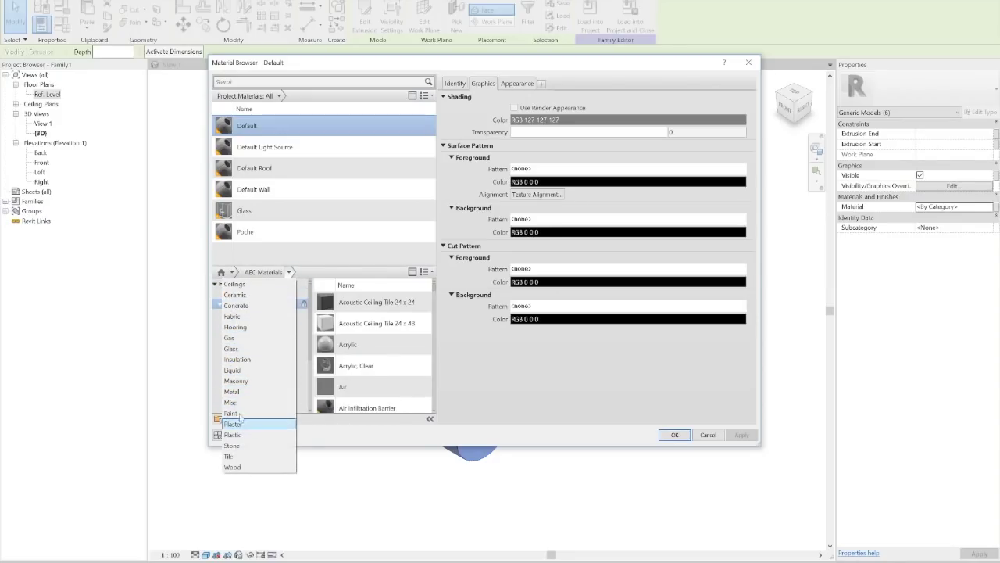
click(234, 392)
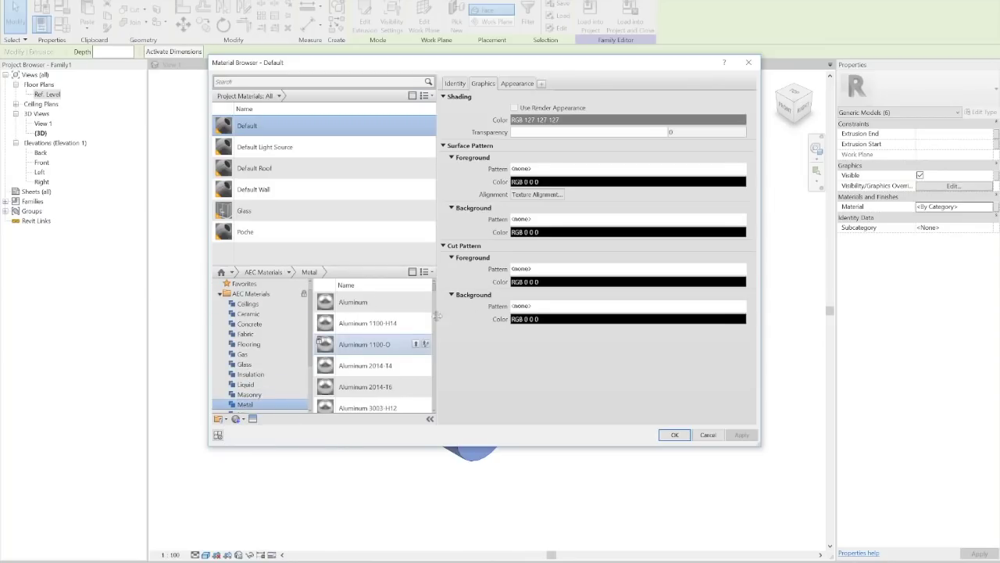
scroll(429, 329, down, 5)
scroll(430, 328, up, 5)
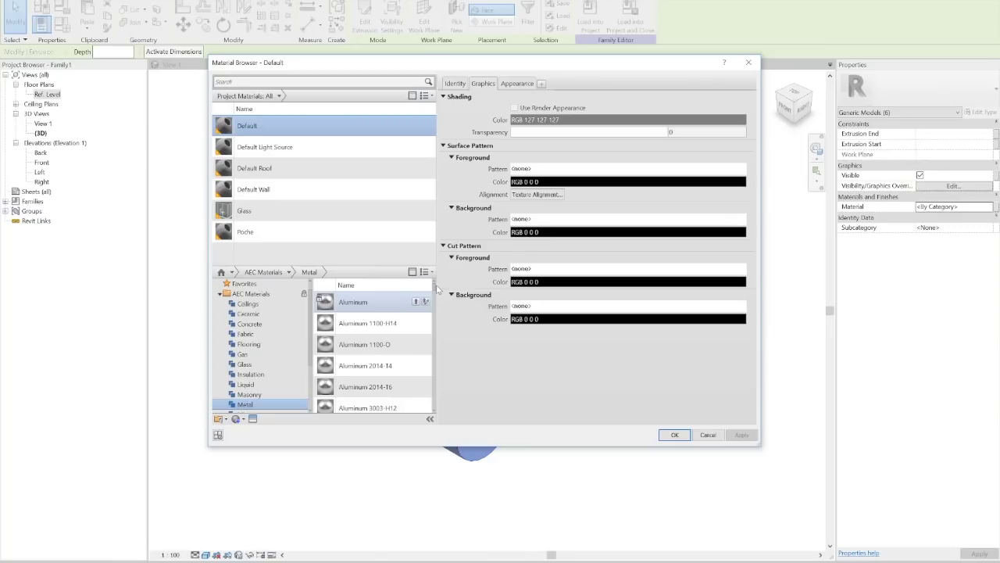
scroll(439, 293, down, 2)
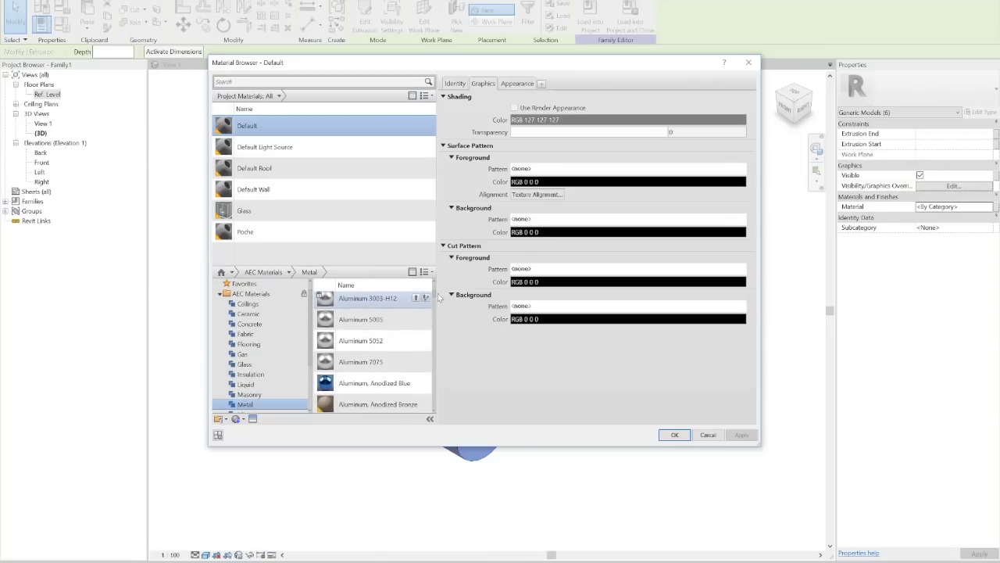
scroll(435, 300, down, 5)
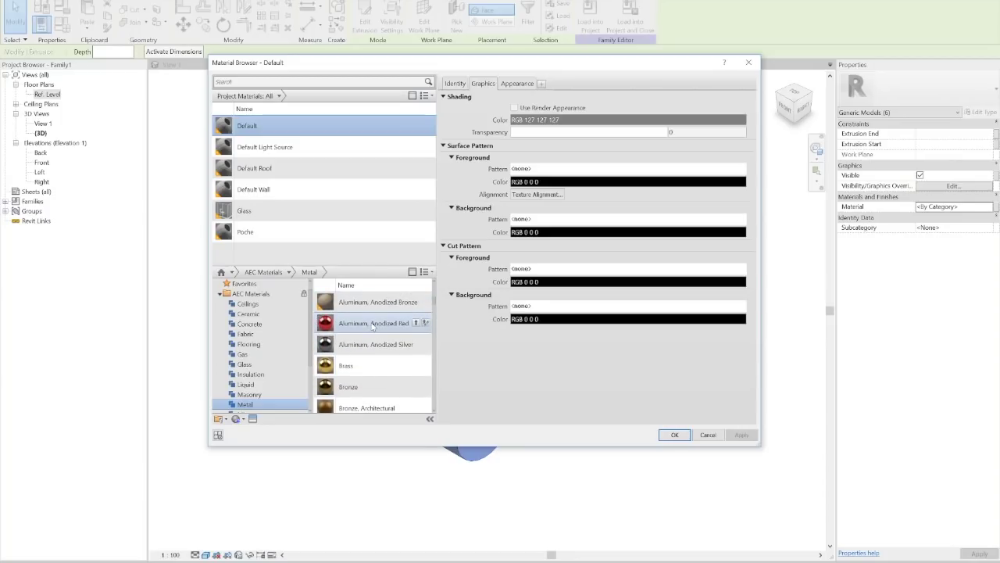
- Add Aluminum, Anodized Red to the project and apply it to the solids
click(373, 325)
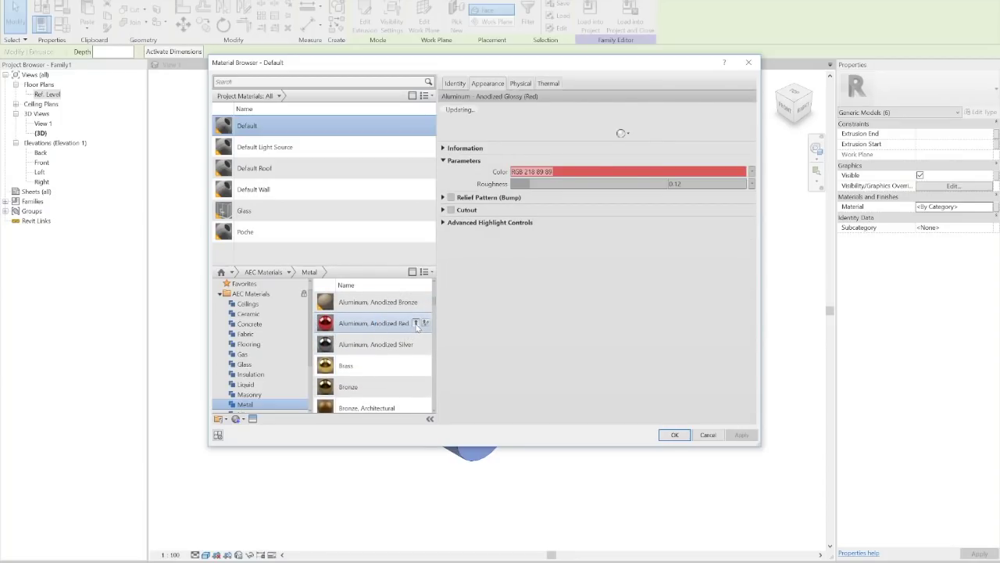
click(416, 325)
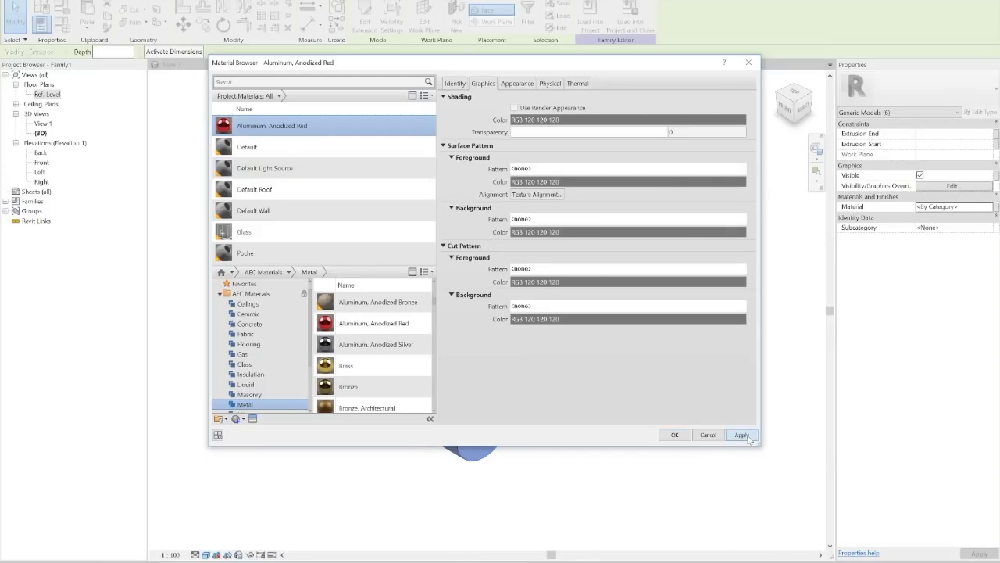
click(673, 434)
click(609, 322)
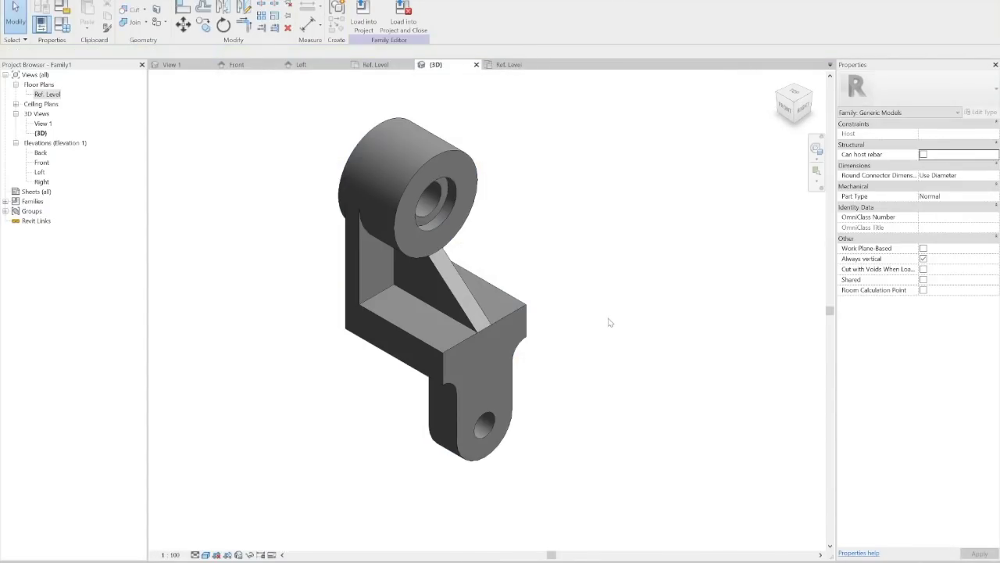
- Switch the 3D view to Realistic and orbit around the red anodized bracket
click(205, 556)
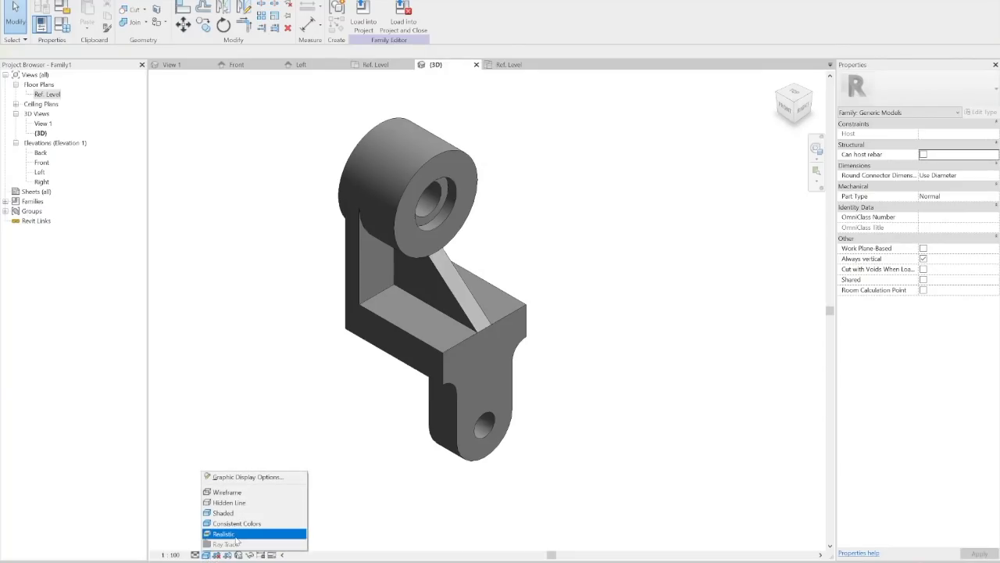
click(236, 536)
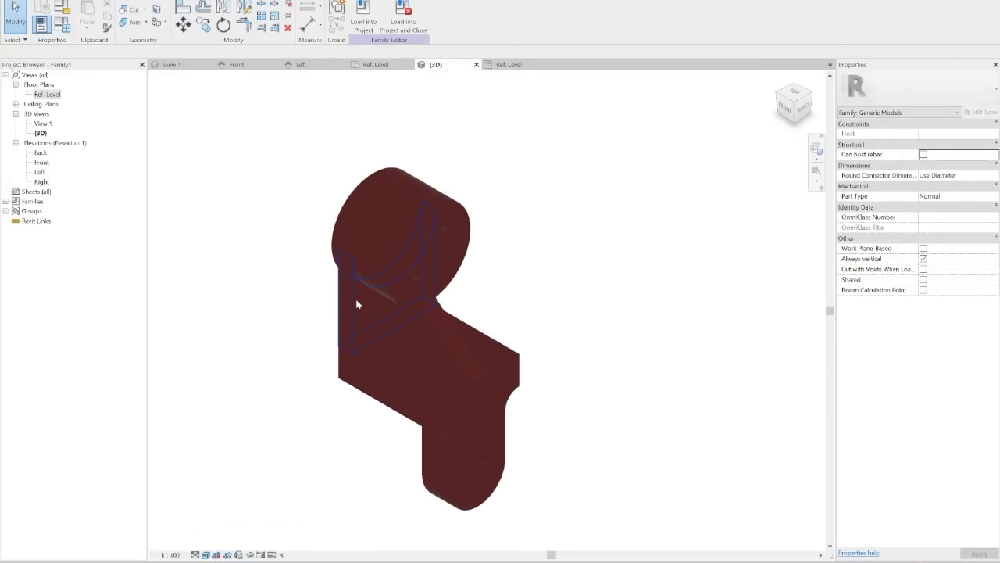
mouse_move(438, 469)
shift+middle_down()
mouse_move(484, 479)
mouse_move(442, 478)
mouse_move(504, 478)
mouse_move(469, 478)
shift+middle_up()
shift+middle_drag(367, 306, 381, 306)
drag(289, 157, 616, 532)
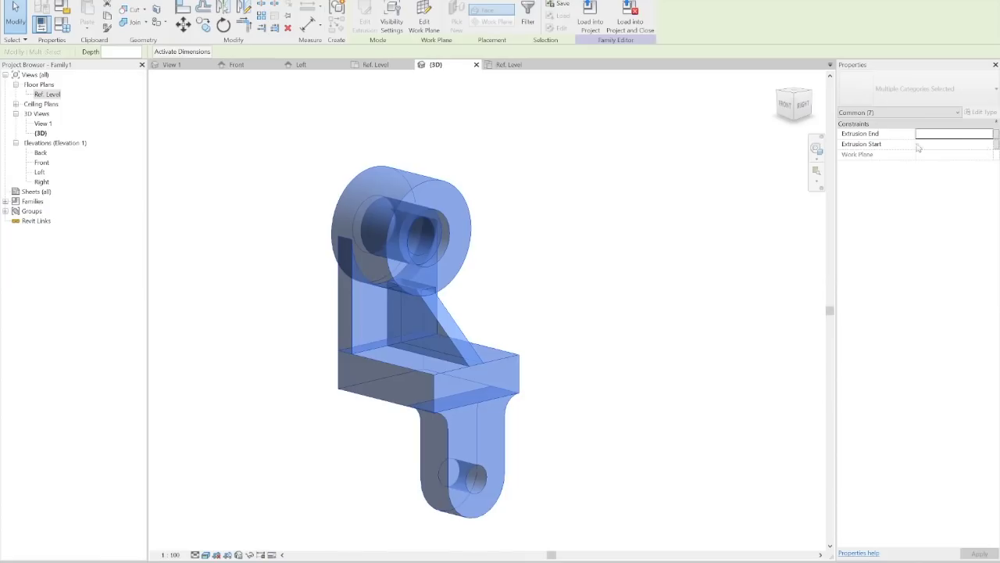
click(607, 352)
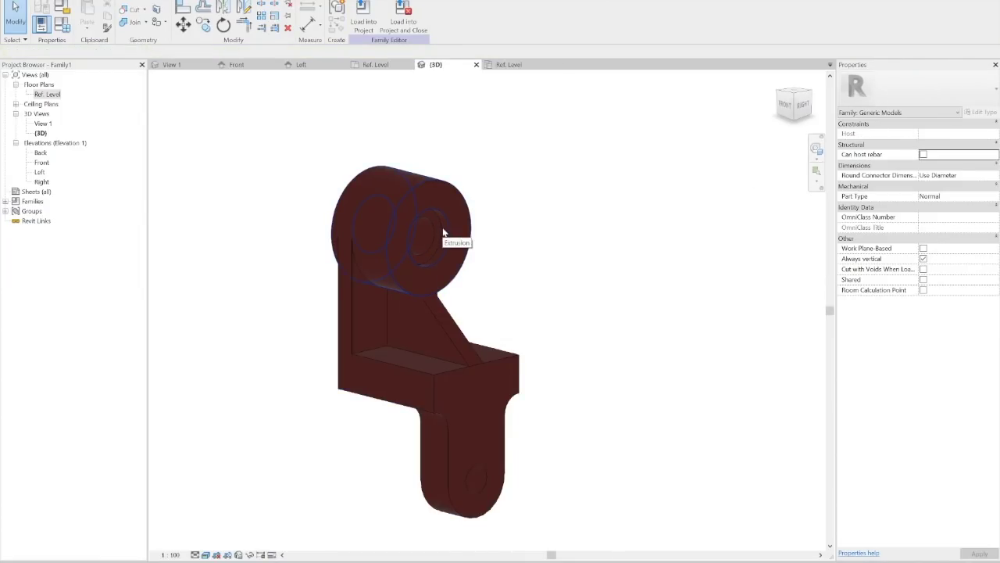
drag(795, 99, 796, 102)
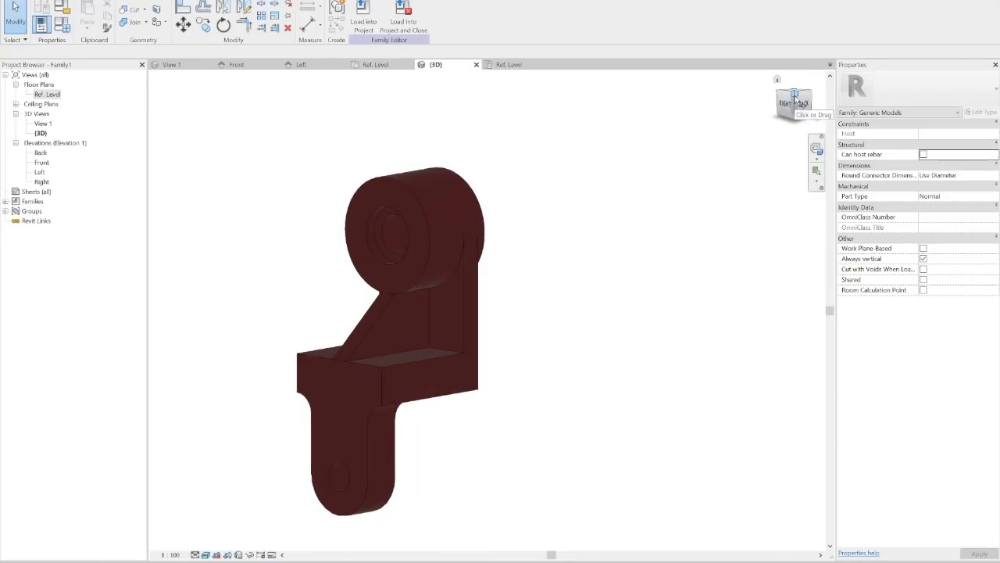